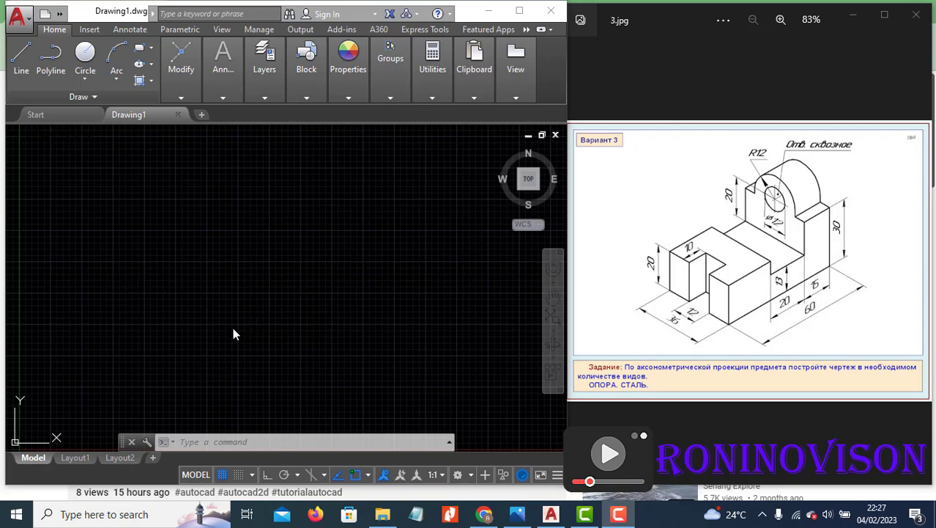
- Switch the drafting settings' grid snap type to isometric snap
left_click(199, 332)
type("ds")
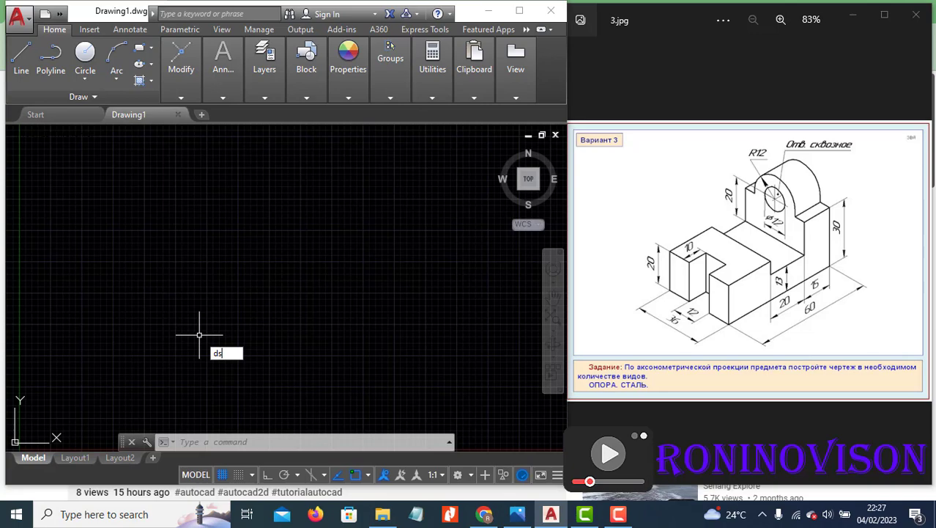
key("Return")
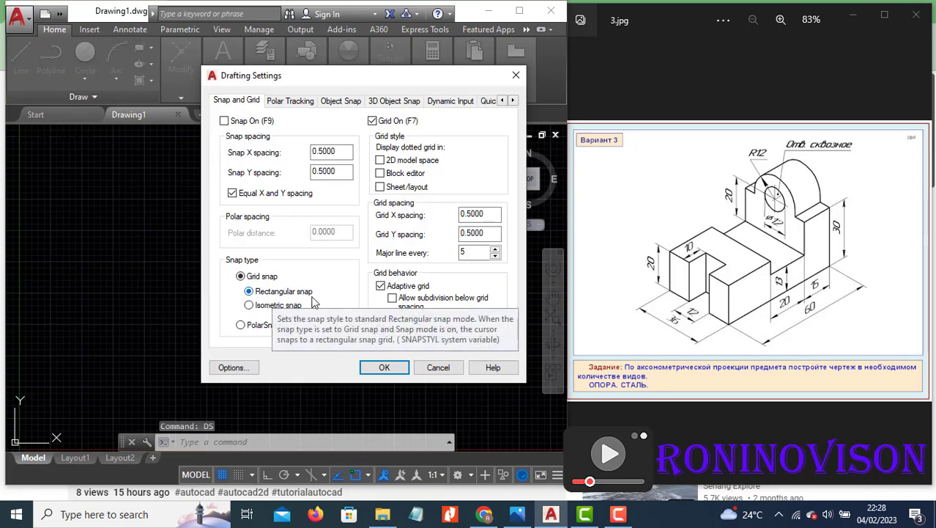
left_click(250, 306)
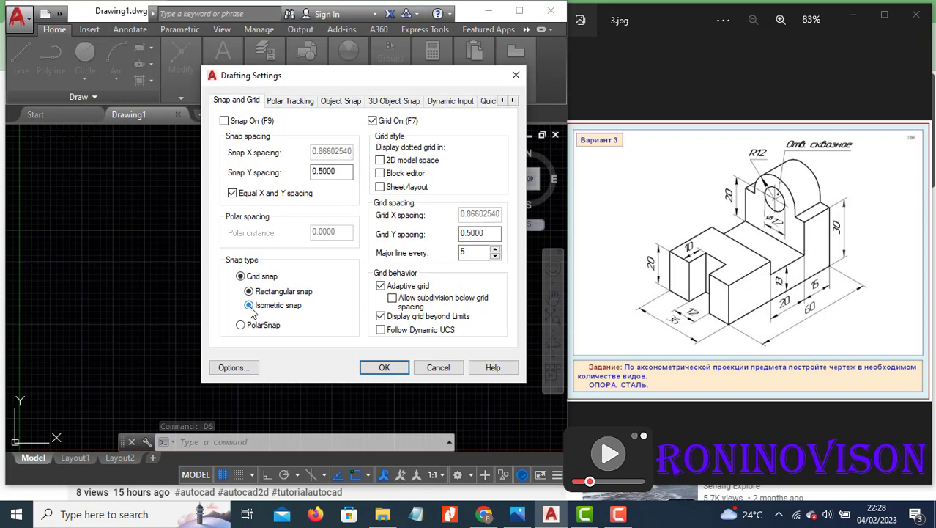
left_click(382, 369)
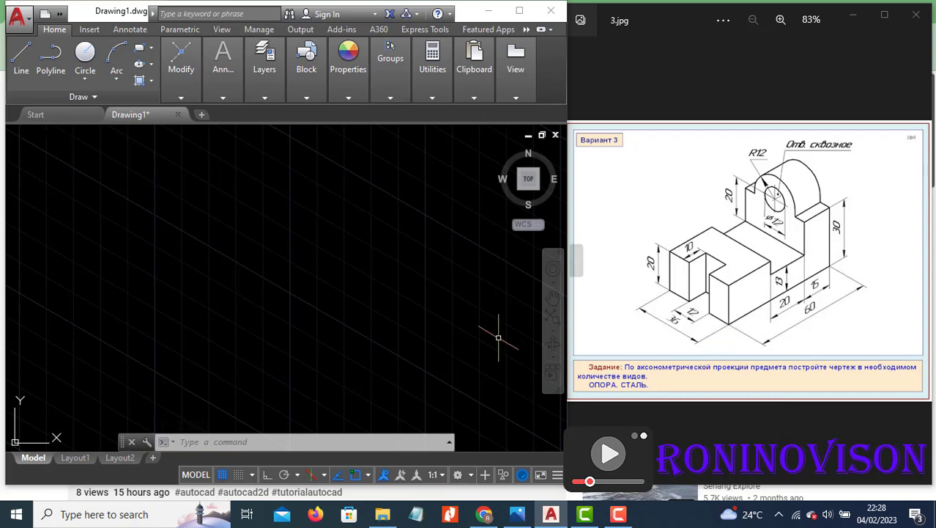
- Draw the side profile's 60-unit base line at 30° with ortho on in the top isoplane
key("Return")
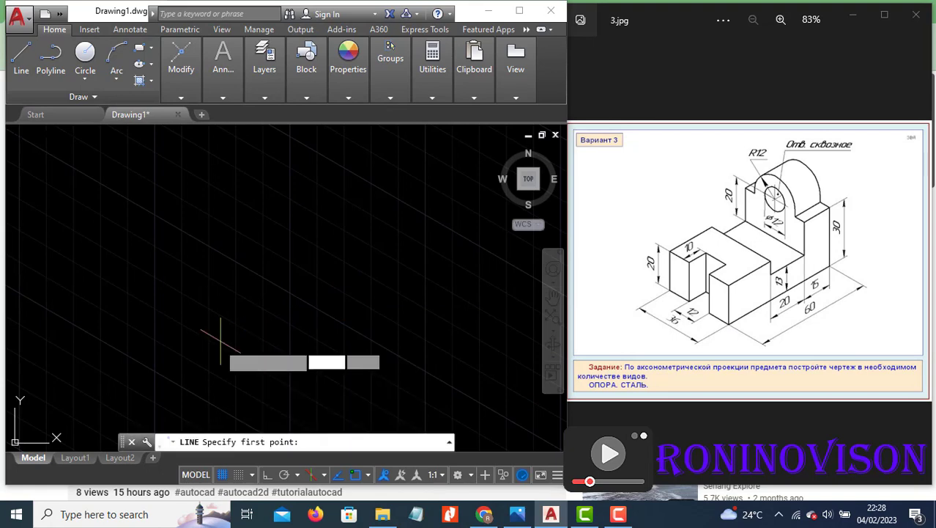
left_click(227, 339)
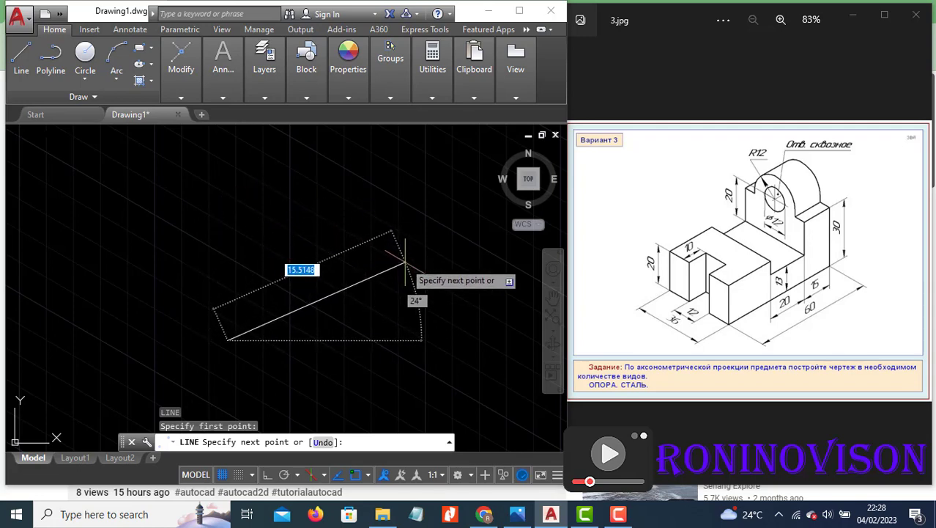
key("F8")
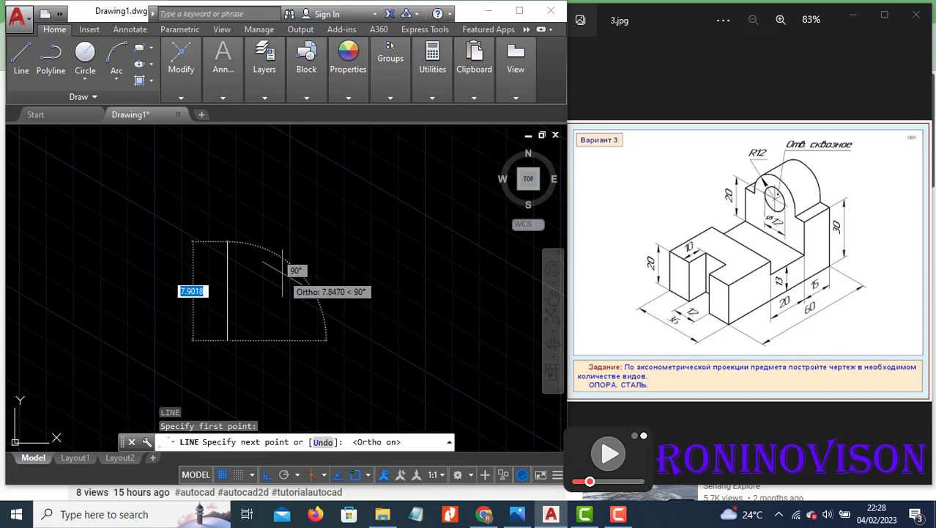
key("F5")
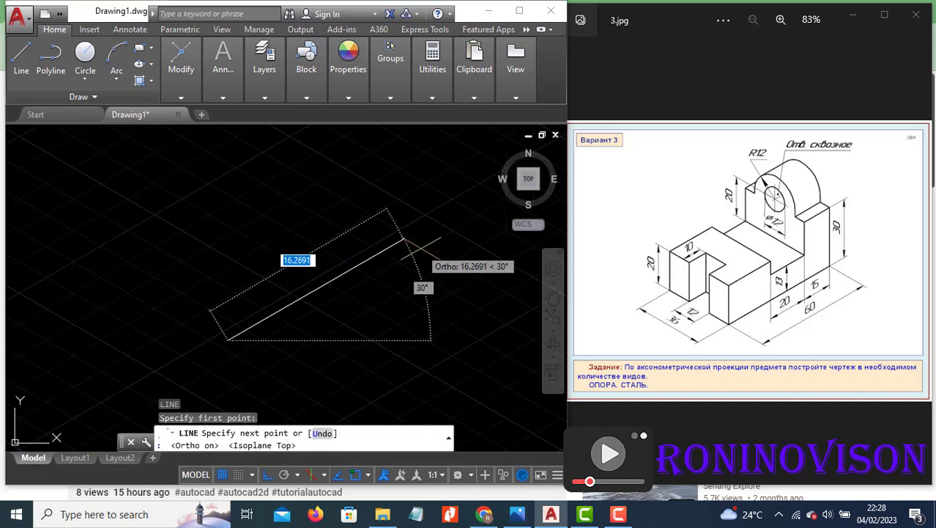
type("60")
key("Return")
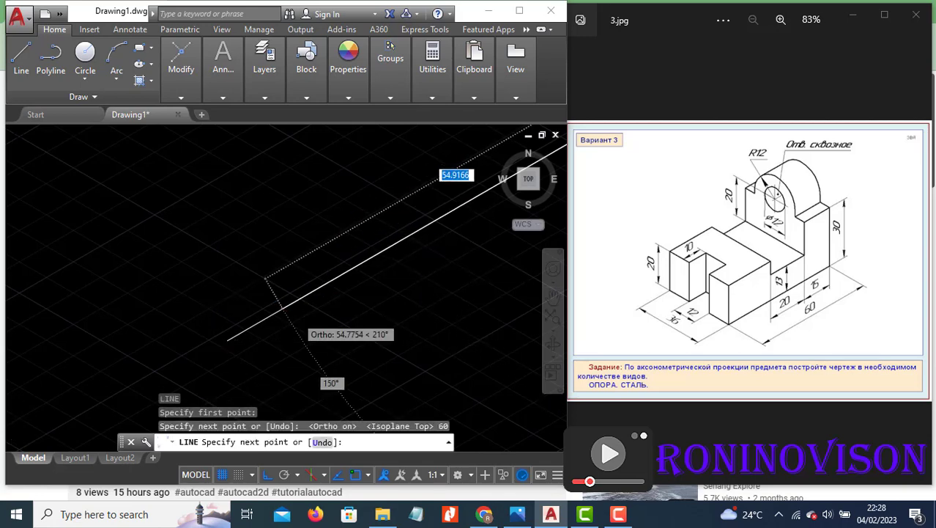
- Continue the profile in the right isoplane with a 30-unit vertical up from the base's far end and a 15-unit top edge back at 210°
scroll(329, 293, "down", 3)
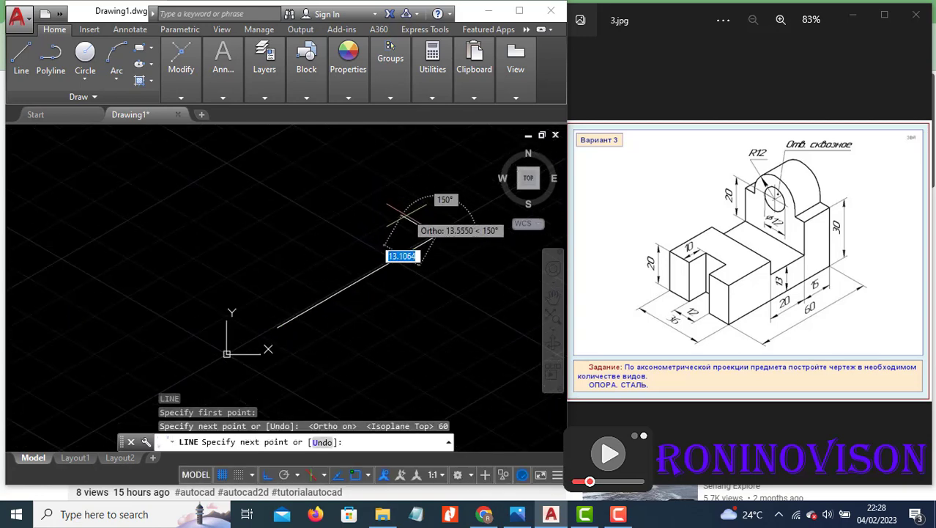
key("F5")
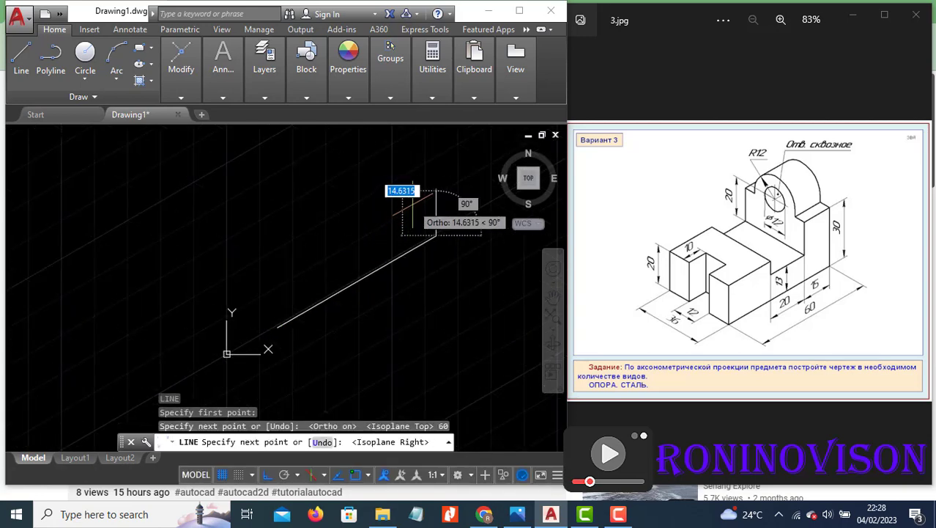
type("30")
key("Return")
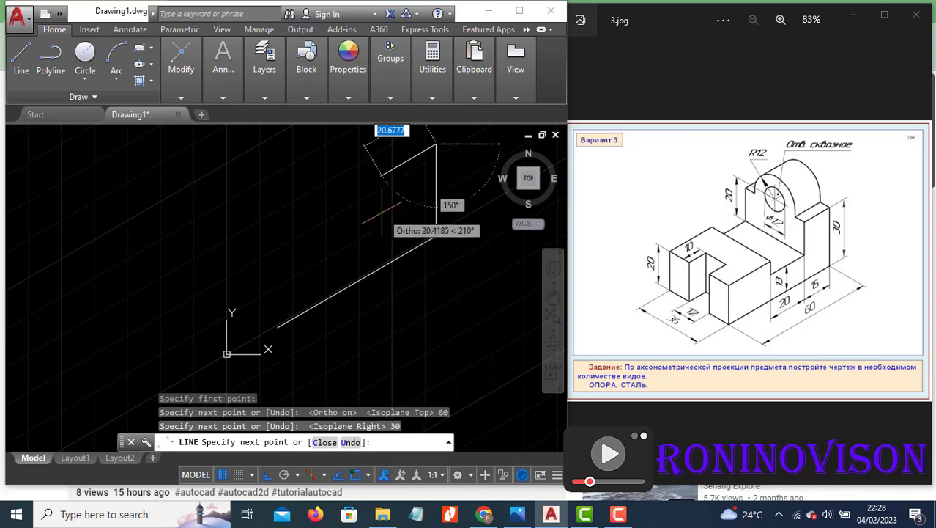
type("15")
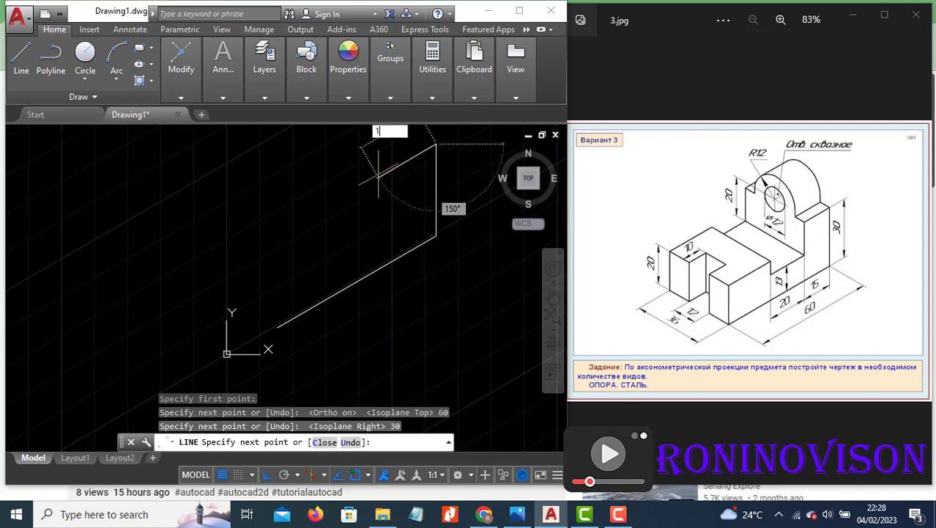
key("Return")
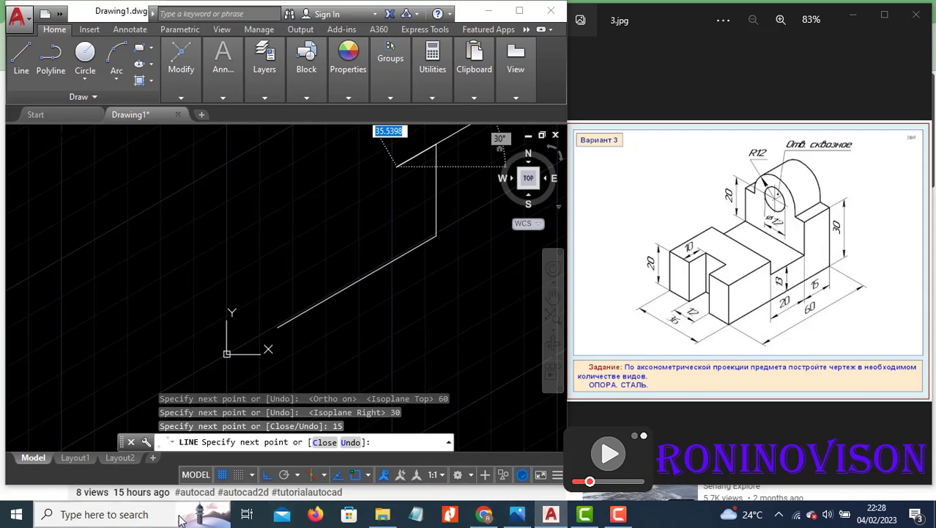
- Switch to Calculator, compute 30 - 13, and return to the AutoCAD drawing
left_click(152, 515)
type("cal")
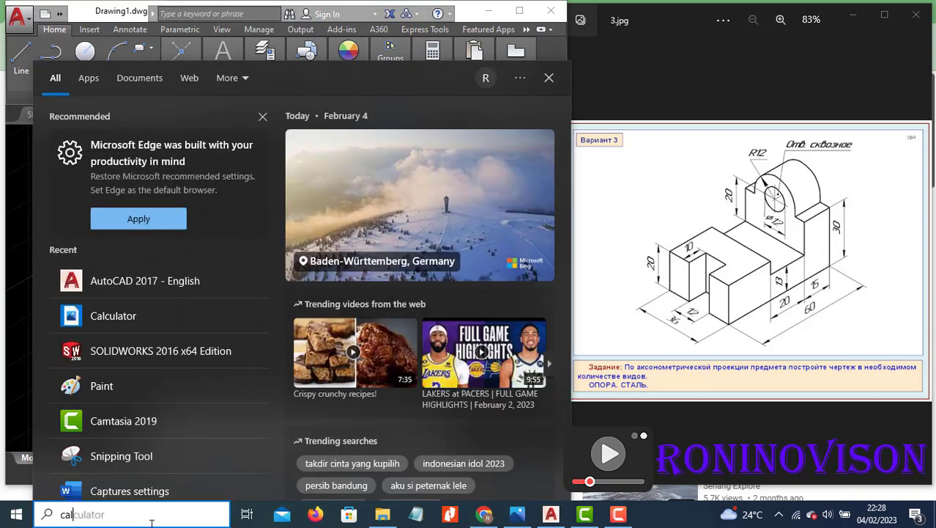
left_click(109, 136)
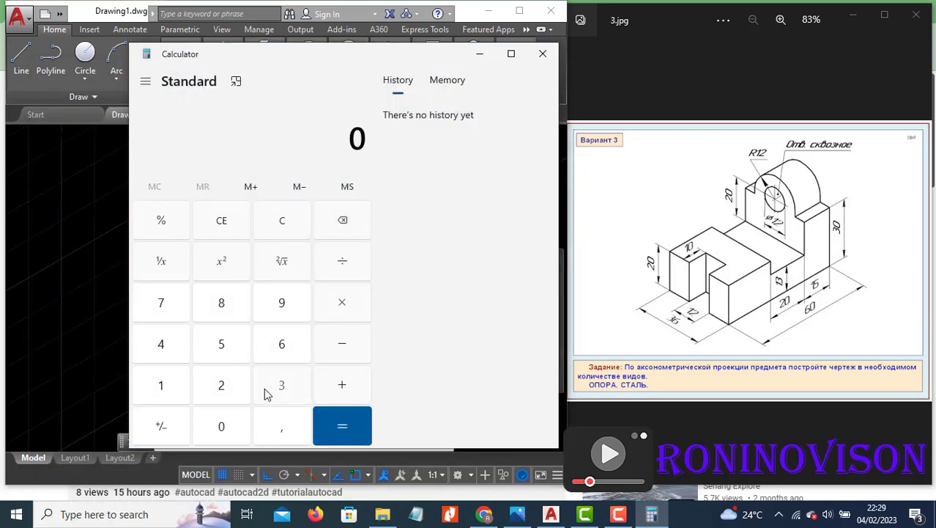
left_click(266, 394)
left_click(220, 426)
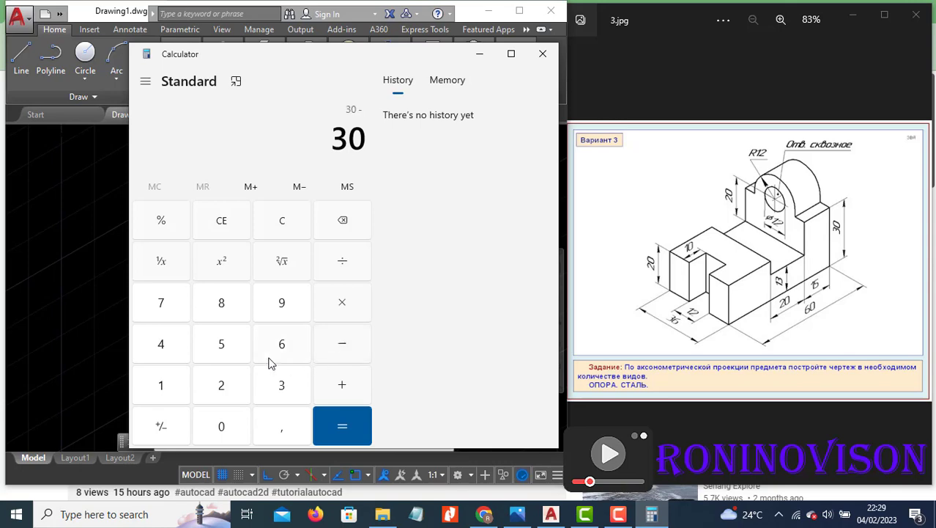
left_click(170, 389)
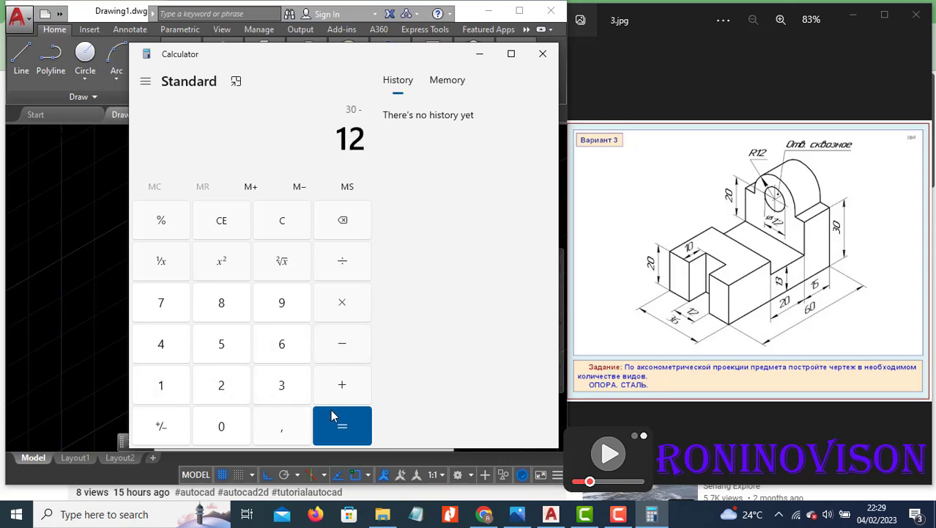
left_click(348, 229)
left_click(289, 389)
left_click(366, 435)
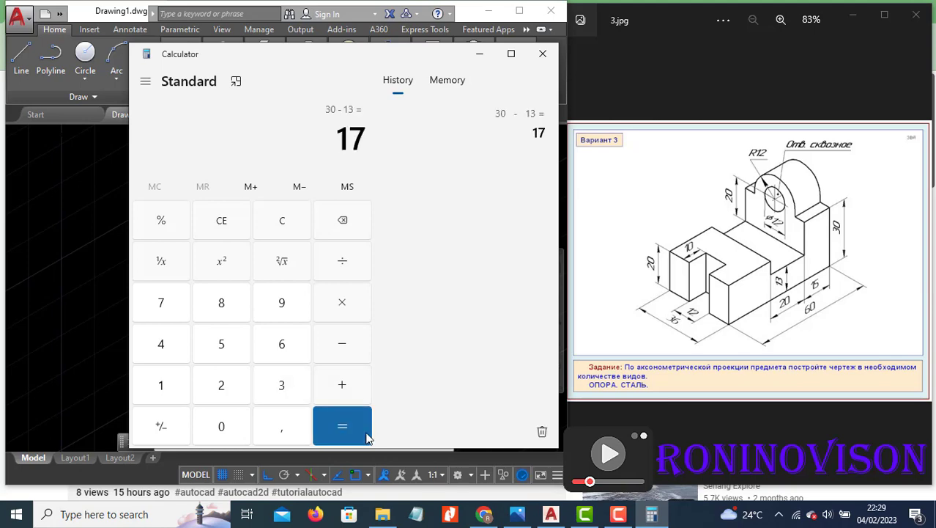
left_click(58, 277)
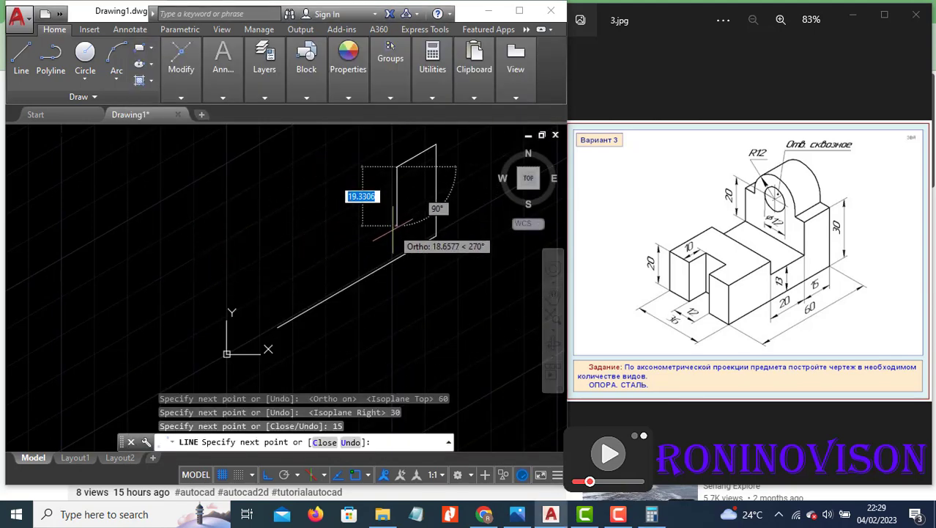
- Continue the profile 17 units straight down from the 15-unit edge and 20 units back along the recess floor
type("17")
key("Return")
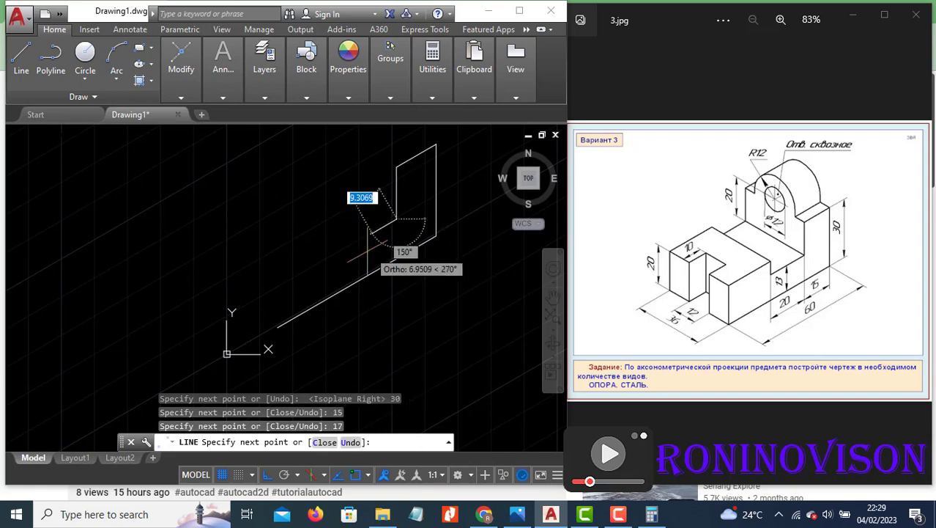
type("20")
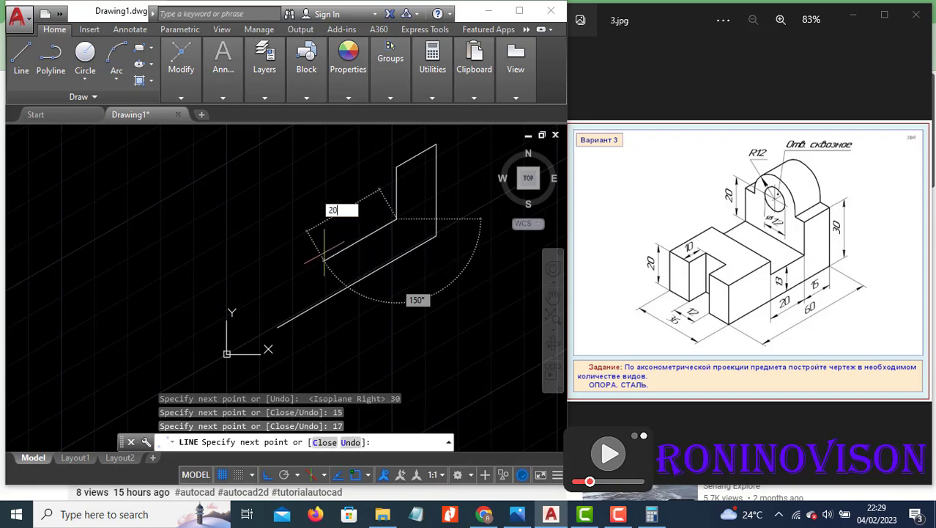
key("Return")
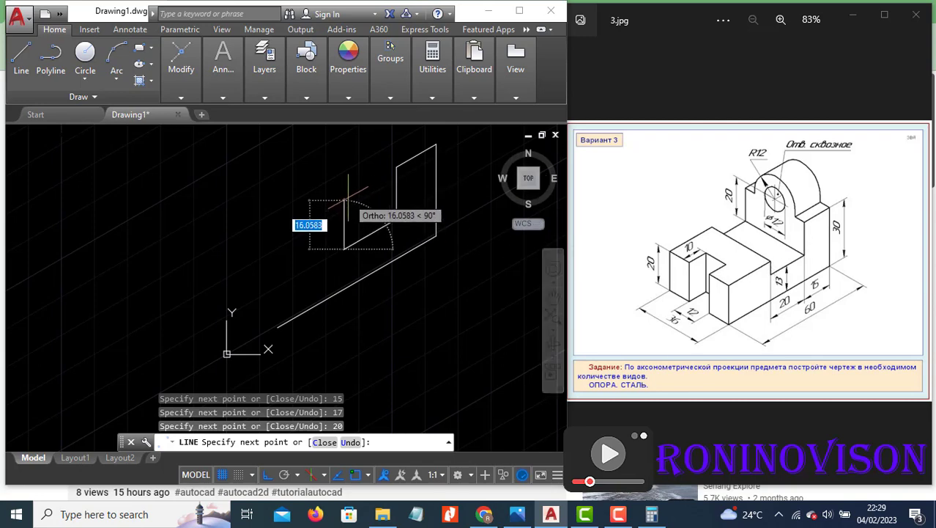
- Complete the side profile with a 7-unit rise, a 25-unit top edge, and a closing vertical to the start point
type("7")
key("Return")
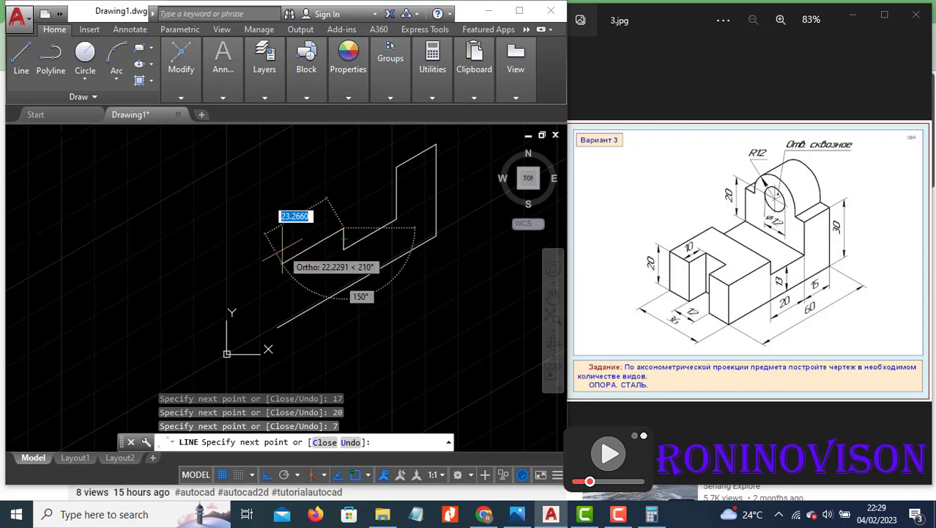
type("25")
key("Return")
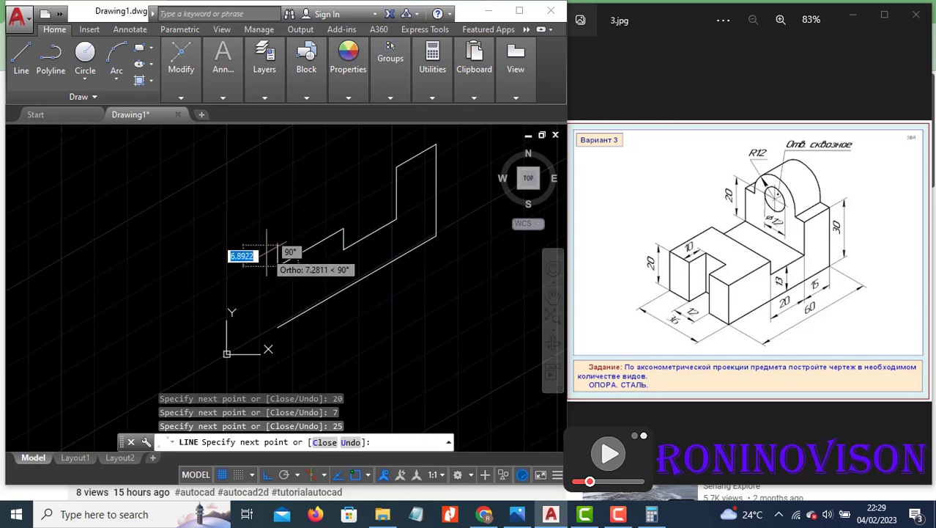
key("Escape")
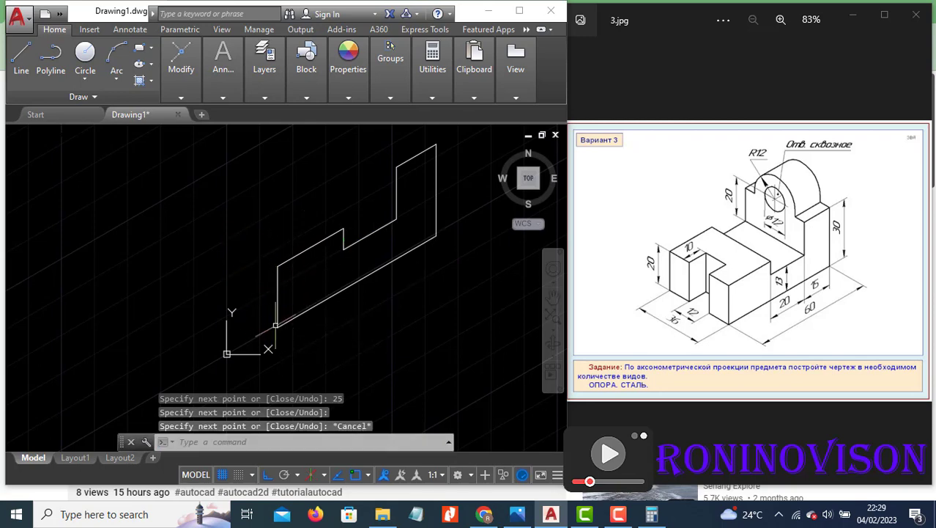
- Draw the near front face in the left isoplane, 12 units wide at 150° and 20 units high, closing it to the profile's upper front corner
key("Return")
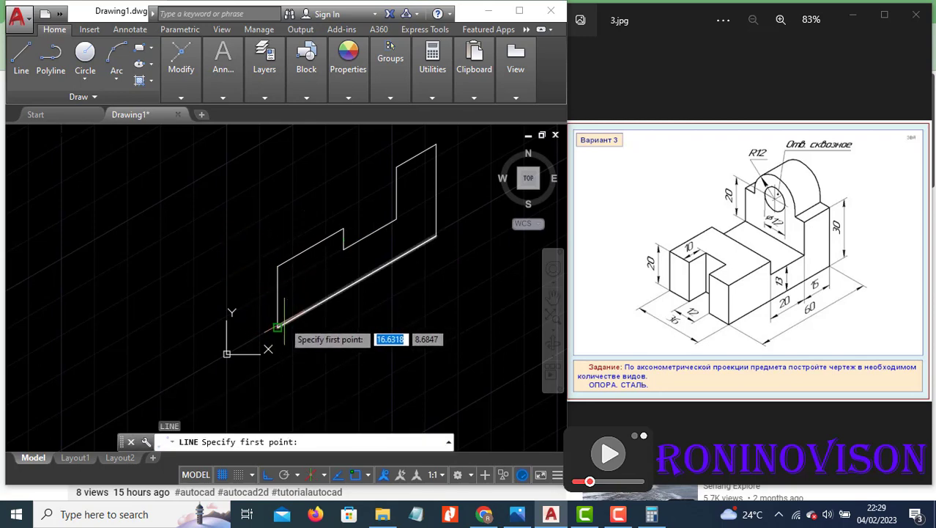
left_click(277, 326)
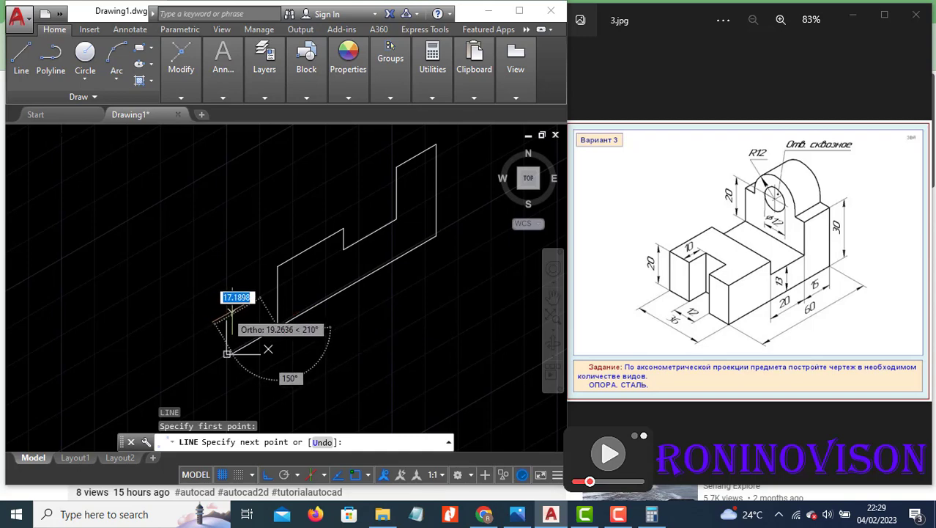
key("F5")
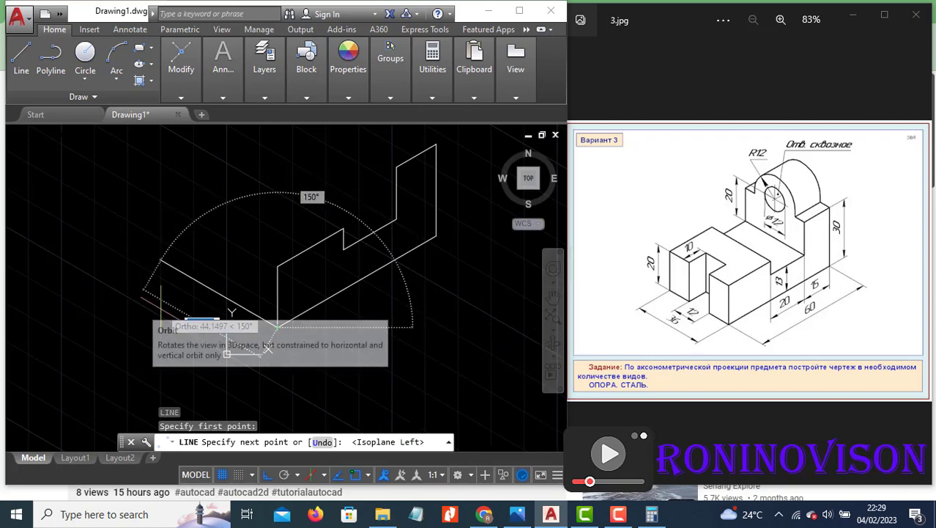
type("12")
key("Return")
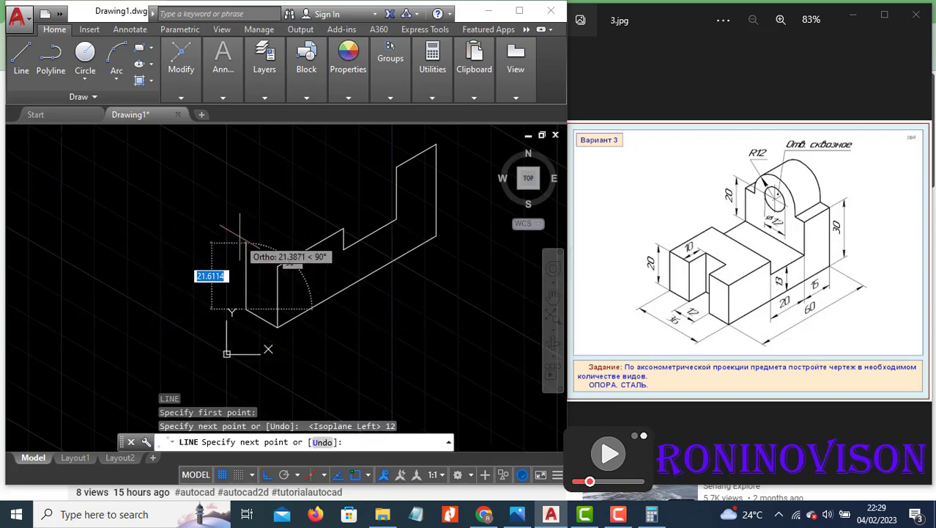
type("20")
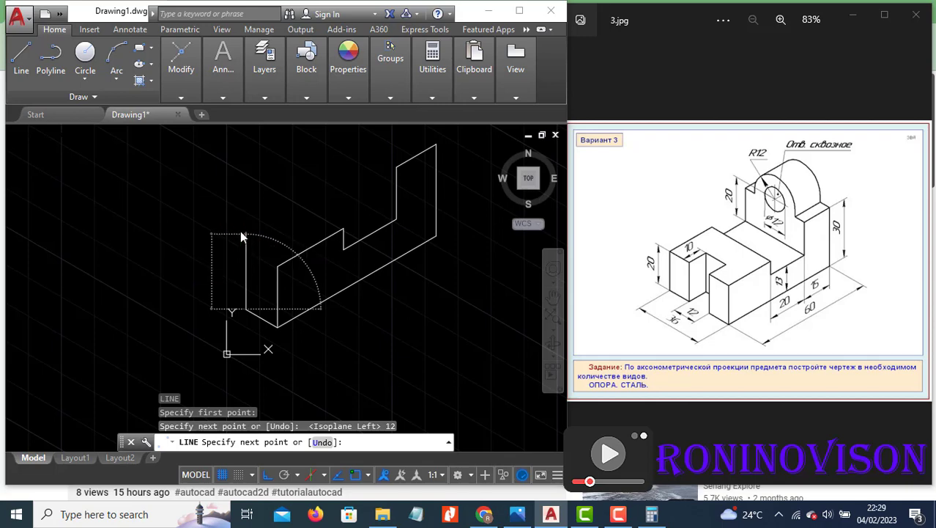
key("Return")
left_click(276, 264)
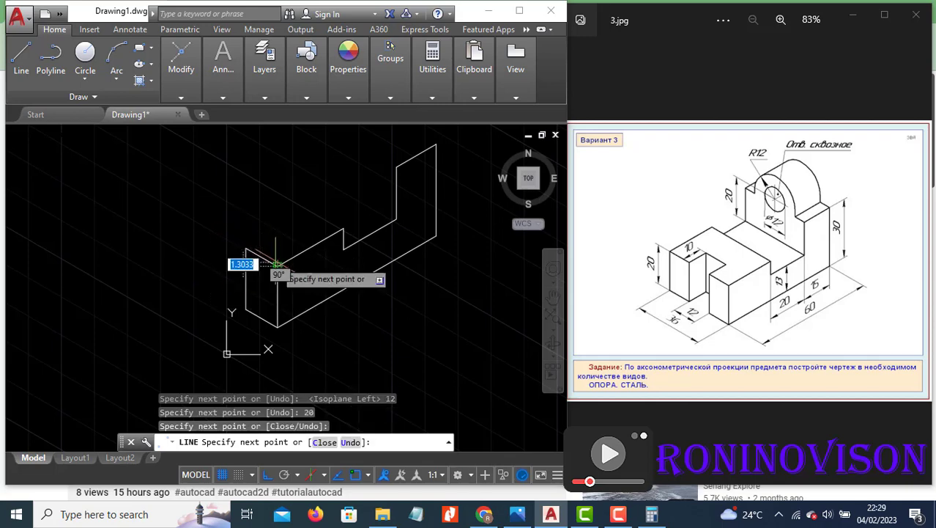
key("Return")
- Outline the slot in the top isoplane from the near front face's free top corner: 10 units back, 12 across, 10 forward, then 12 across
key("Return")
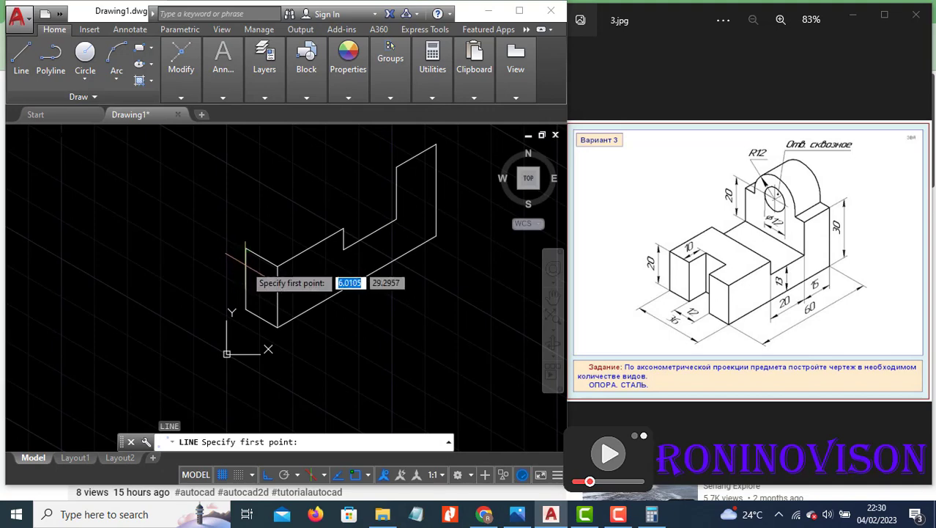
left_click(246, 248)
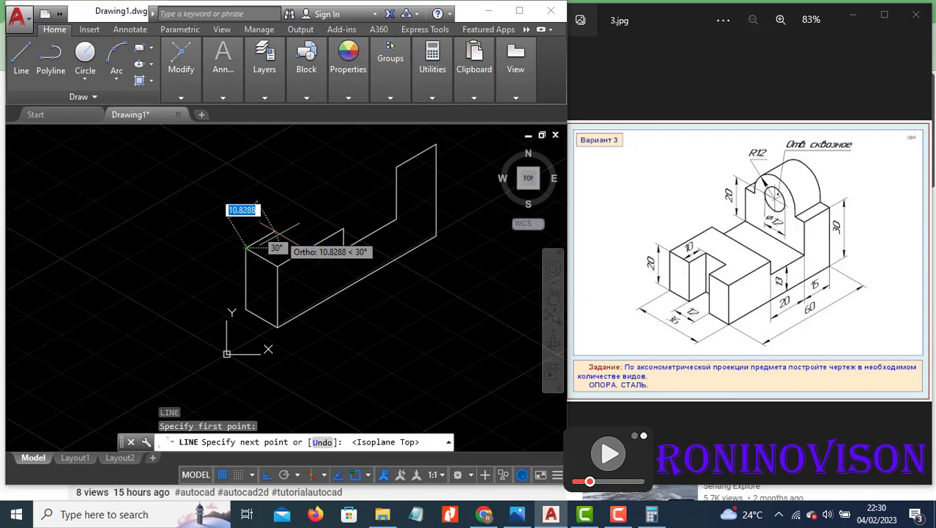
type("10")
key("Return")
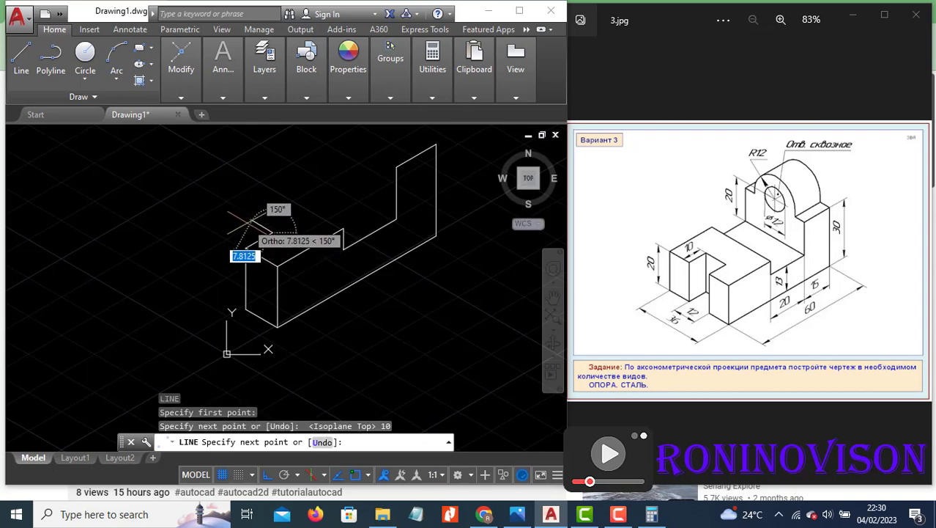
type("12")
key("Return")
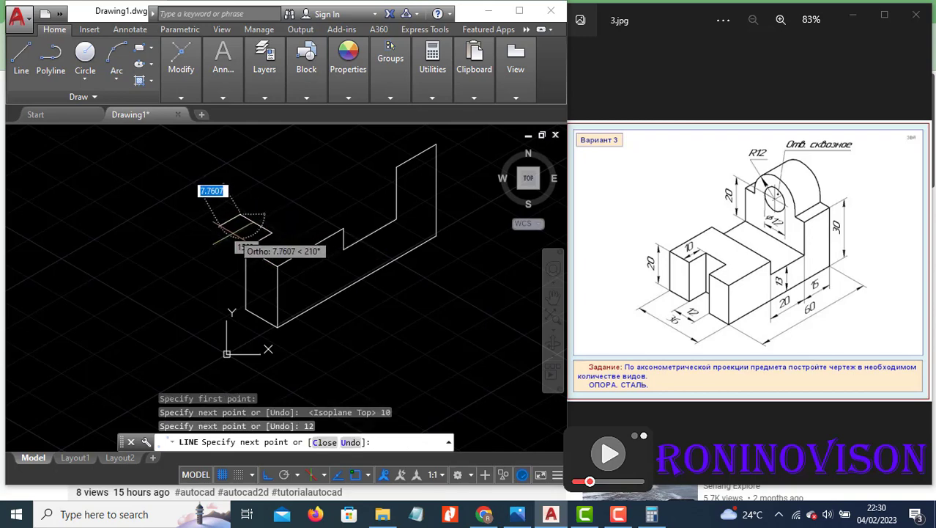
type("10")
key("Return")
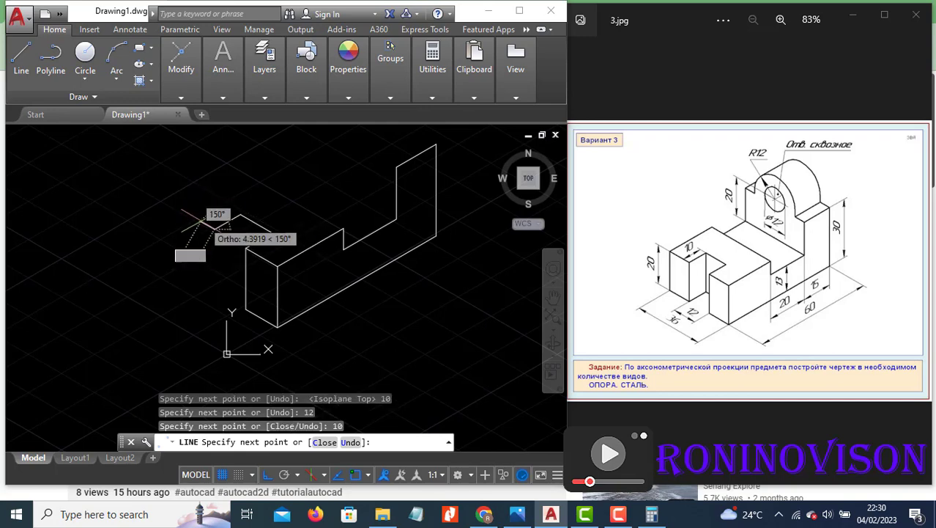
type("12")
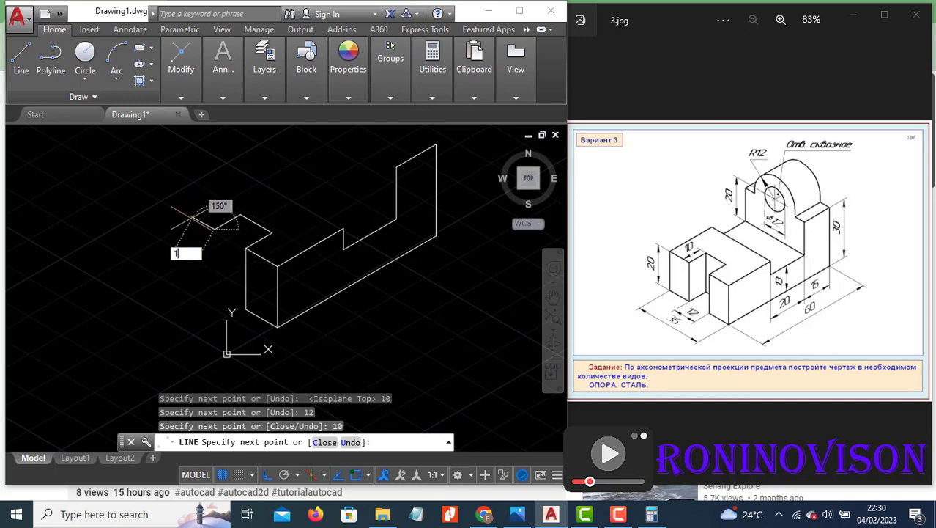
key("Return")
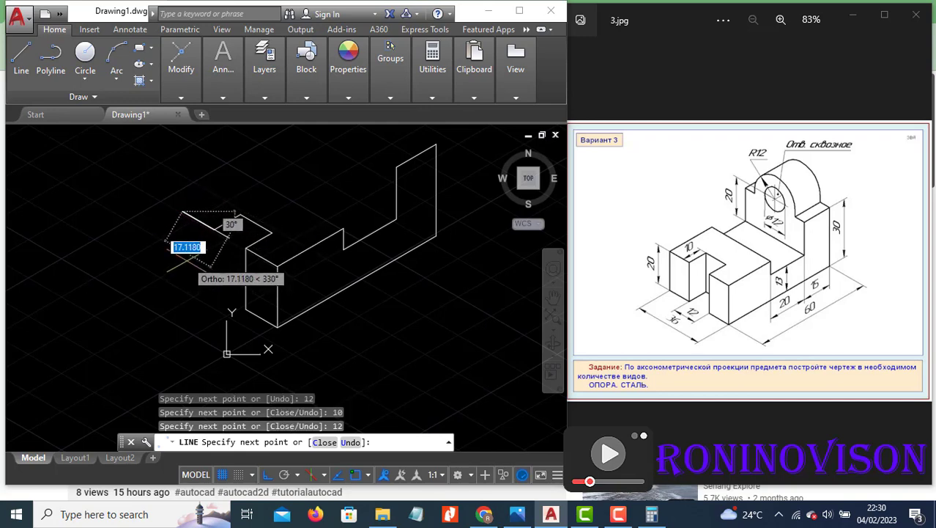
- Draw the far prong's front face 20 units down and 12 units across at 330°, closing it up to the slot's front corner
key("F5")
type("20")
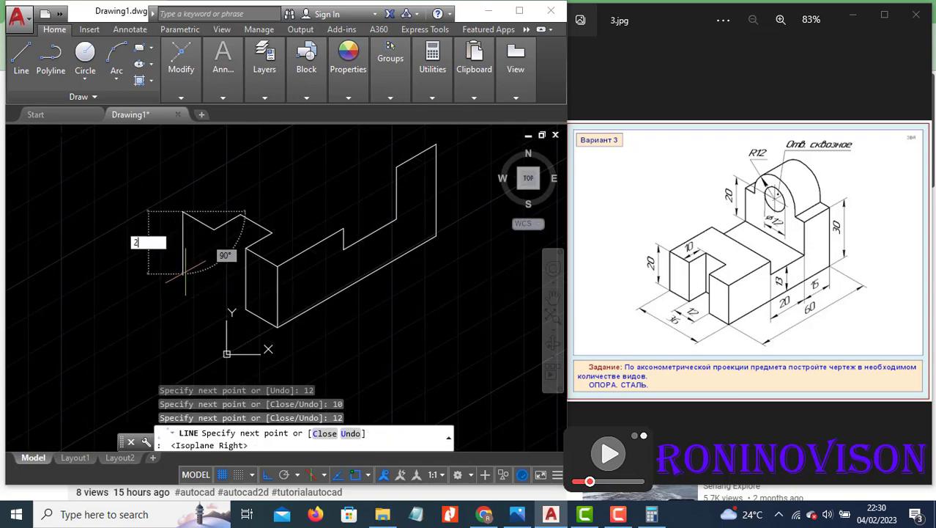
key("Return")
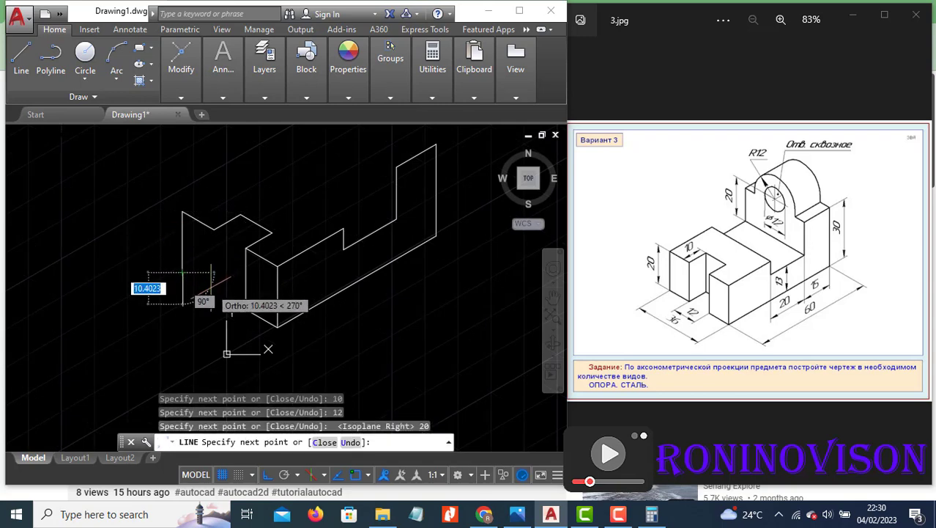
key("F5")
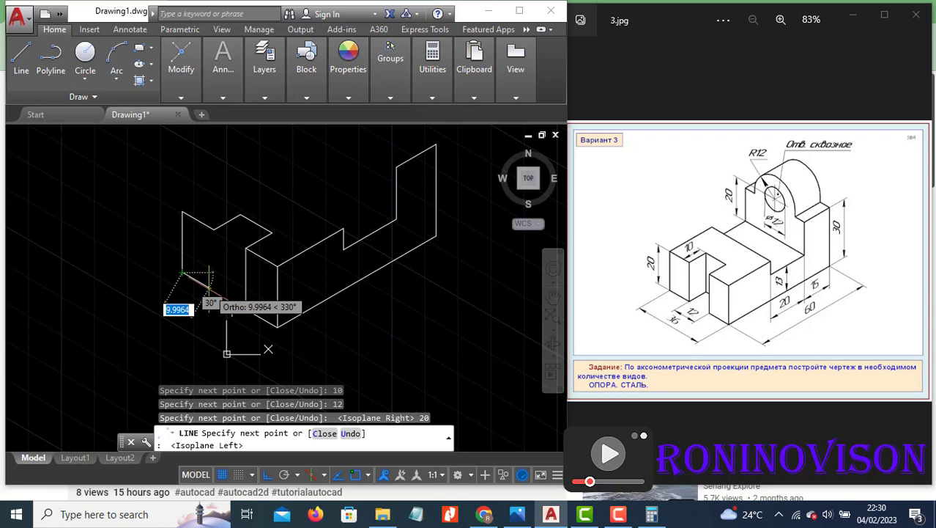
type("12")
key("Return")
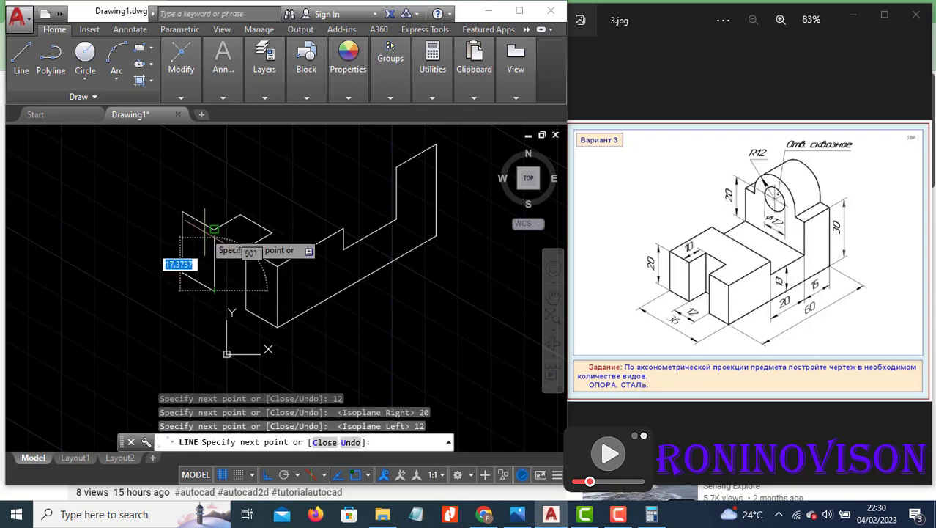
left_click(213, 229)
key("Escape")
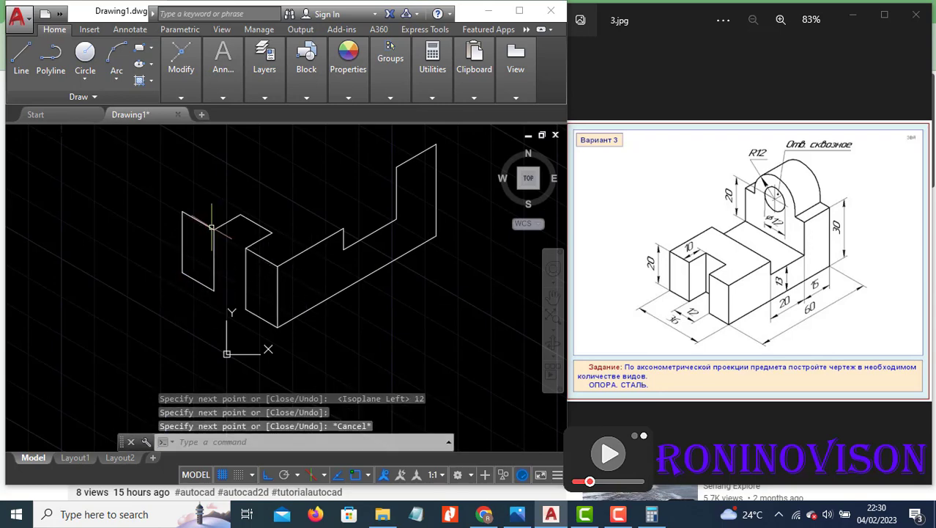
- Draw the top face's far edge 25 units at 30° from the far prong's outer corner, then join it to the recess's upper corner
key("Return")
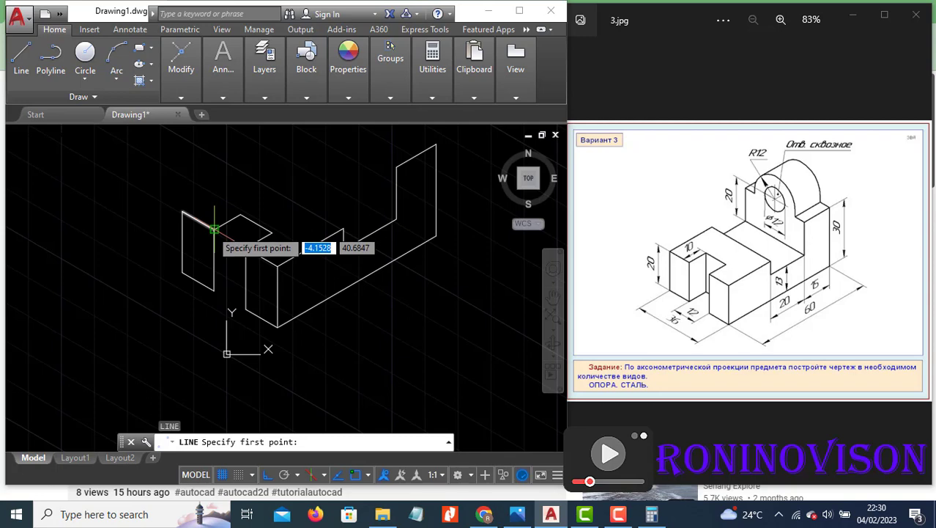
left_click(182, 211)
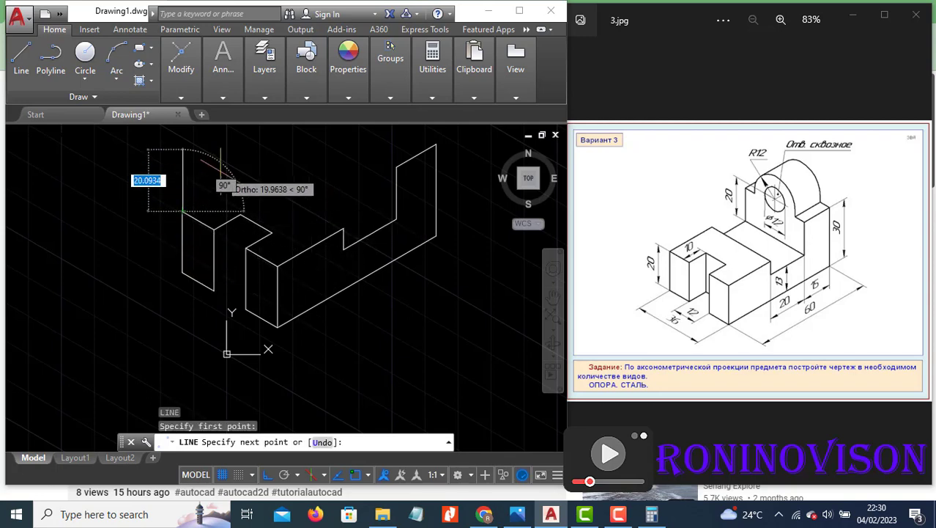
type("25")
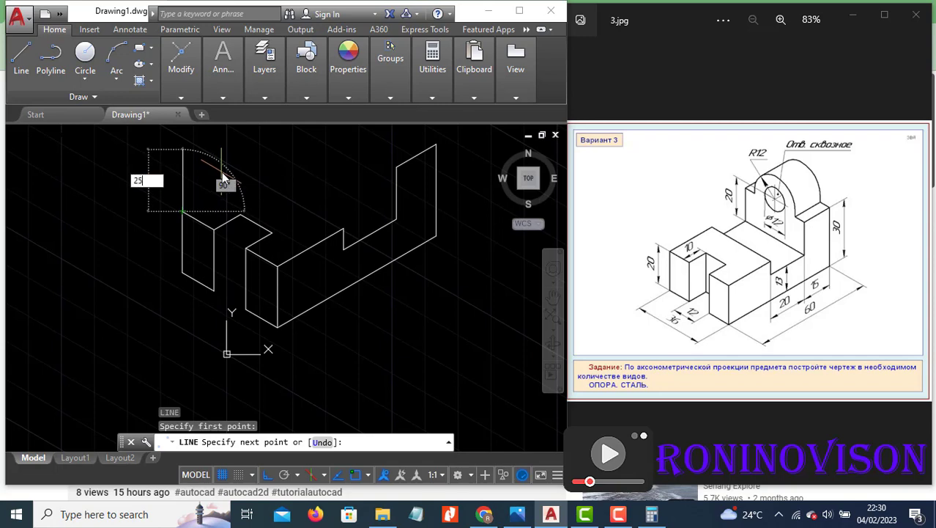
key("Escape")
key("F5")
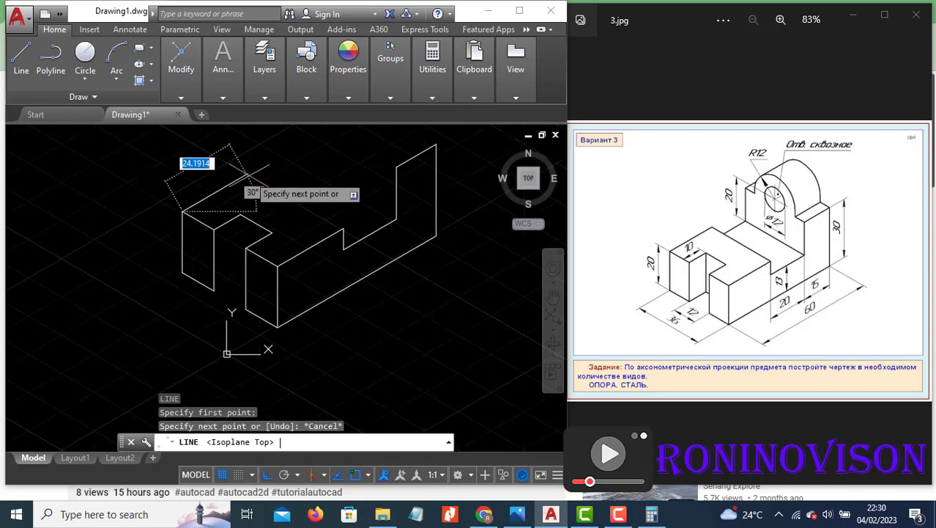
key("Return")
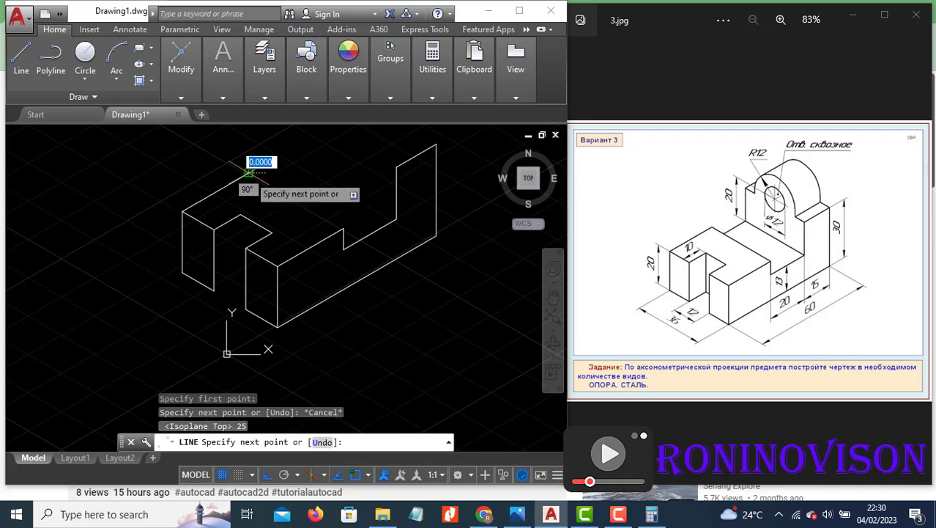
left_click(343, 229)
left_click(343, 228)
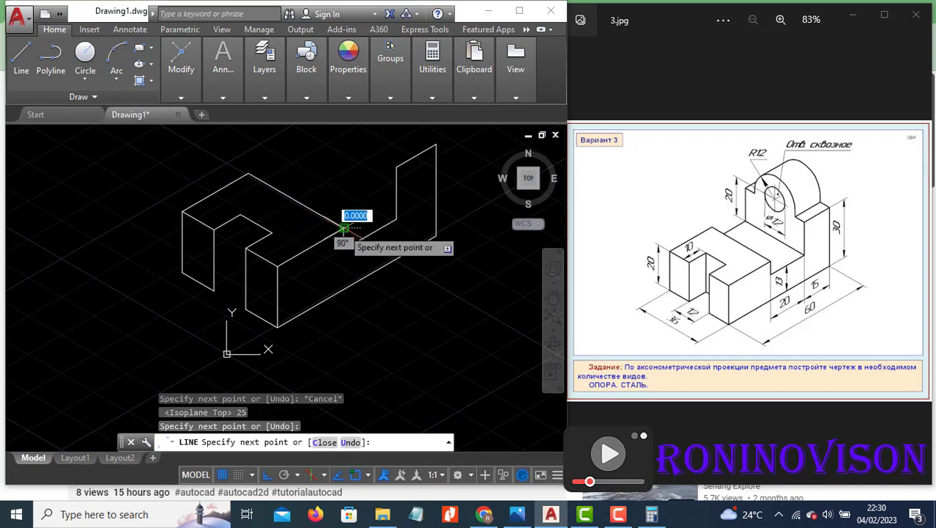
key("Escape")
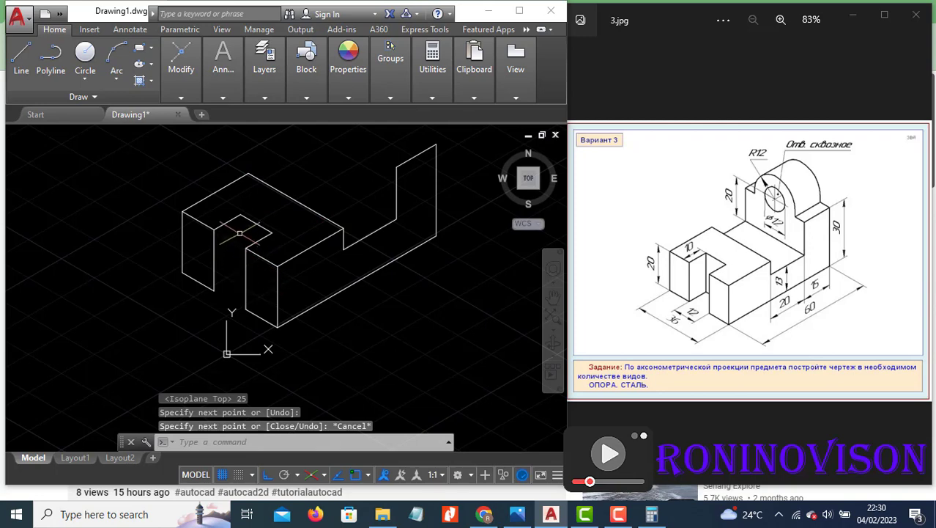
- Draw a 20-unit vertical down from the slot's far inner corner and connect it to the far prong's lower front corner
key("space")
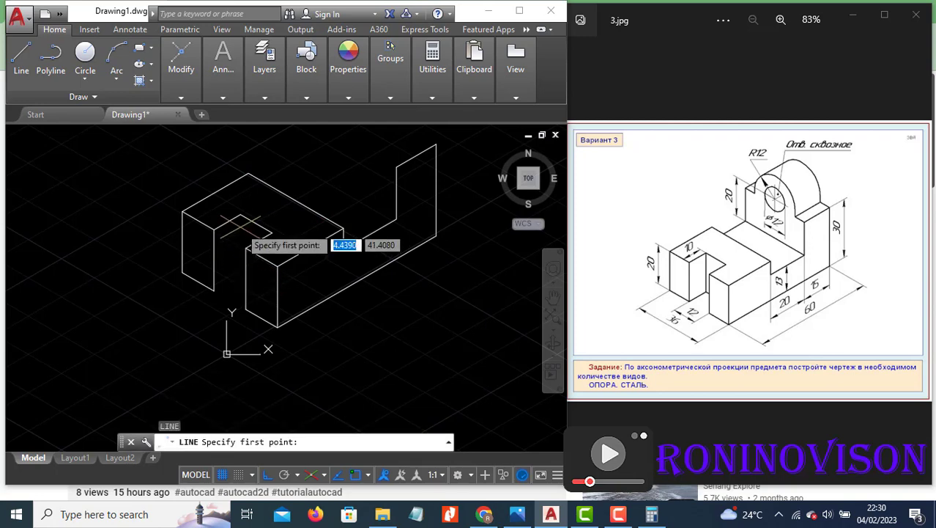
left_click(241, 213)
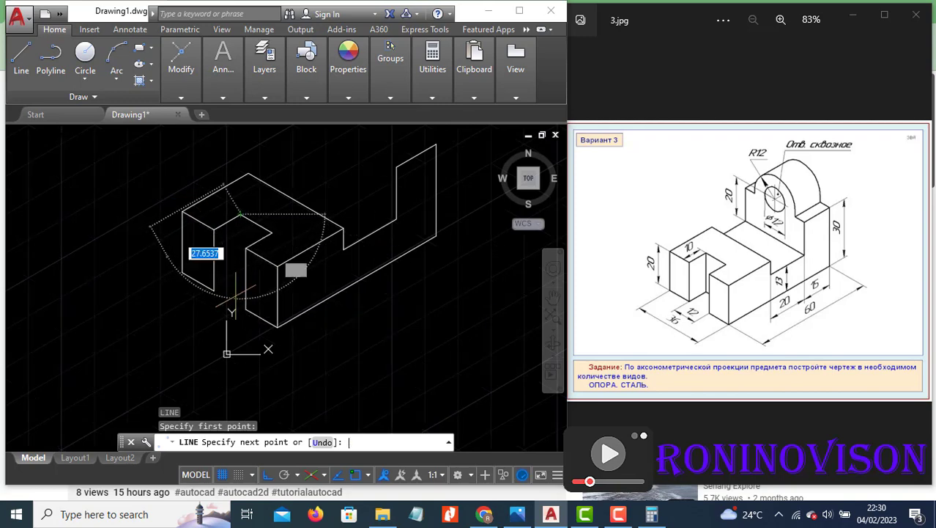
key("F5")
type("2")
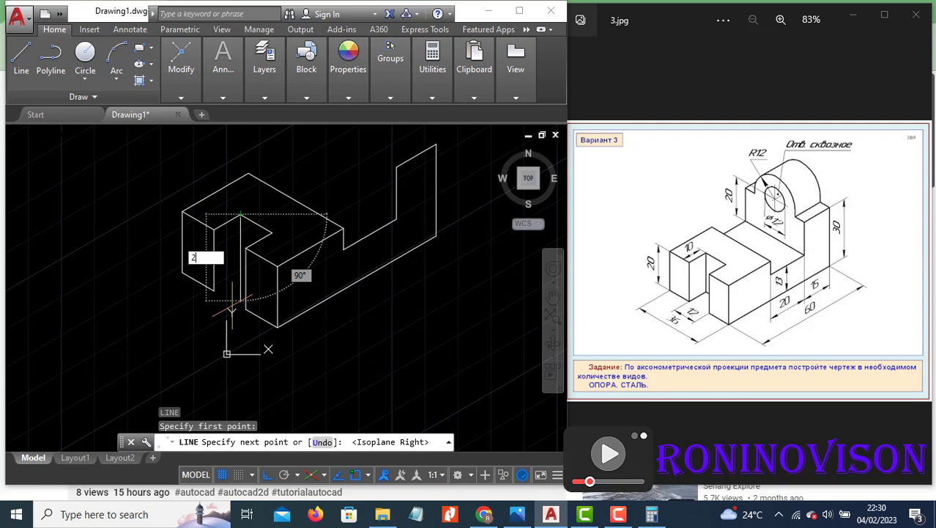
type("0")
key("Return")
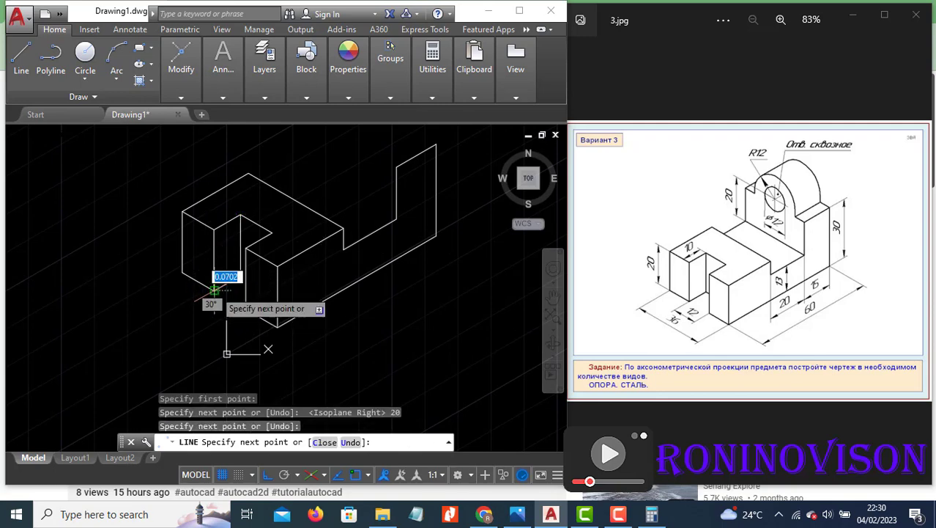
key("Escape")
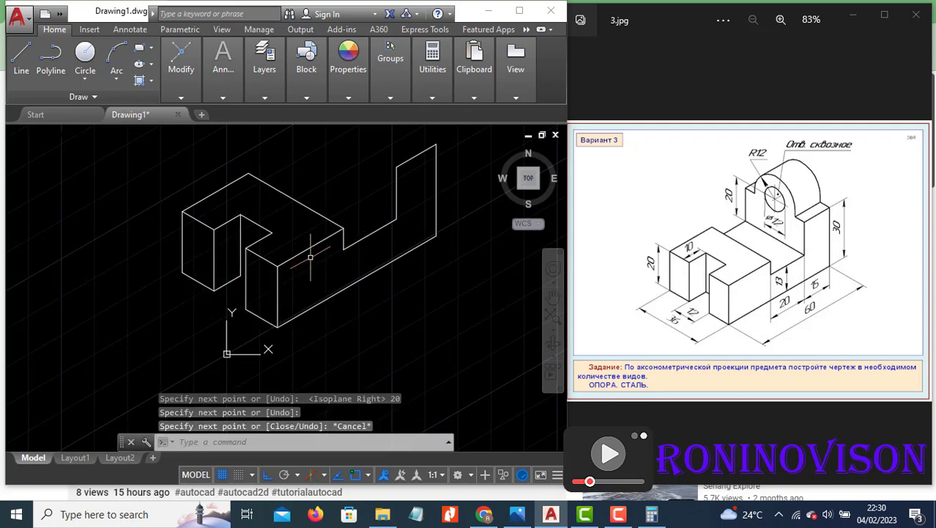
- Draw the slot's lower back edge at 330° from the inner vertical's bottom end and trim it at the near prong's vertical edge
key("Return")
scroll(249, 289, "up", 5)
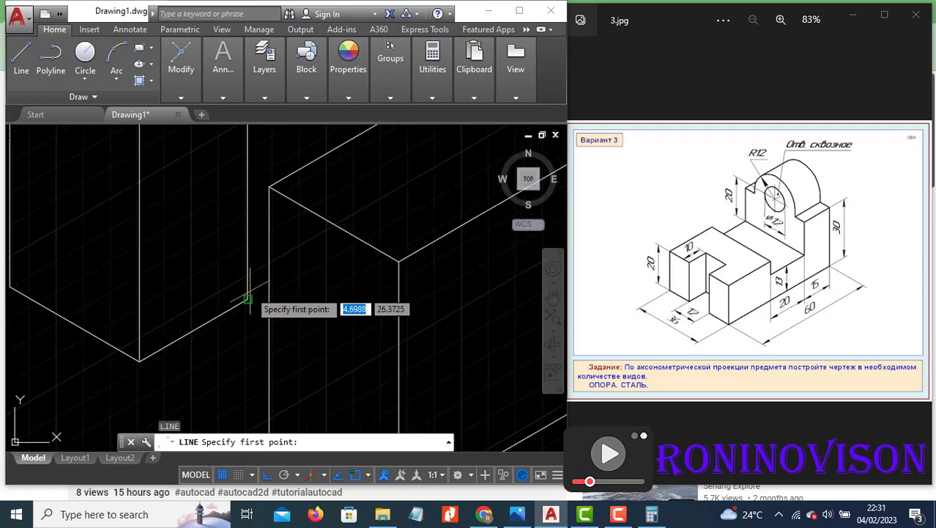
left_click(248, 297)
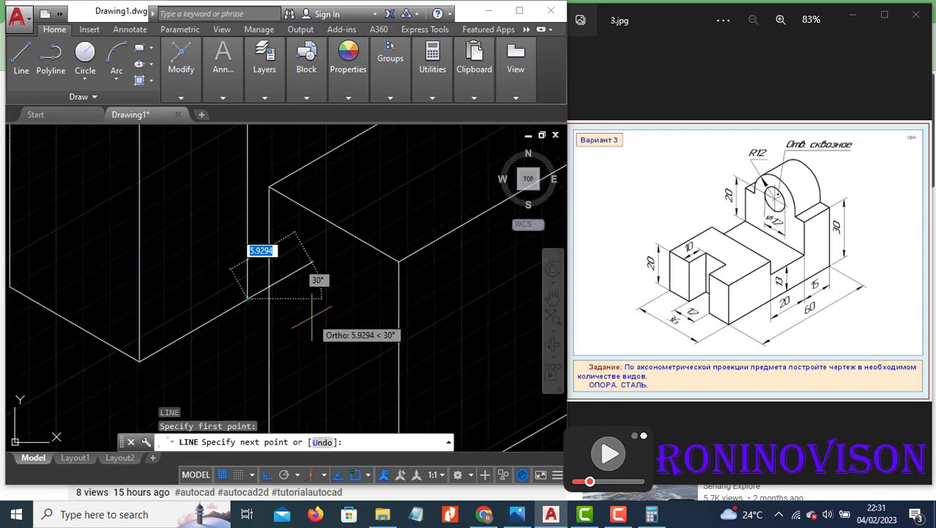
key("F4")
key("F5")
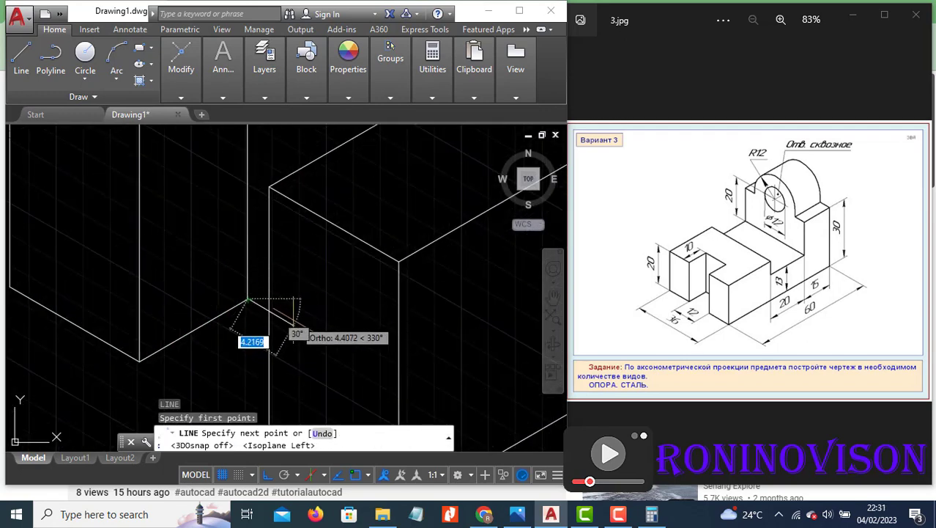
key("Escape")
type("tr")
key("Return")
key("Return")
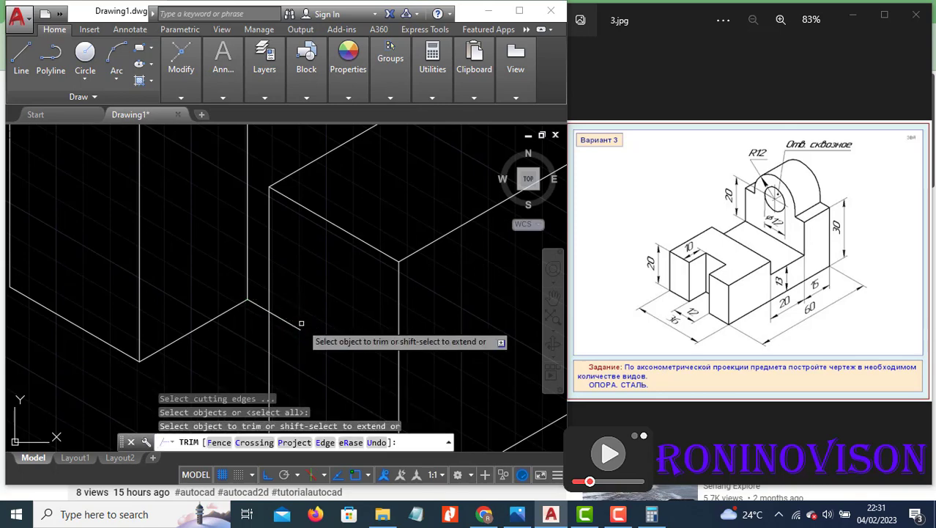
left_click(298, 327)
key("Escape")
scroll(267, 320, "down", 6)
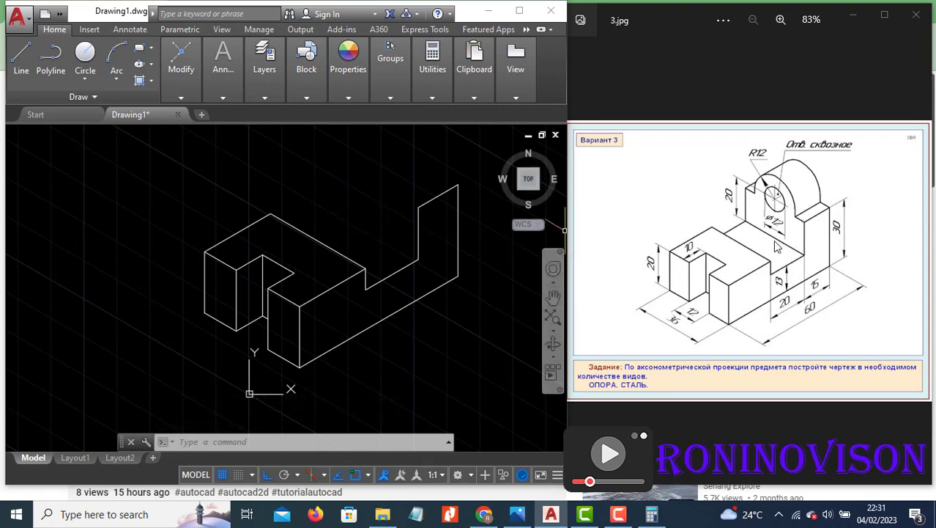
- Draw the recess floor's back edge 36 units at 150° from the upright's base, then its far side edge at 210° past the top face's edge
type("l")
key("Return")
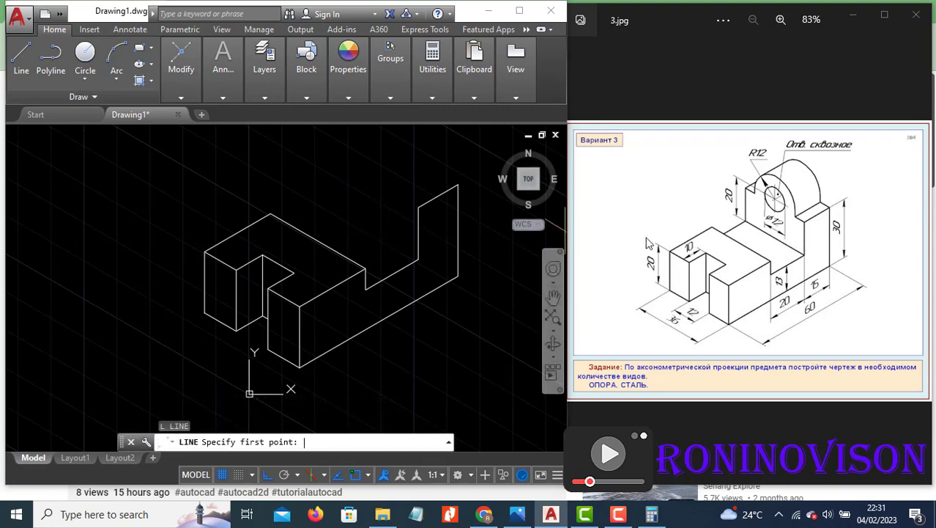
left_click(417, 258)
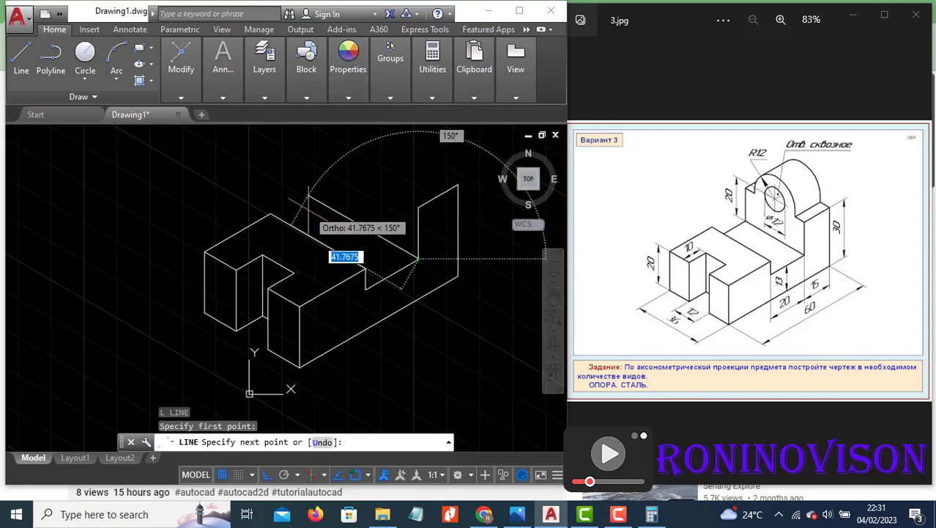
type("36")
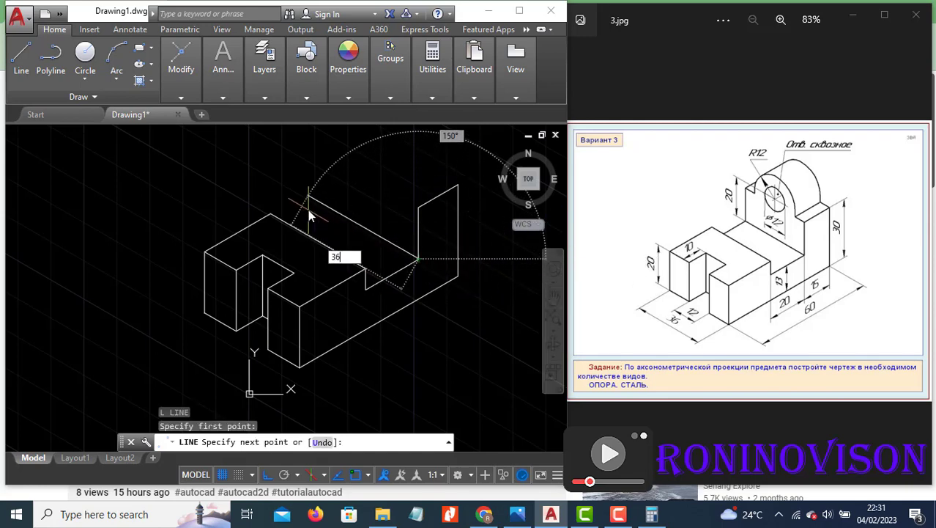
key("Return")
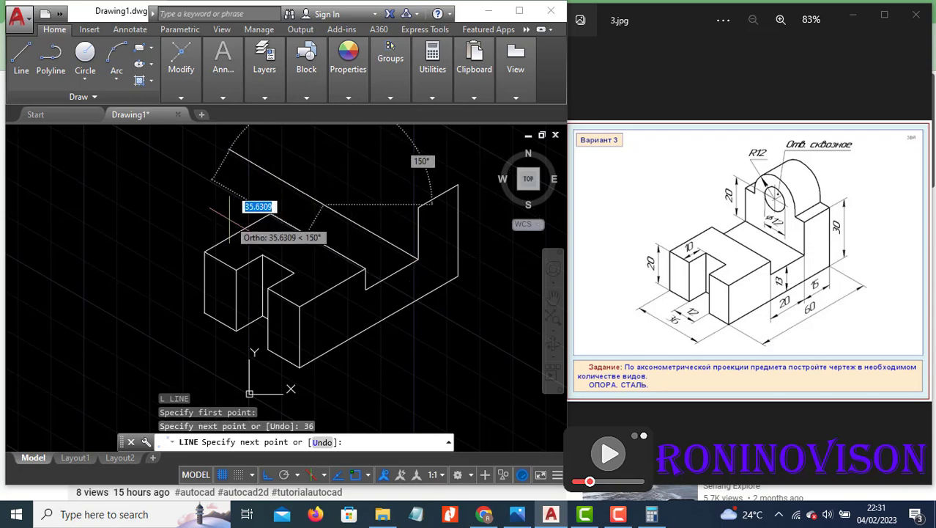
key("F5")
scroll(266, 221, "up", 3)
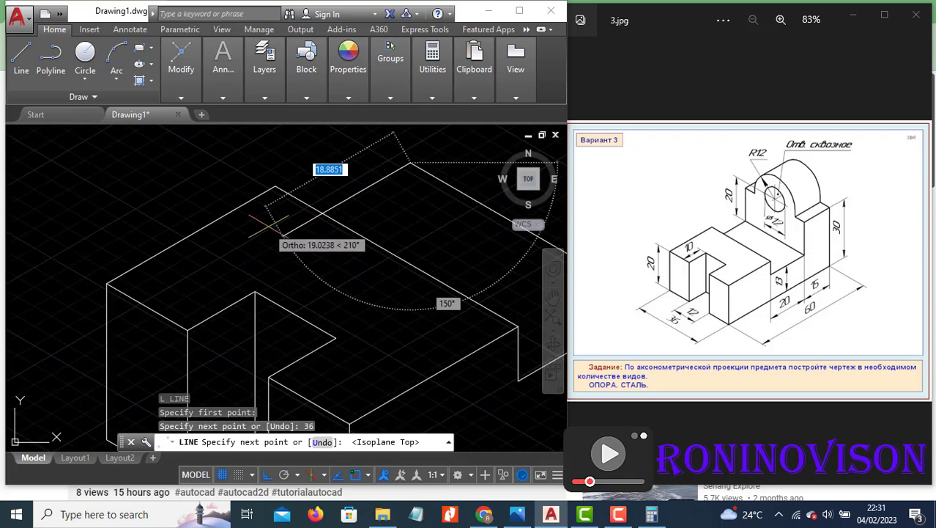
left_click(289, 221)
key("Escape")
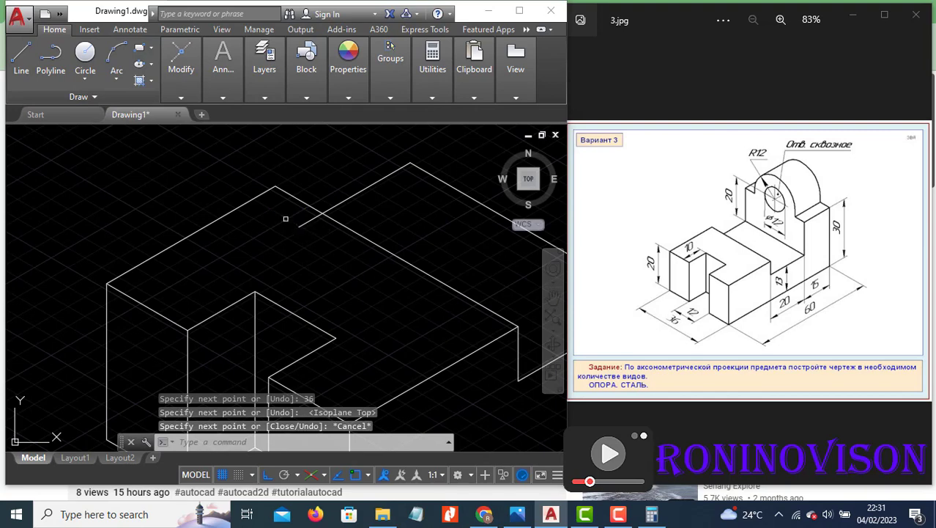
- Trim the overhanging end of the recess floor's far side edge back to the top face's edge
type("tr")
key("Return")
left_click(308, 219)
key("Escape")
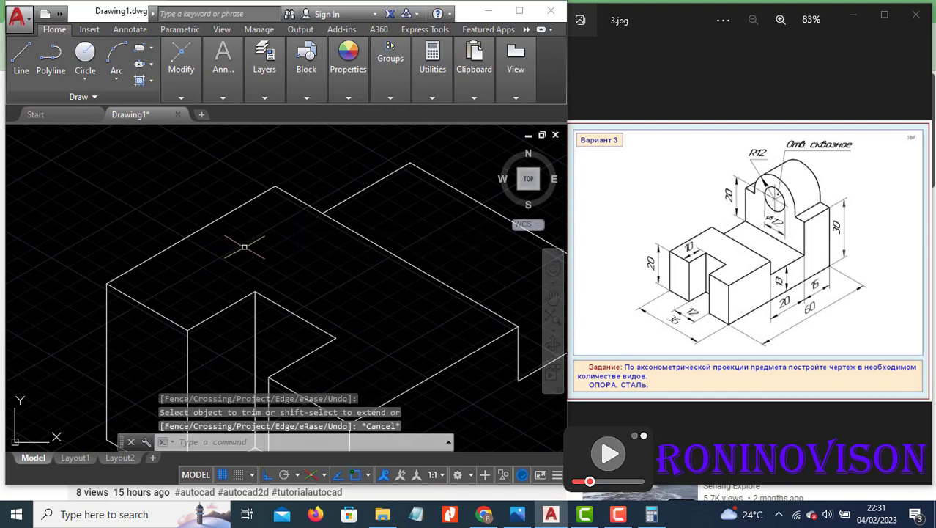
- Draw a 17-unit vertical up from the recess floor's far back corner, then an 18-unit edge at 330° from its upper end
scroll(244, 246, "down", 2)
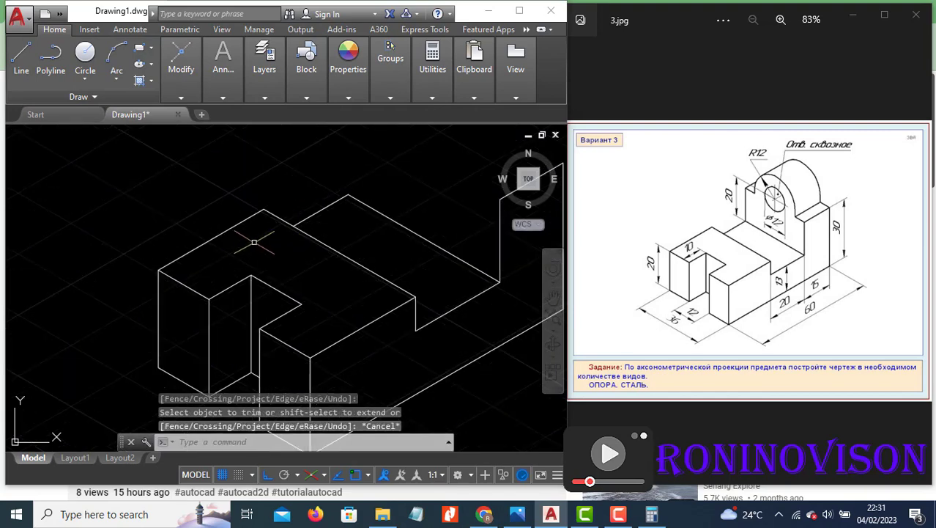
scroll(253, 253, "down", 3)
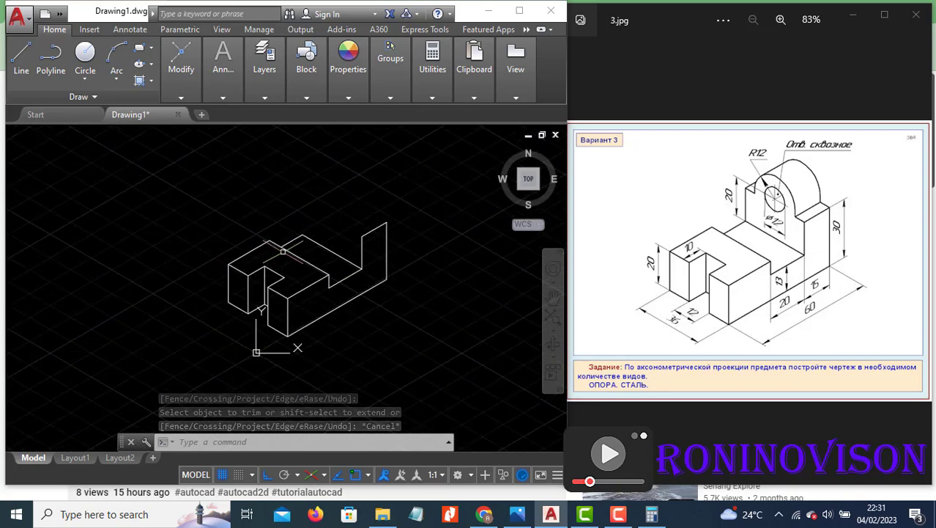
scroll(306, 233, "up", 2)
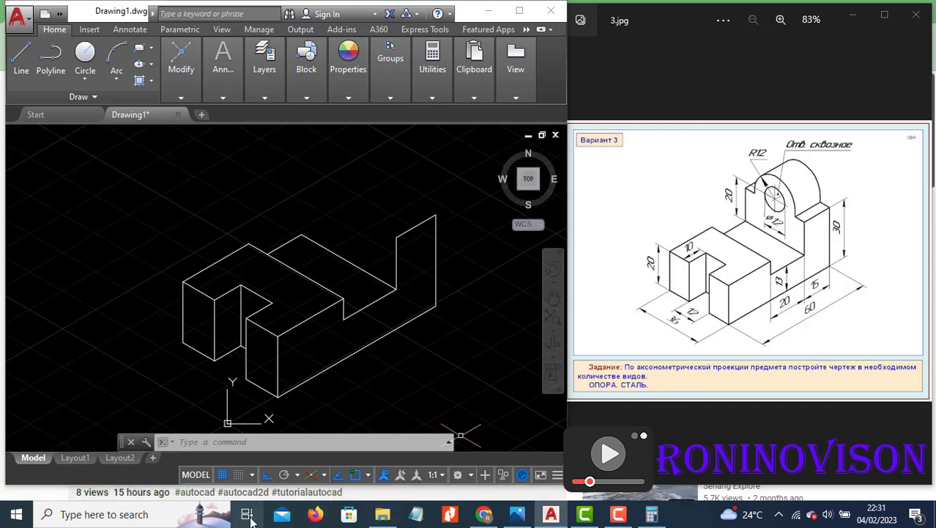
type("L")
key("Return")
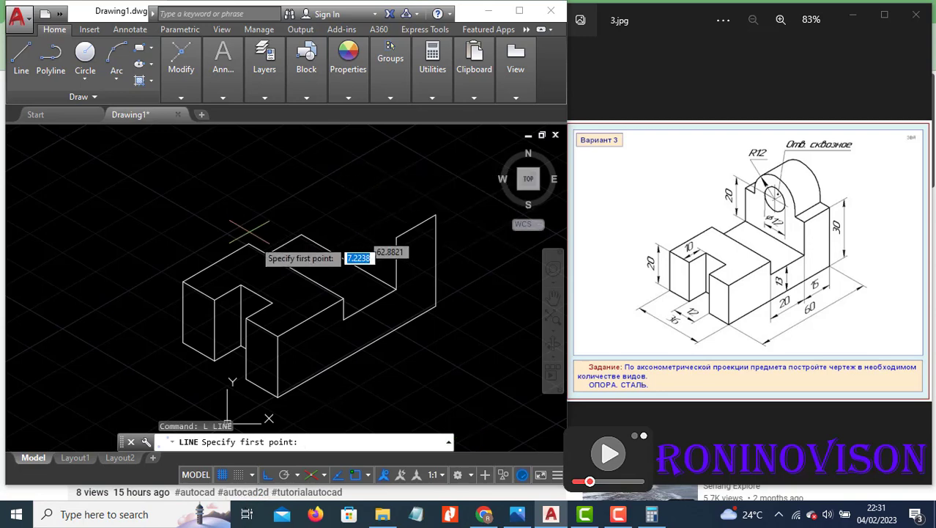
left_click(302, 234)
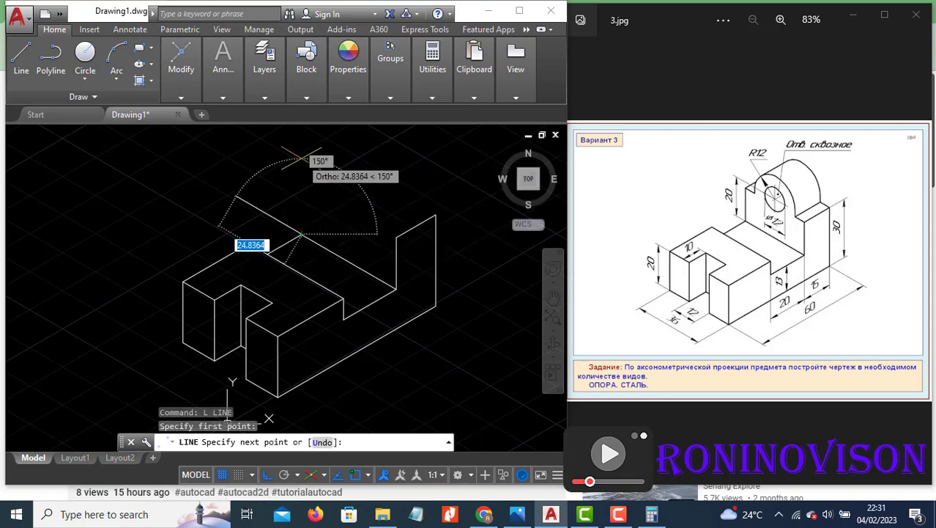
type("17")
key("Return")
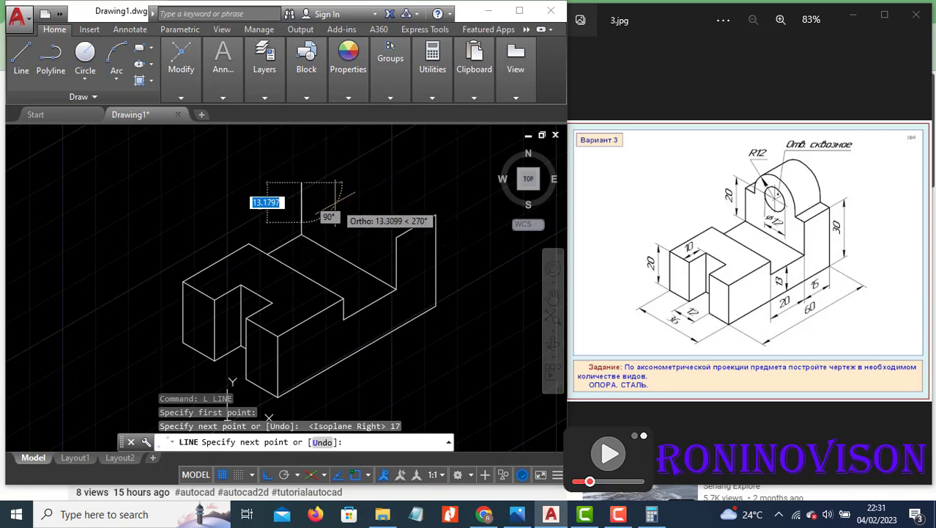
key("F5")
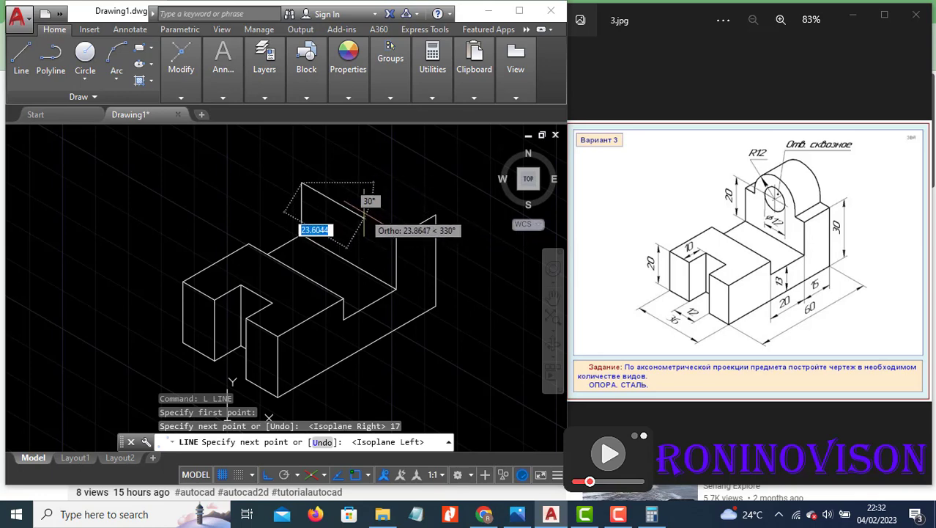
type("18")
key("Return")
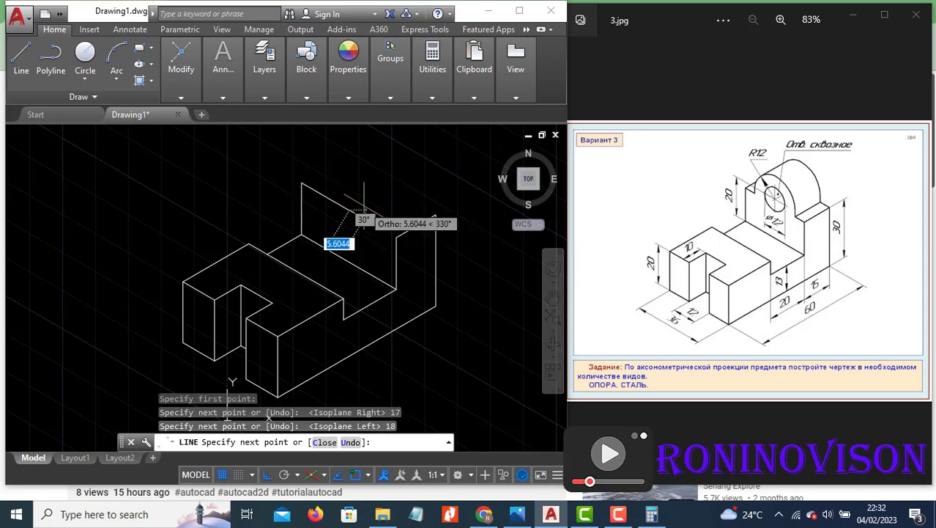
key("Return")
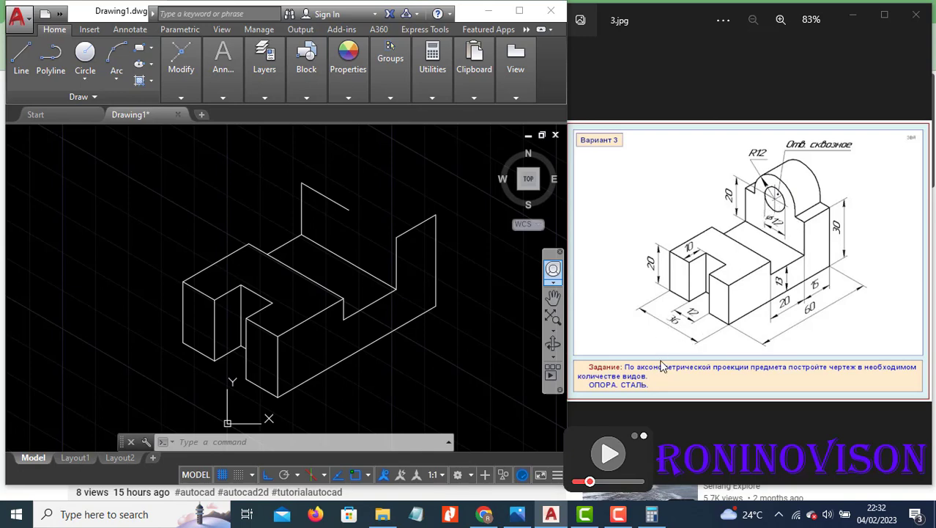
- Switch to Calculator, compute 36 − 24 for the upright's remaining shoulder width, and return to the drawing
left_click(652, 514)
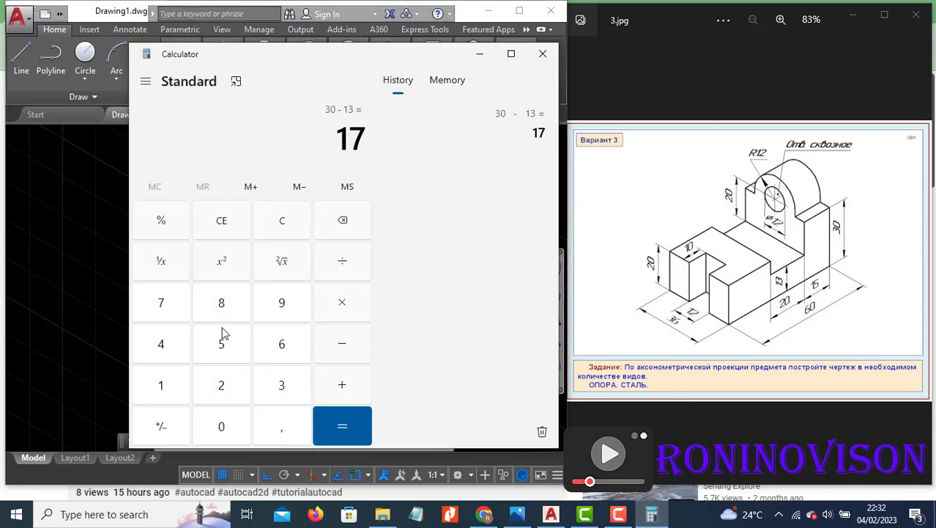
left_click(282, 386)
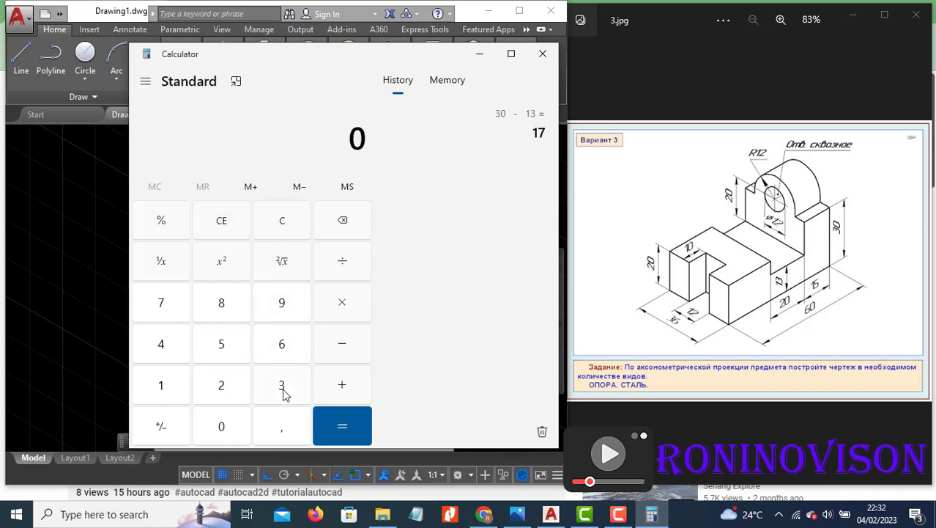
left_click(290, 344)
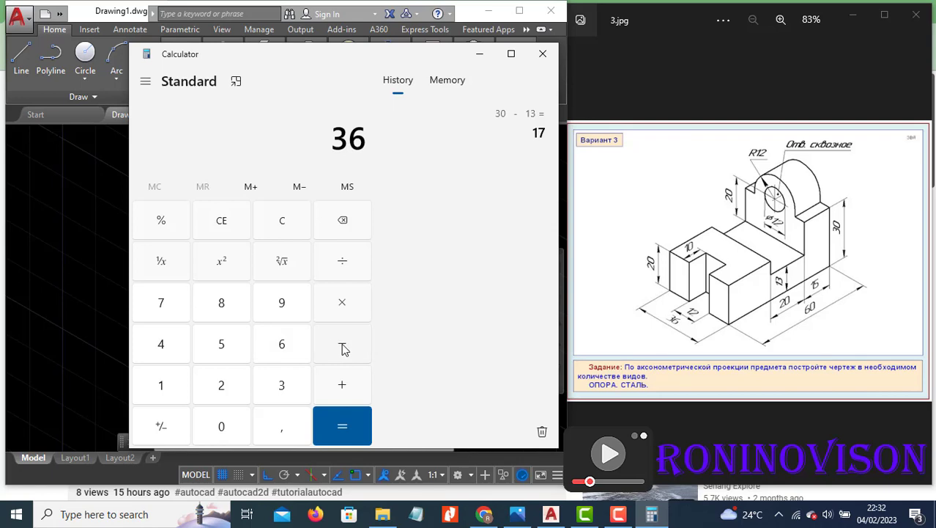
left_click(201, 384)
left_click(167, 351)
left_click(343, 433)
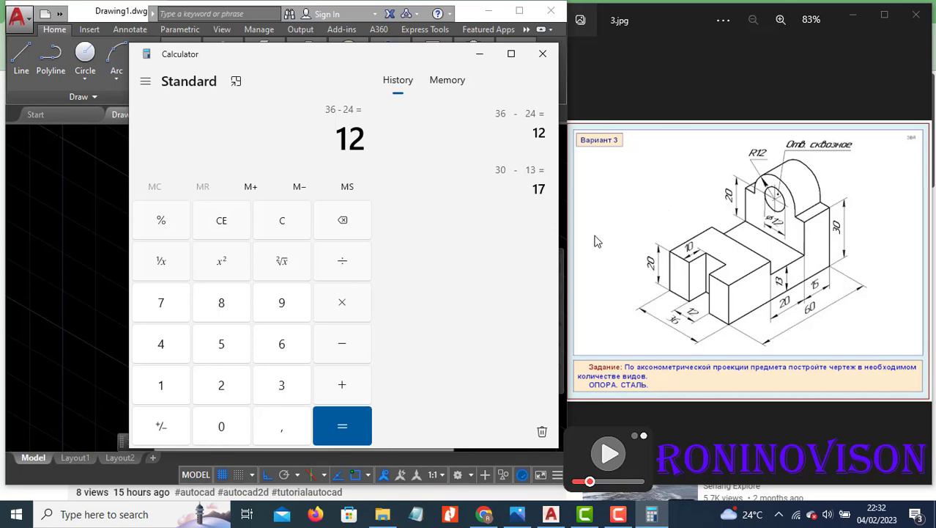
left_click(282, 225)
left_click(64, 297)
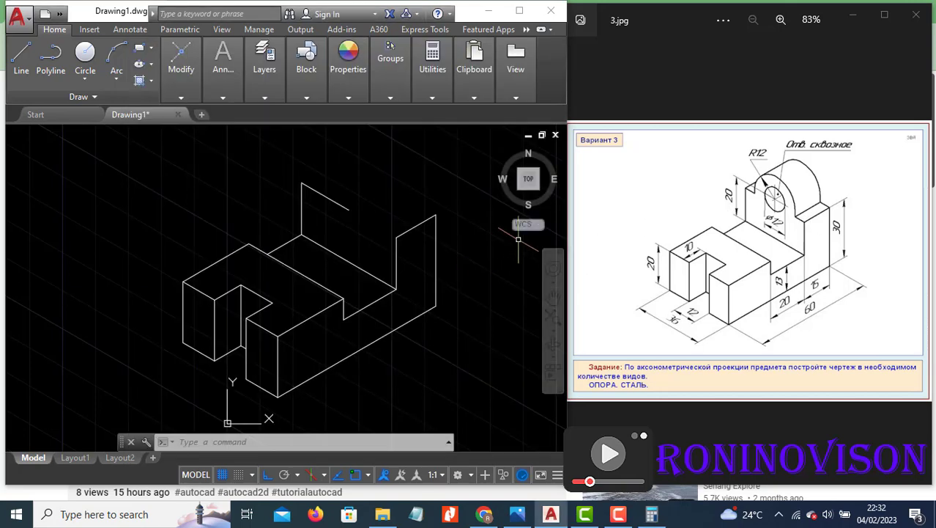
- Draw the upright's near shoulder from its upper front corner: 6 units at 150°, 15 units at 30°, then join the upper back corner
type("l")
key("Return")
left_click(397, 238)
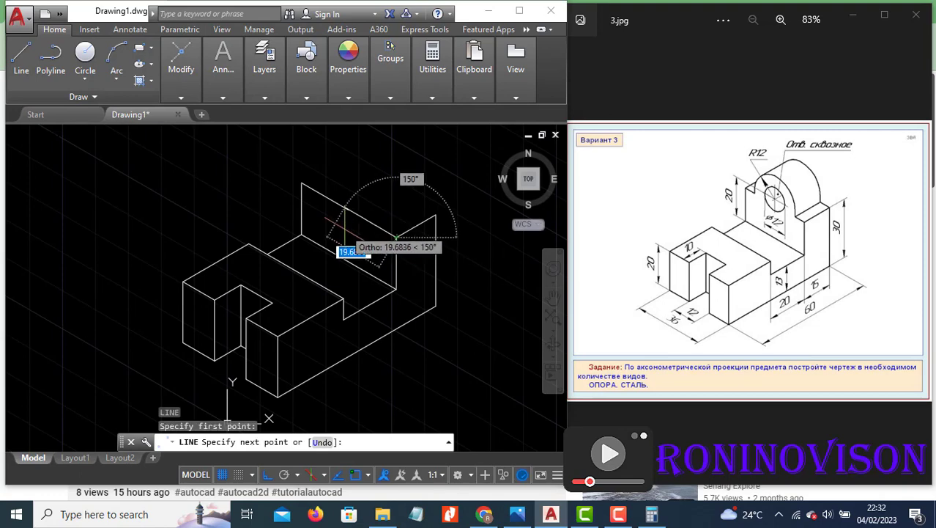
type("6")
key("Return")
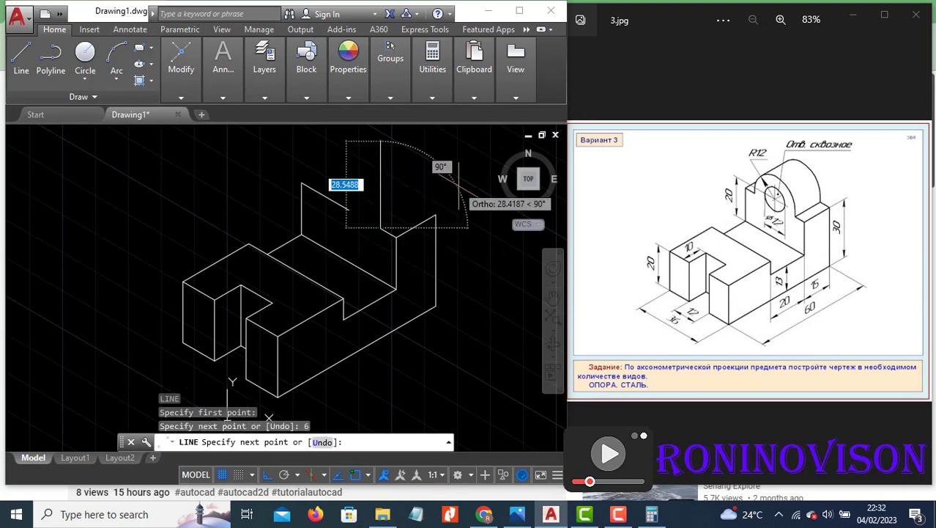
key("F5")
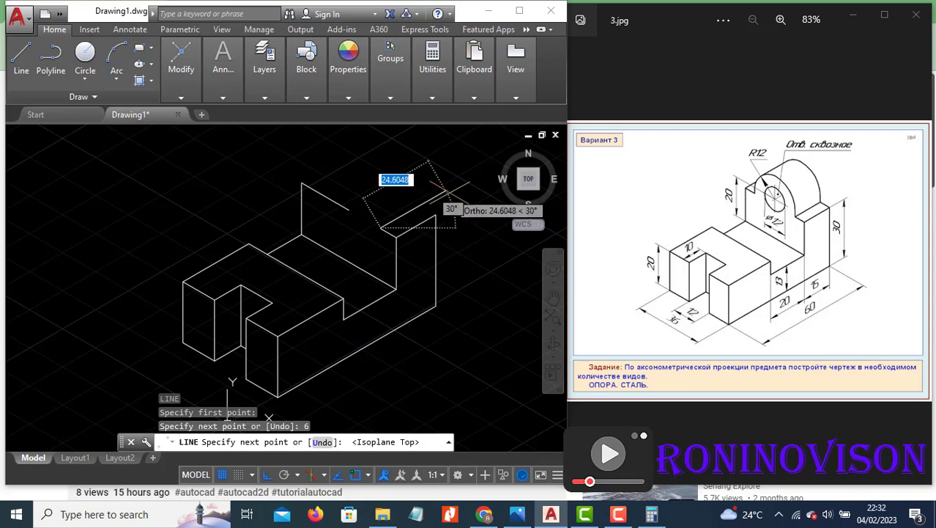
type("15")
key("Return")
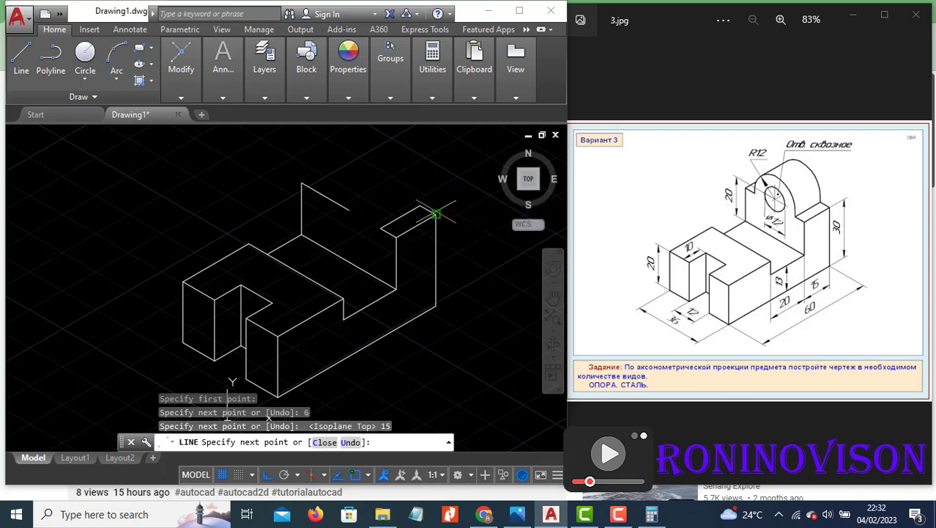
key("Escape")
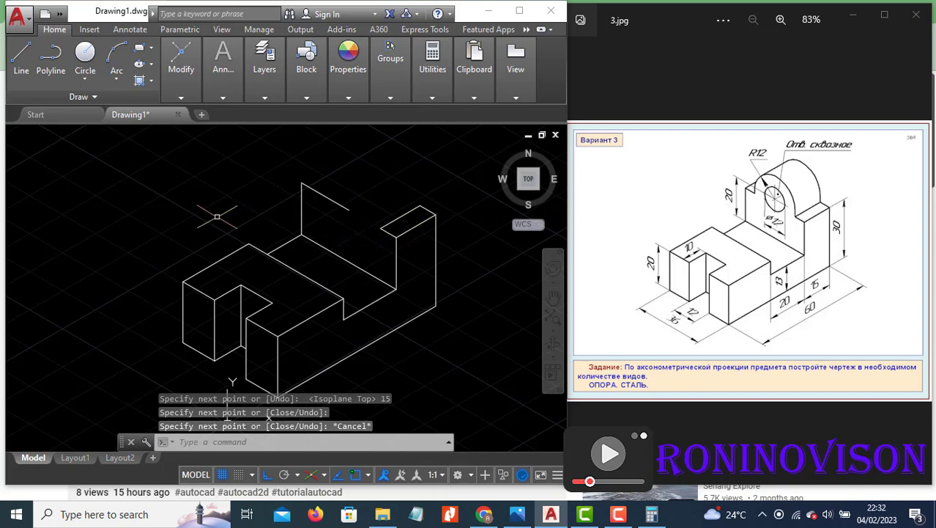
- Draw the through hole as a radius 6 isocircle on the left isoplane, centred at the free end of the 18-unit edge
type("EL")
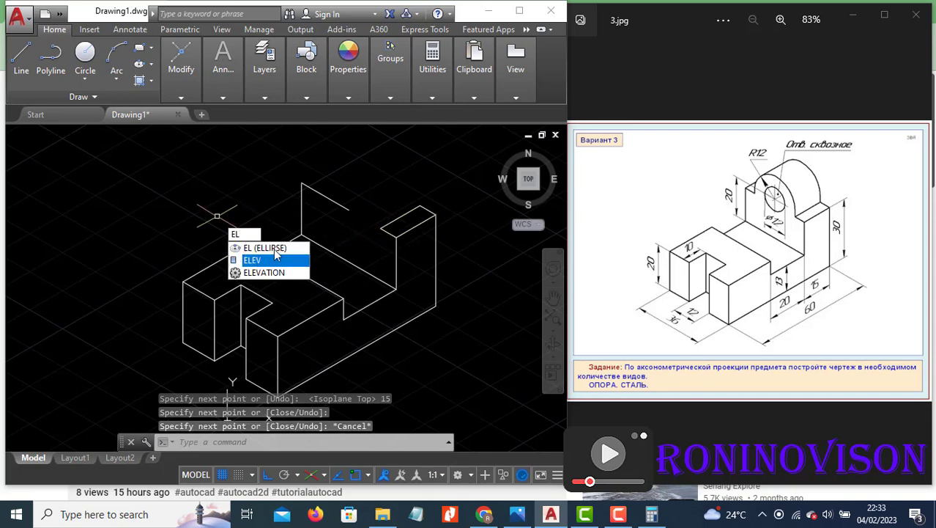
key("Return")
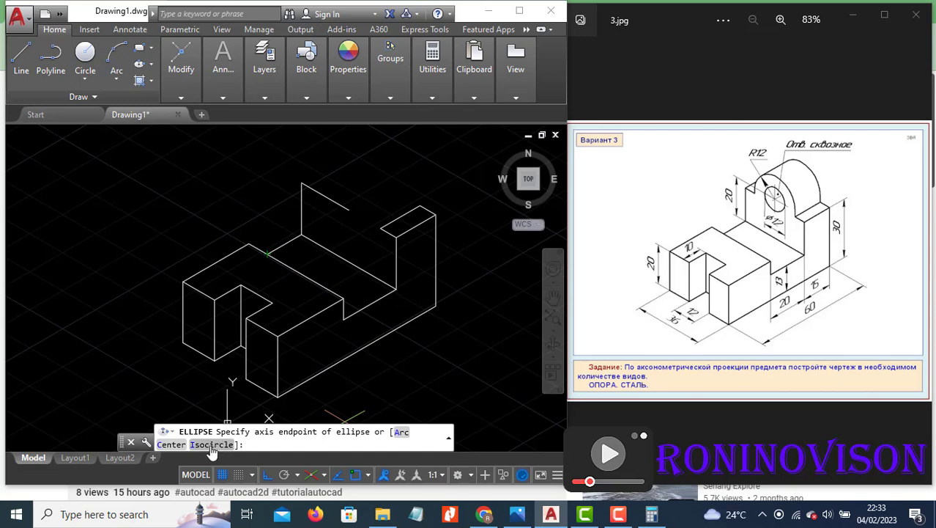
left_click(205, 445)
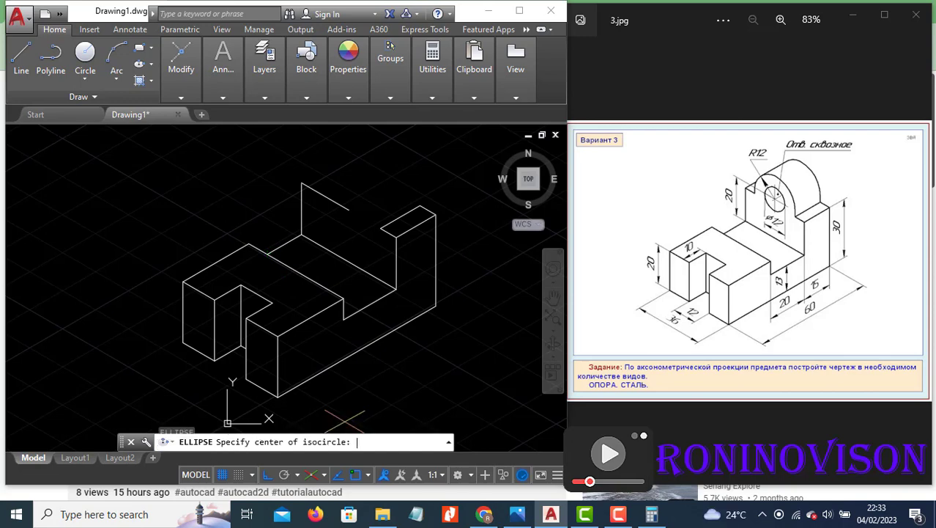
left_click(349, 210)
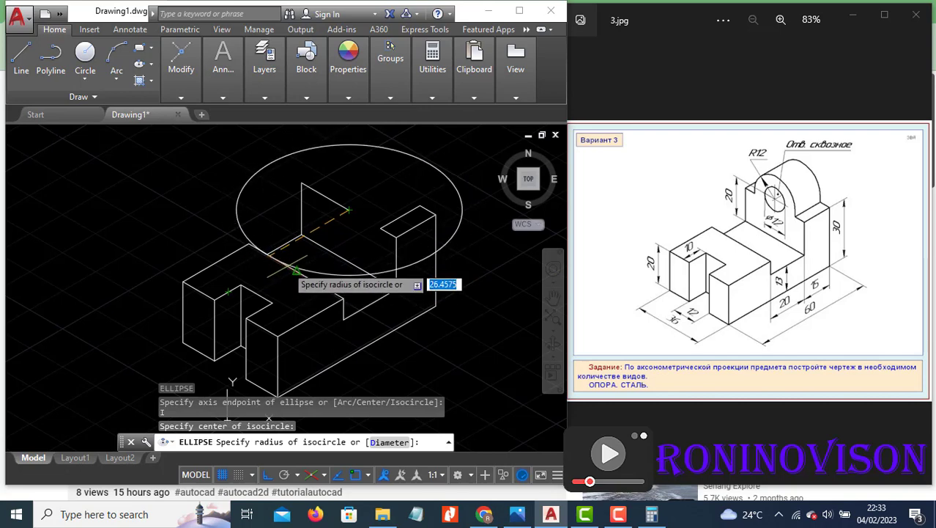
key("F5")
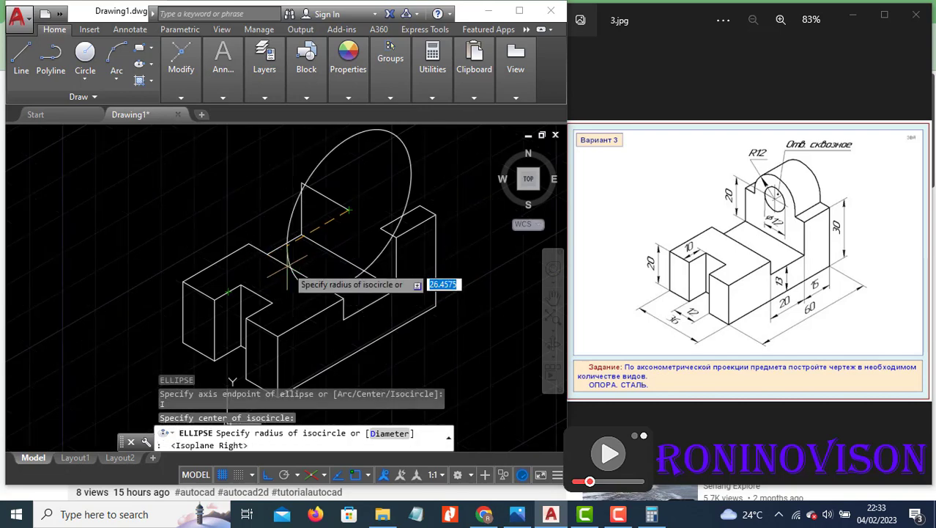
key("F5")
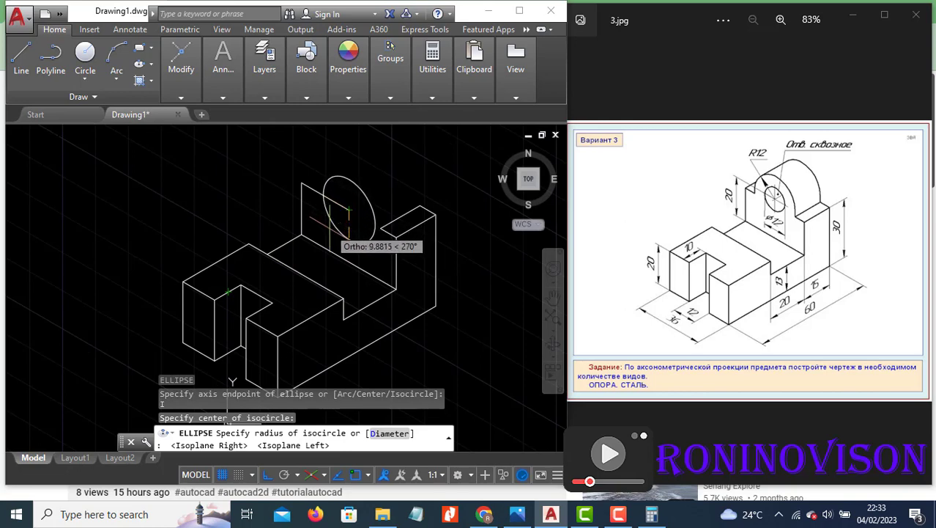
type("6")
key("Return")
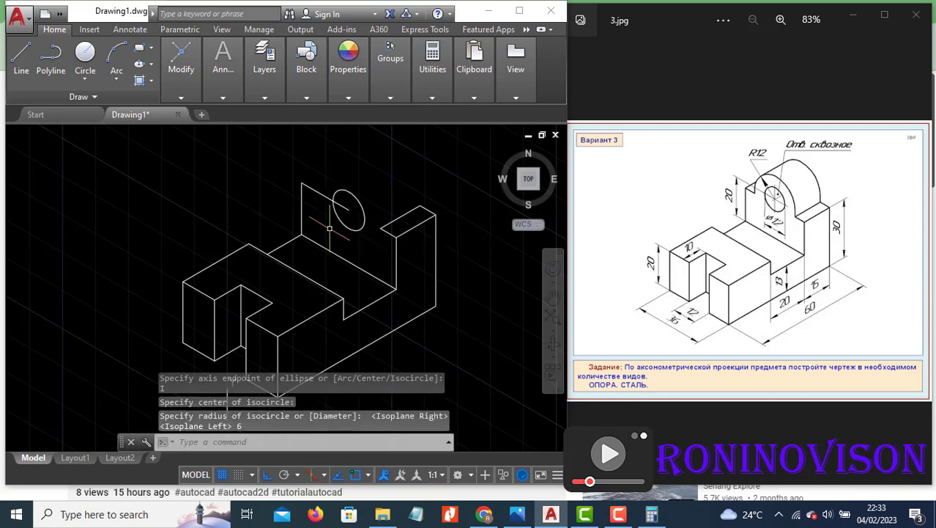
- Draw a radius 12 isocircle on the left isoplane, concentric with the hole, for the upright's rounded top
type("el")
key("Return")
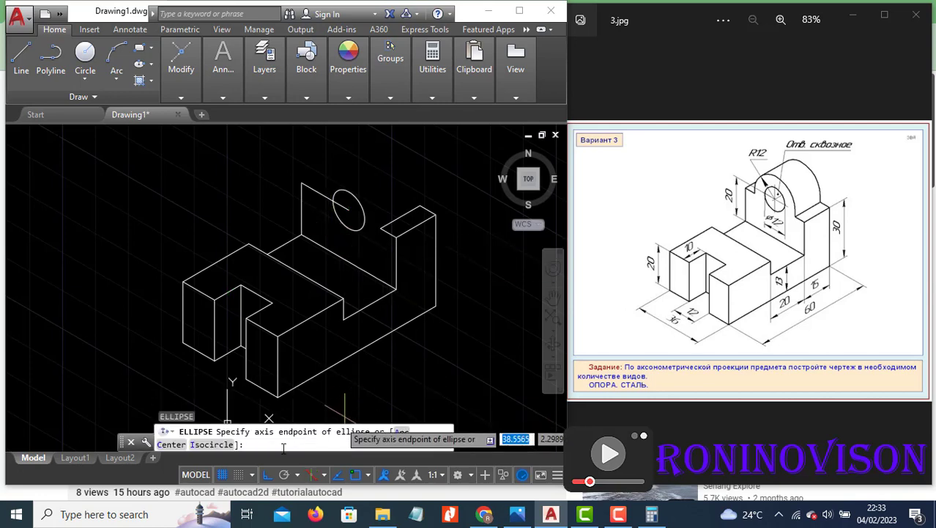
left_click(213, 444)
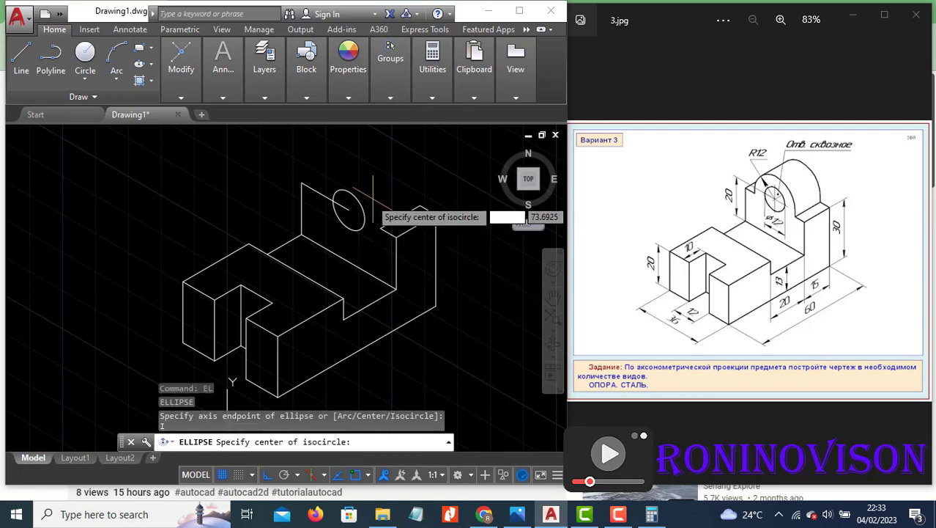
left_click(349, 210)
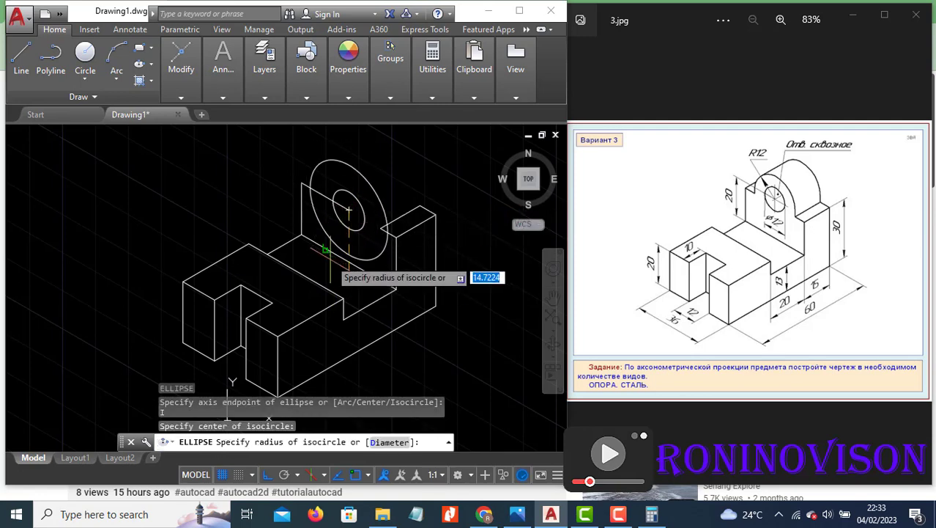
type("12")
key("Return")
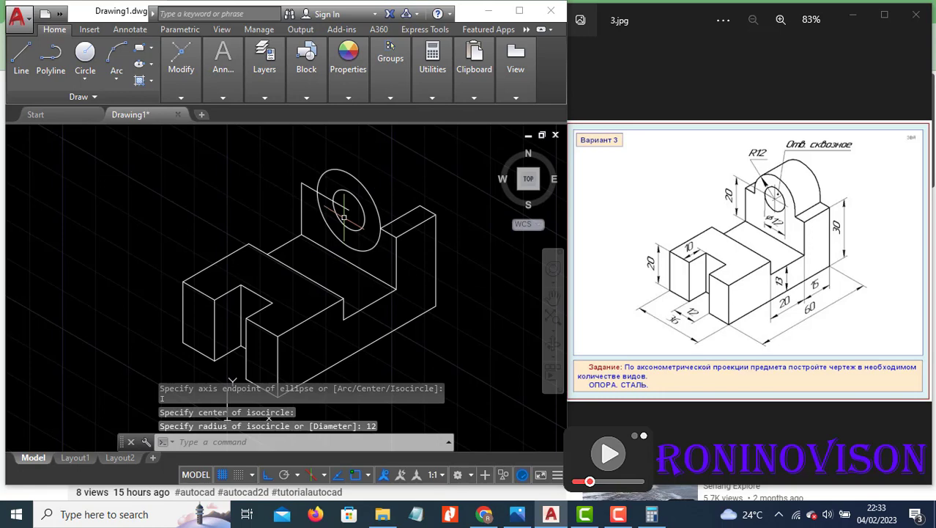
- Trim the construction edge inside the larger isocircle and that isocircle's lower part, leaving the arch between the two shoulders
type("tr")
key("Return")
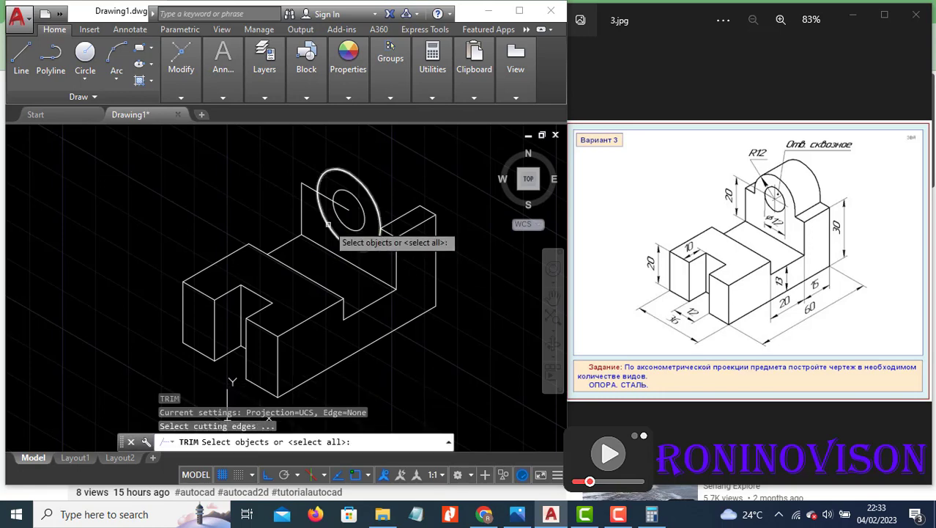
key("Return")
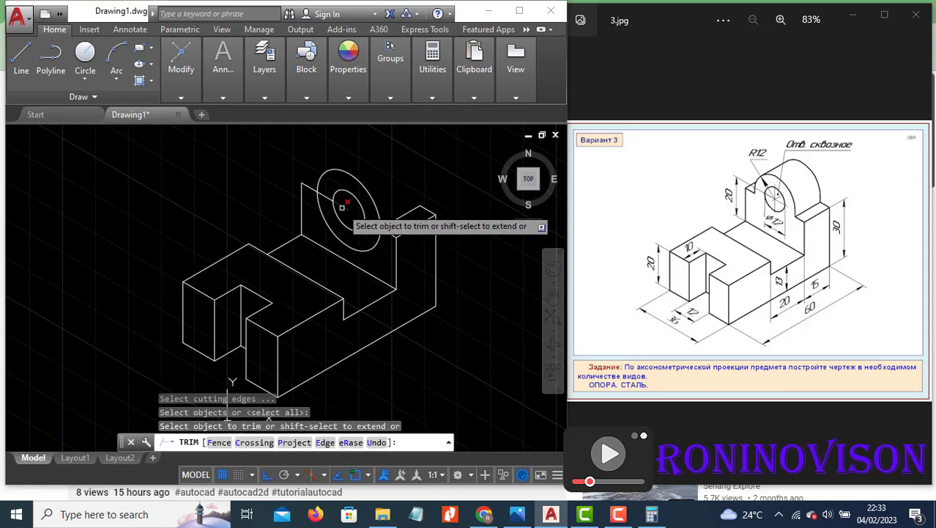
left_click(324, 195)
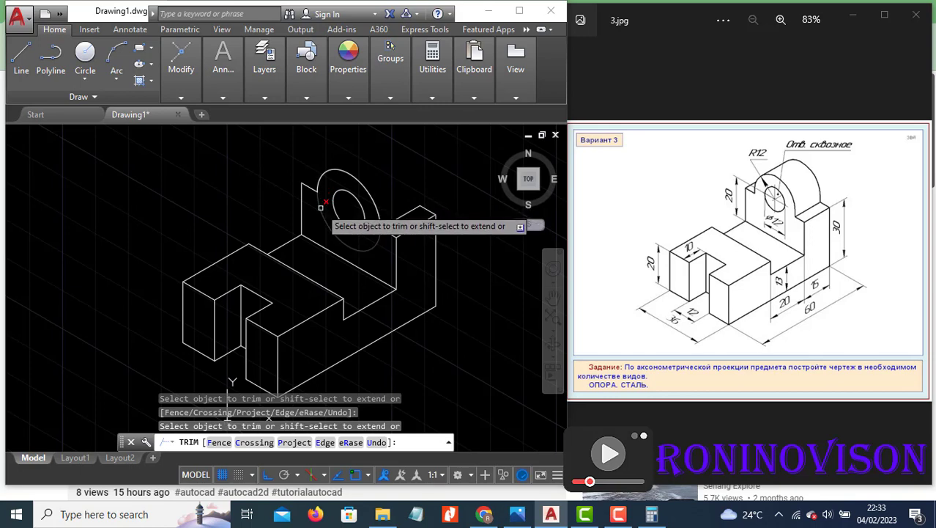
left_click(320, 205)
key("Escape")
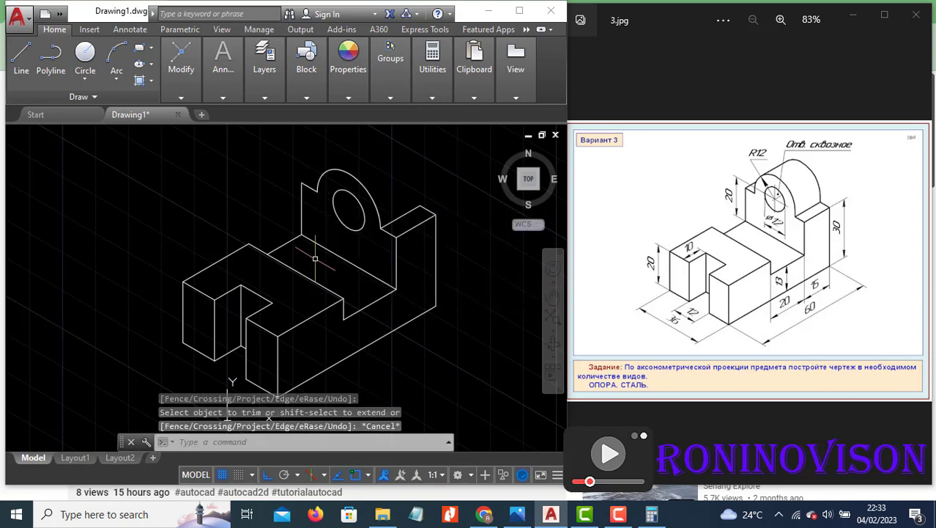
- Copy the front arch and hole from the arch's lower end to the back corner of the upright's near shoulder
left_click(352, 211)
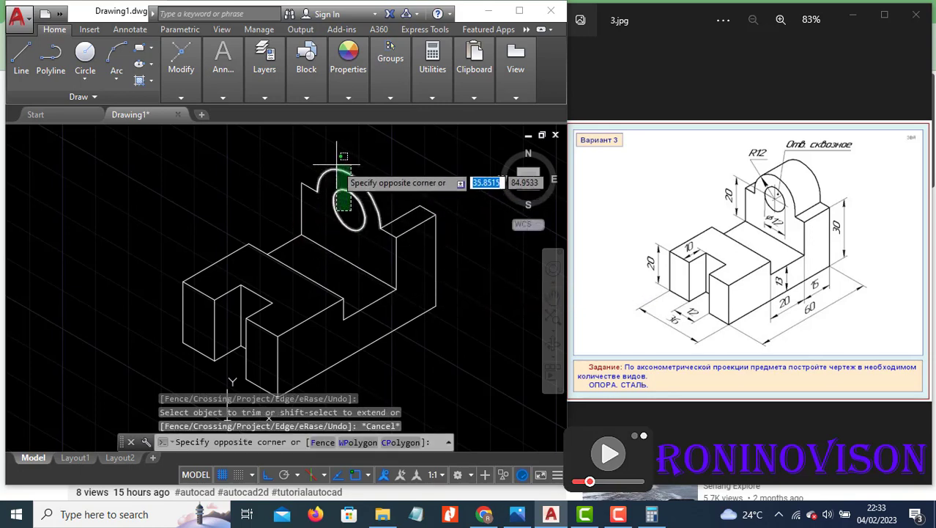
left_click(336, 164)
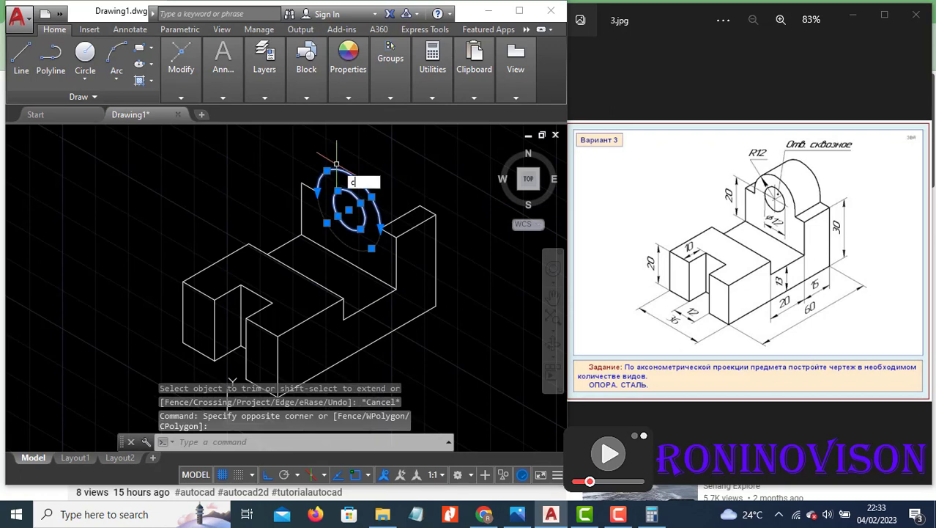
type("co")
key("Return")
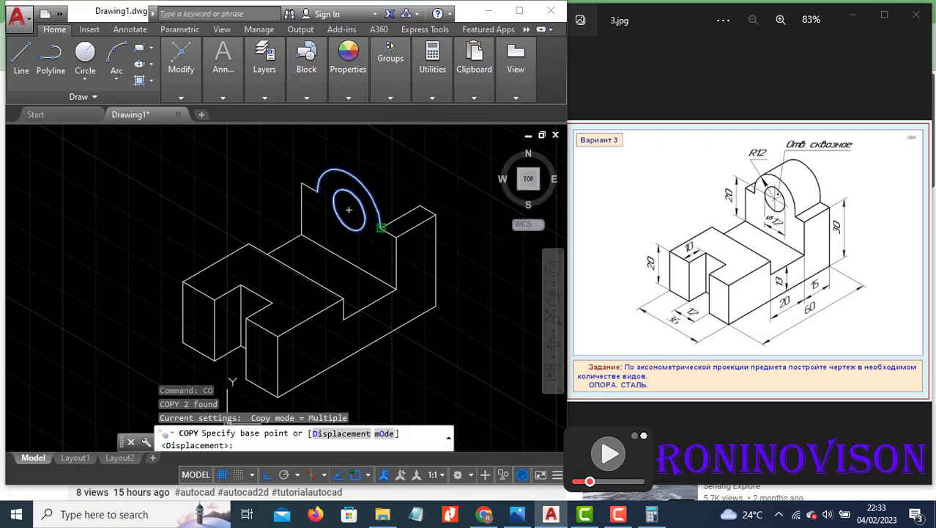
left_click(381, 227)
left_click(421, 205)
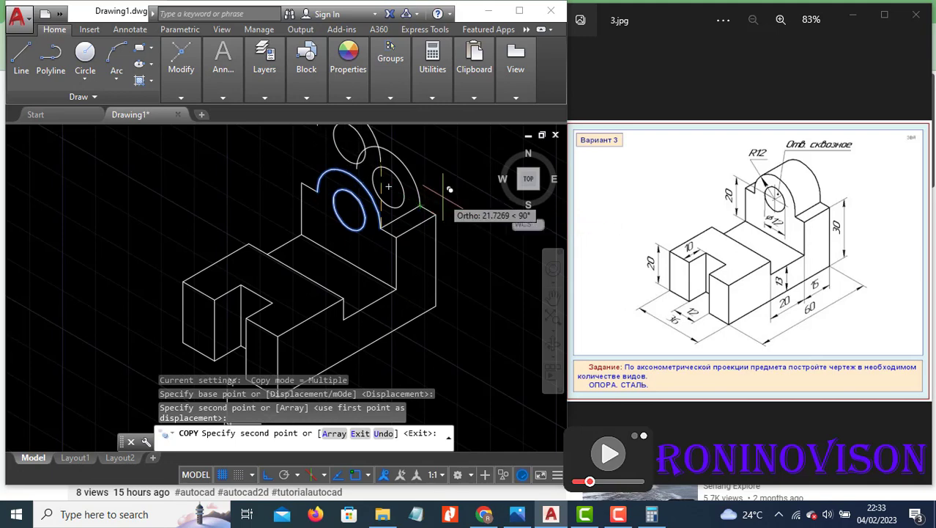
key("Escape")
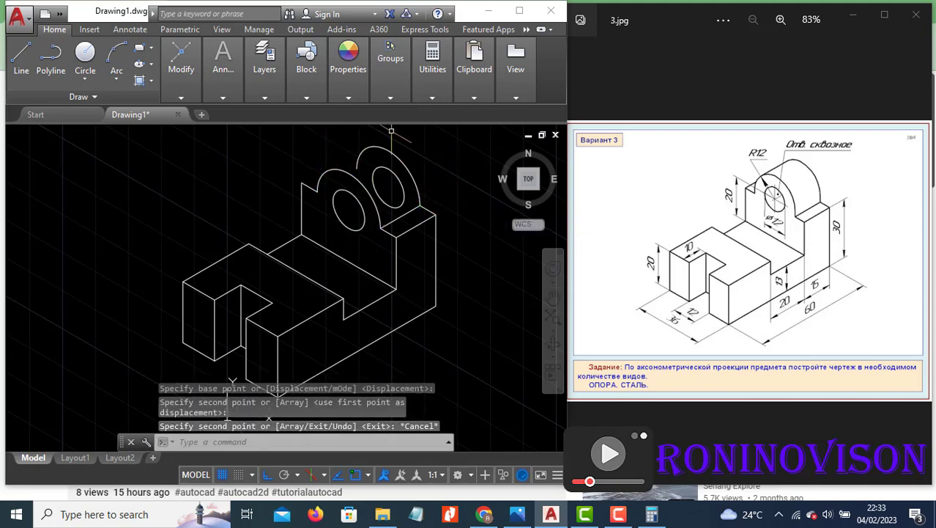
- Draw a line joining the outer upper edges of the rear and front arches of the upright
type("l")
key("Return")
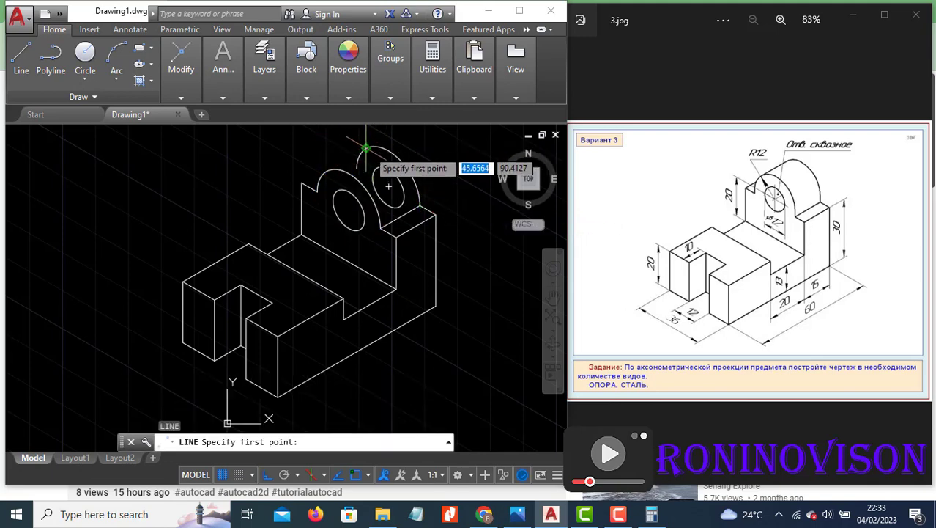
left_click(389, 187)
left_click(327, 170)
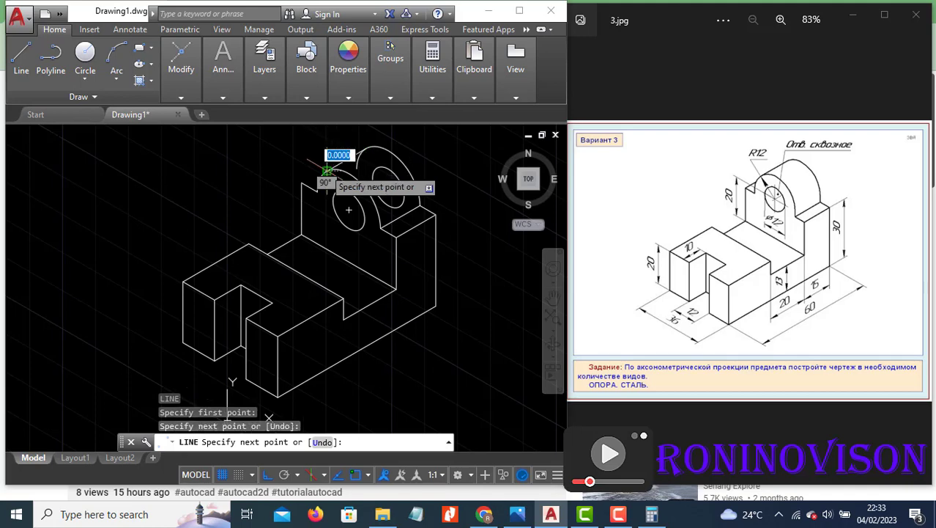
key("Escape")
key("Escape")
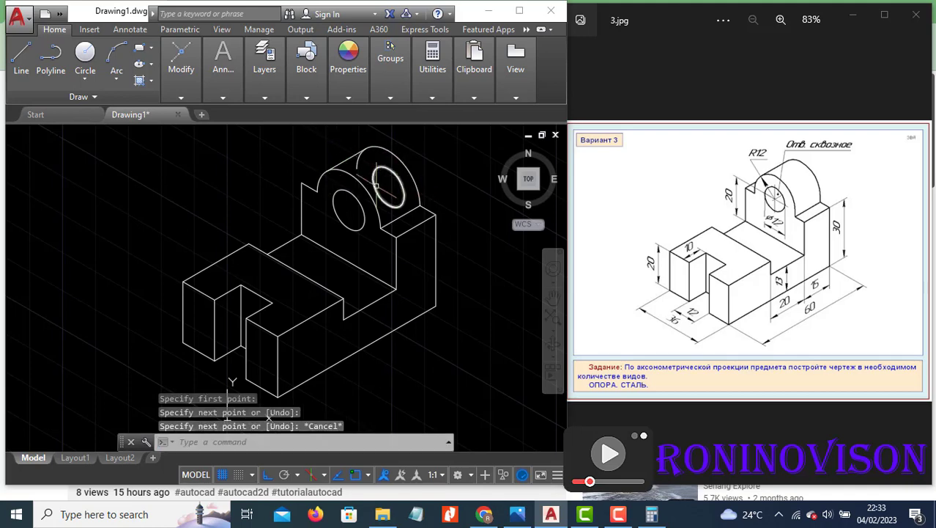
- Trim the hidden end of the rear arch below the connecting line and delete the copied rear hole
type("tr")
key("Return")
key("Return")
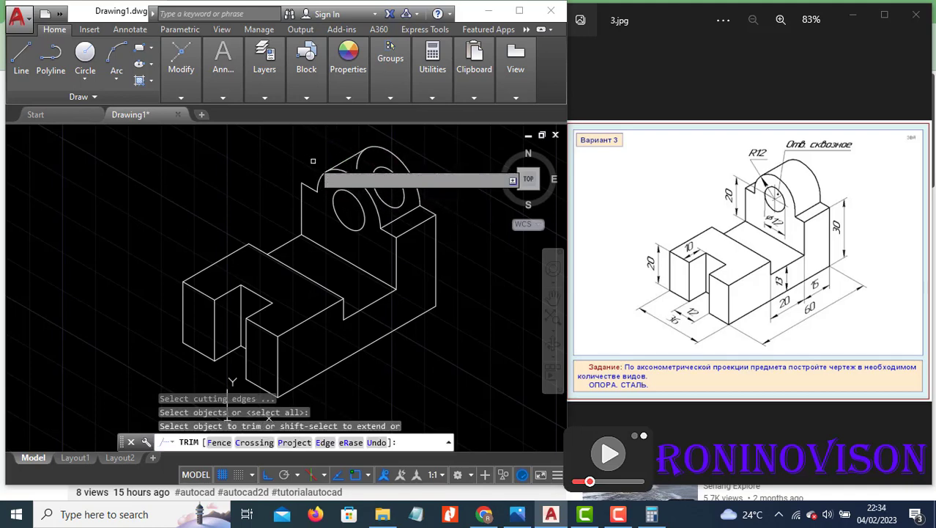
left_click(363, 156)
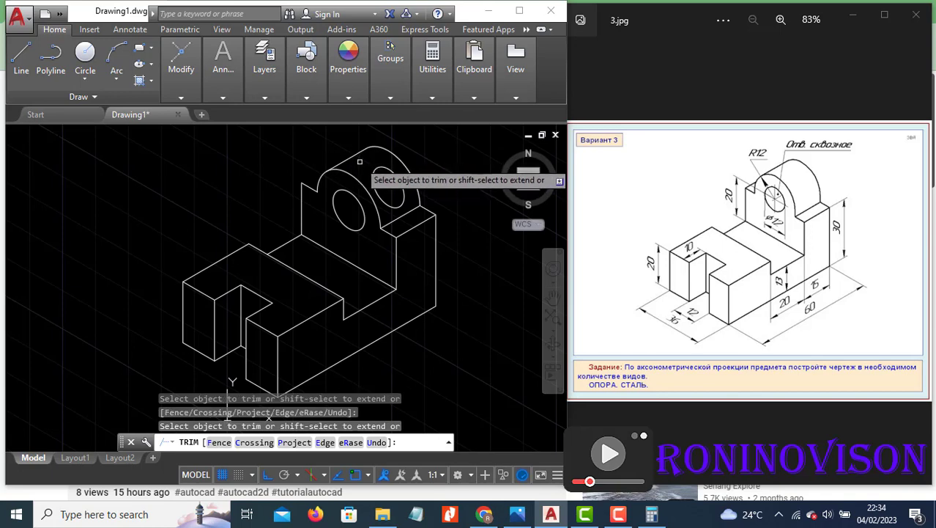
key("Escape")
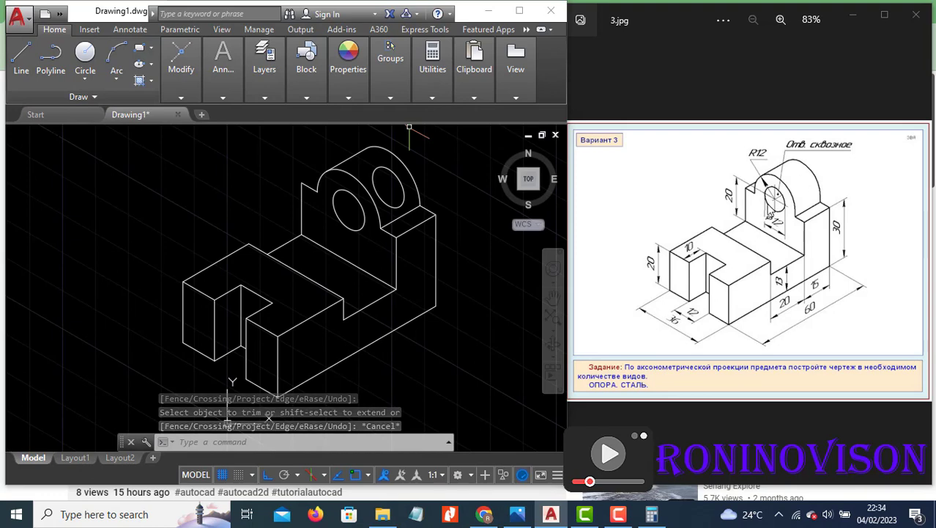
left_click(399, 179)
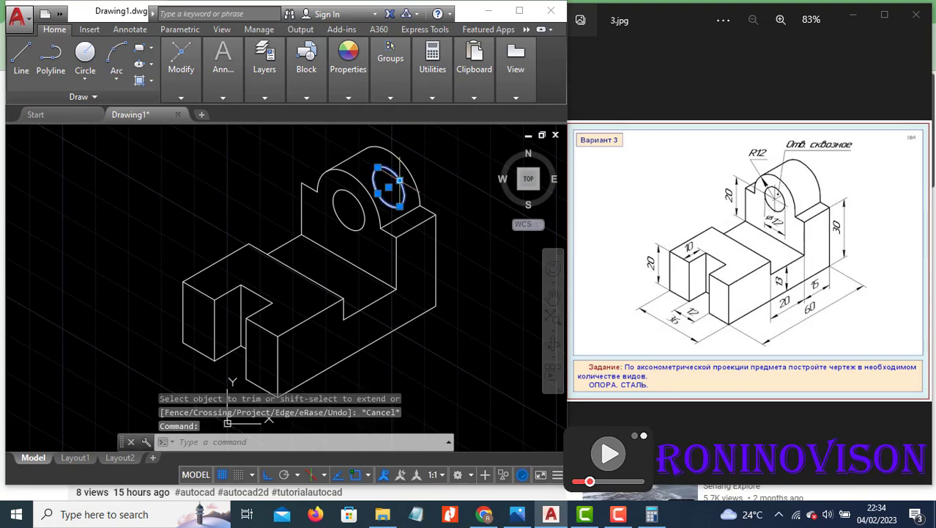
key("Return")
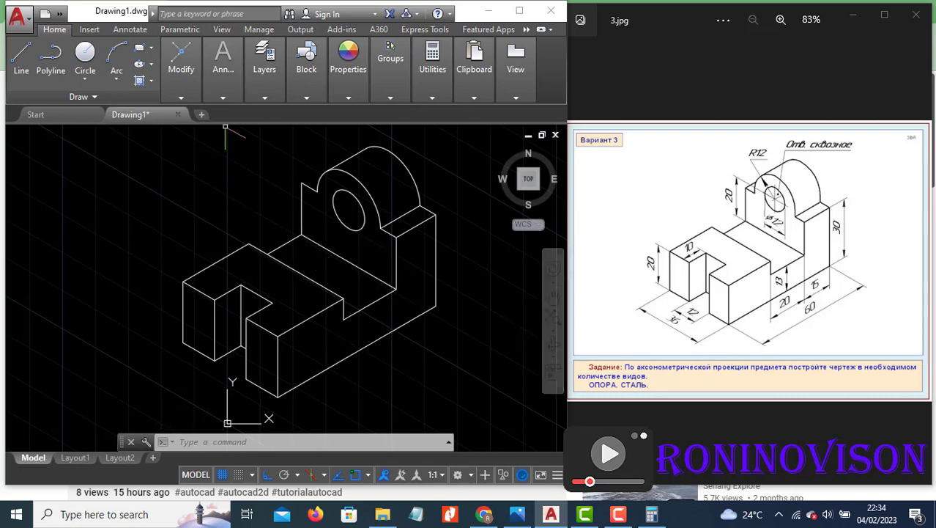
- Add an aligned dimension to the upright's outer rear vertical edge, placed just outside the part
left_click(223, 91)
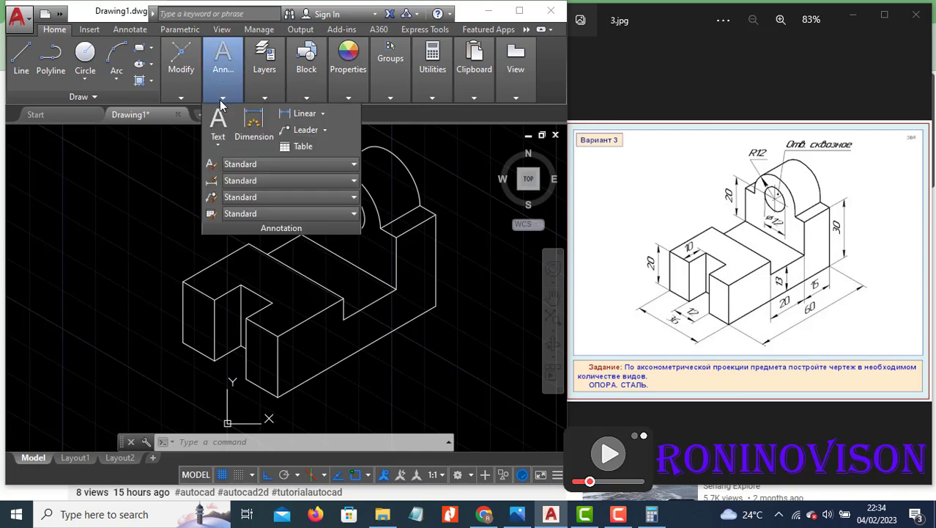
left_click(323, 114)
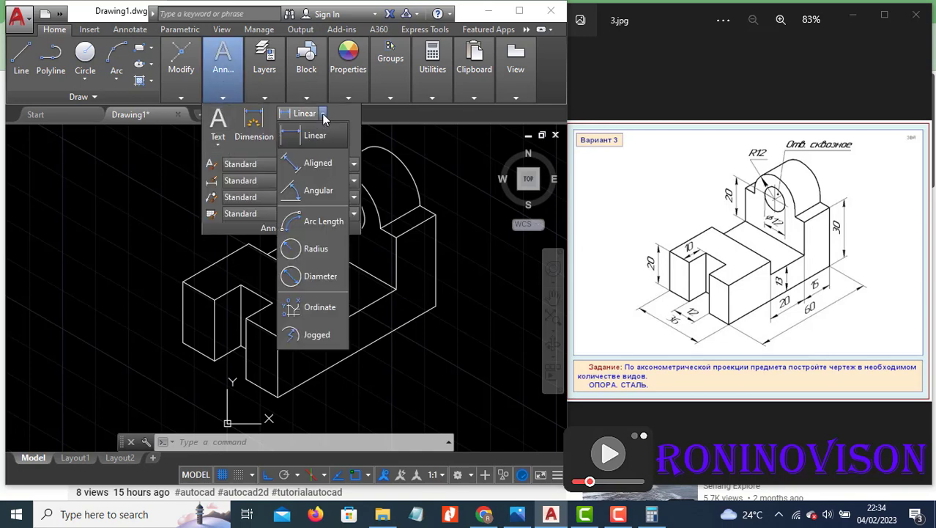
left_click(308, 170)
left_click(436, 213)
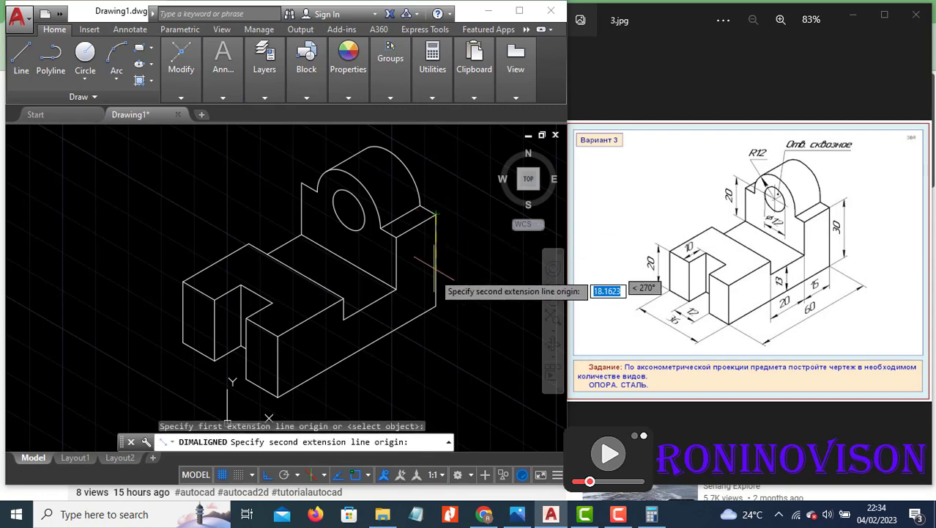
left_click(437, 305)
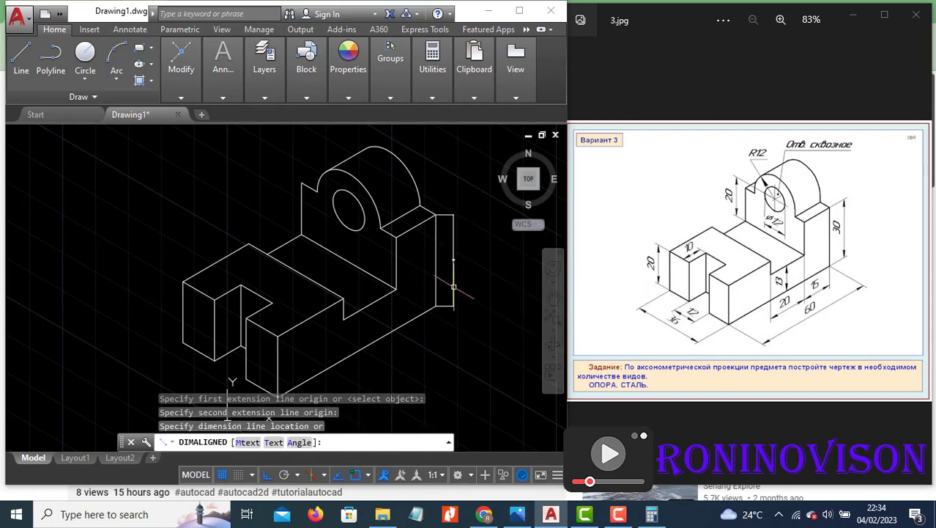
left_click(452, 296)
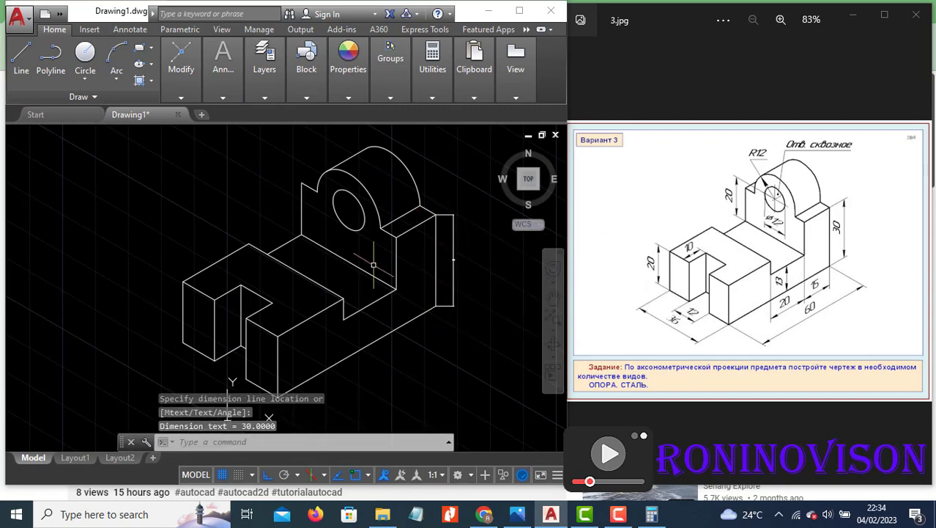
- Modify the Standard dimension style: text height 4, ISO standard text alignment, and offset from dimension line 2
left_click(228, 101)
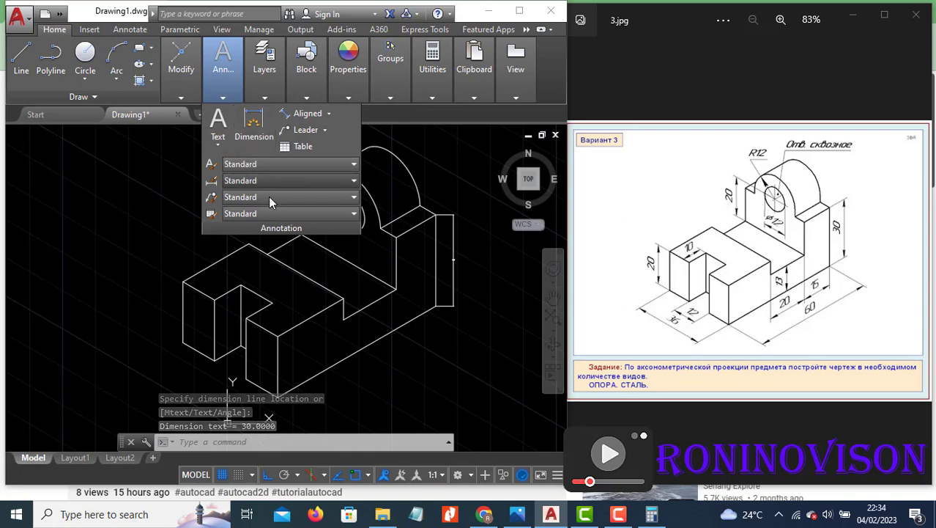
left_click(261, 180)
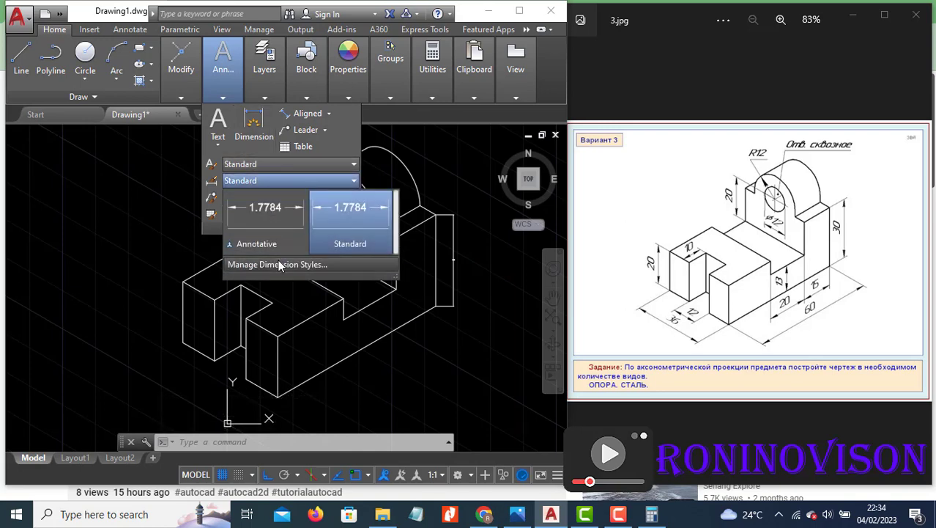
left_click(279, 263)
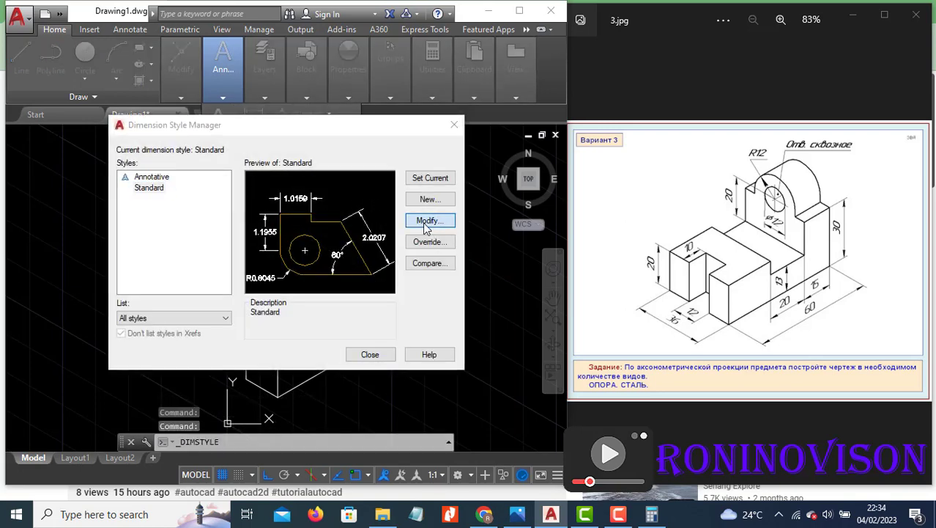
left_click(429, 221)
left_click(393, 106)
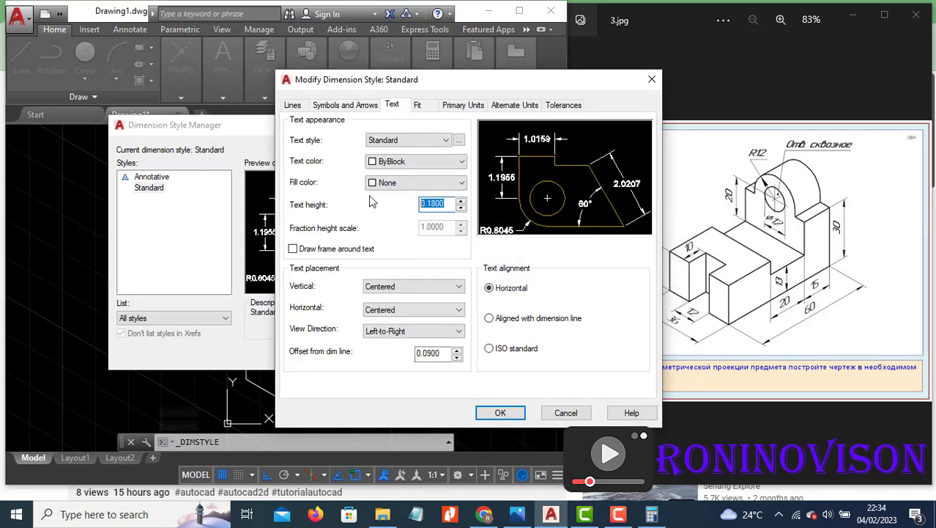
type("4")
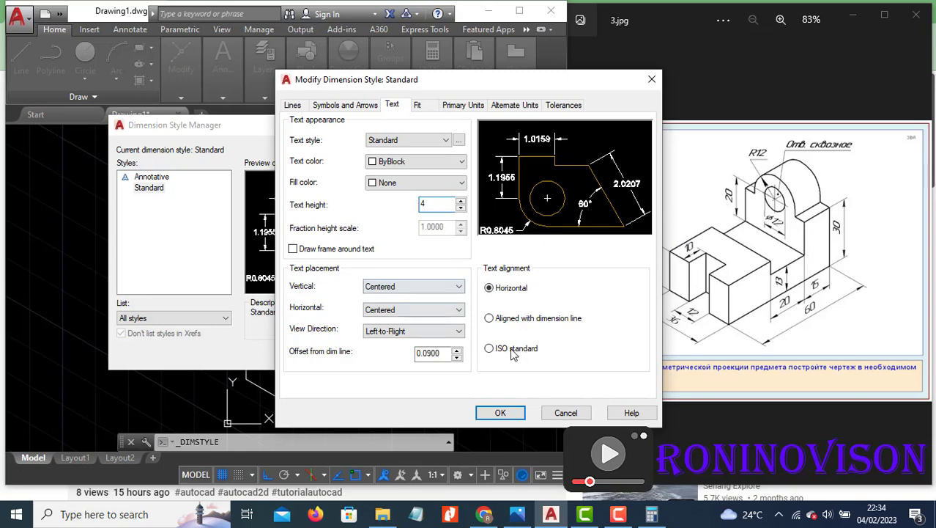
left_click(490, 349)
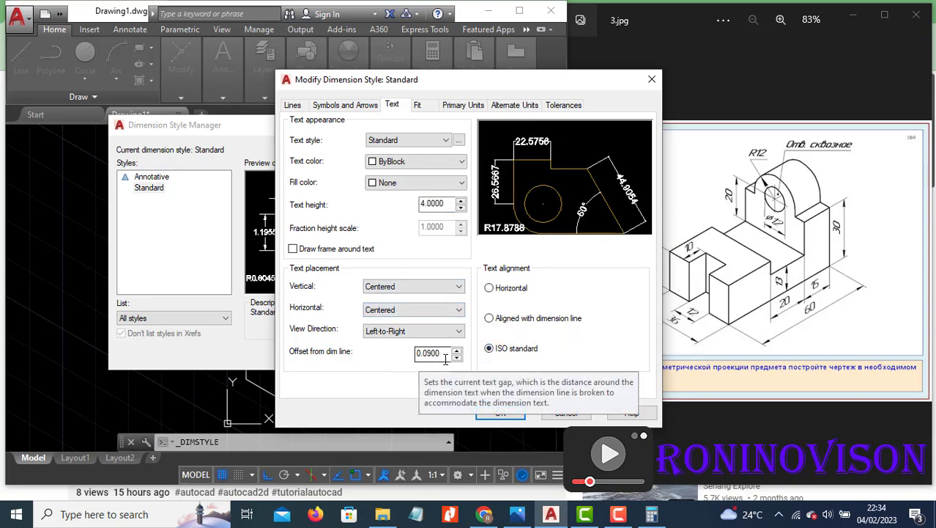
double_click(423, 355)
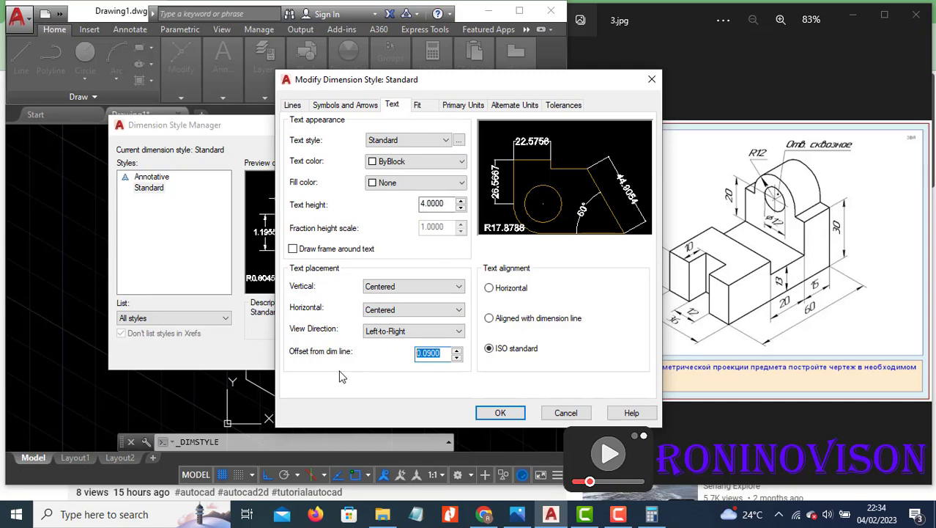
left_click(499, 413)
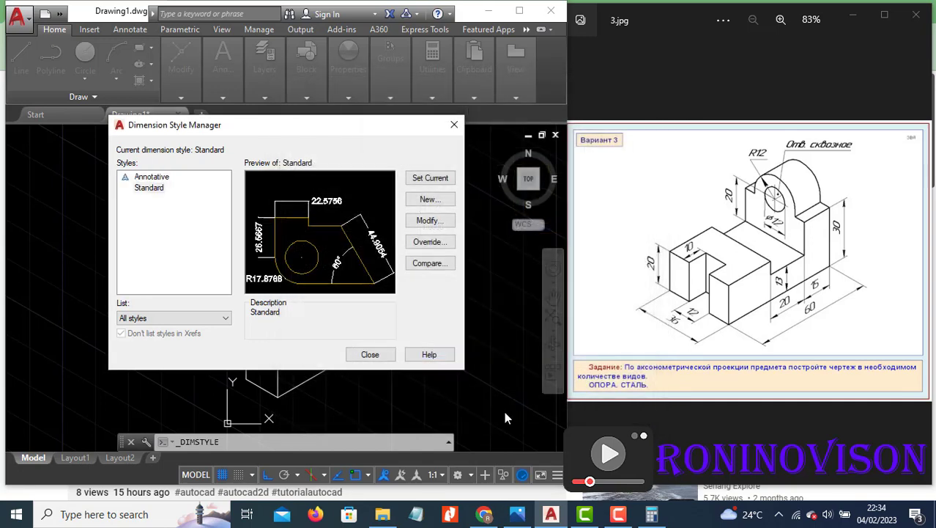
left_click(370, 355)
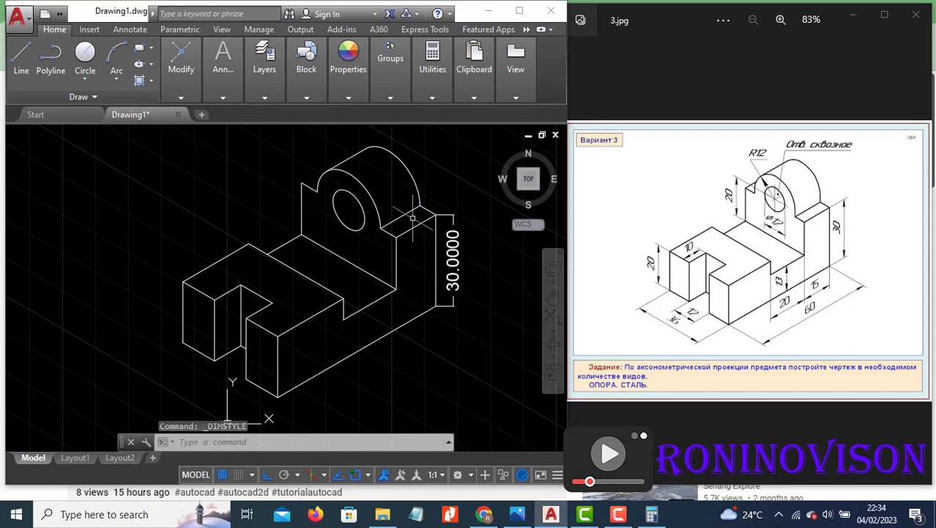
- Set the Standard dimension style's text height to 3 and its linear dimension precision to 0
left_click(224, 99)
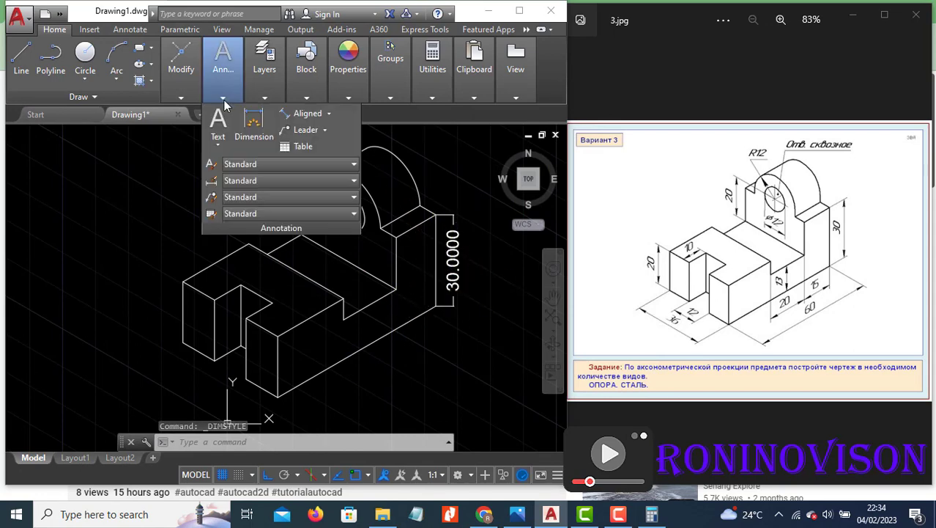
left_click(274, 183)
left_click(274, 261)
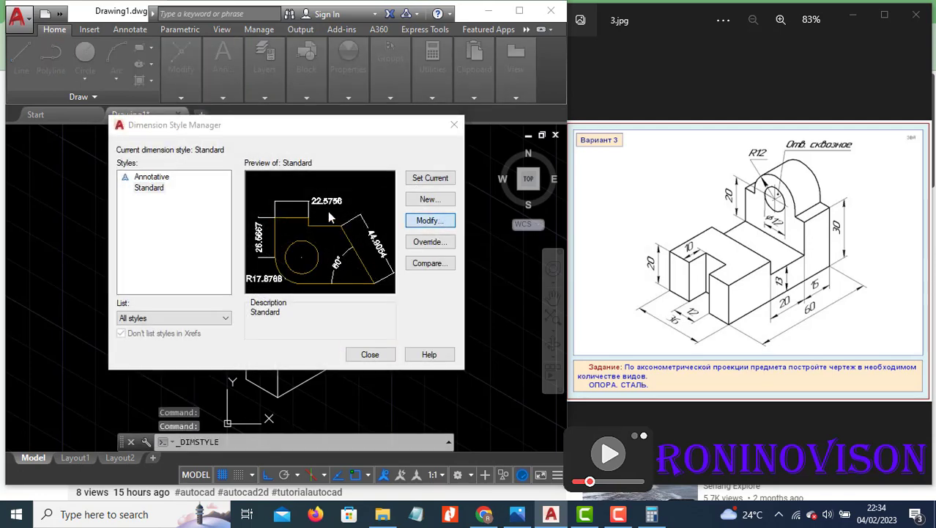
left_click(430, 219)
left_click(443, 204)
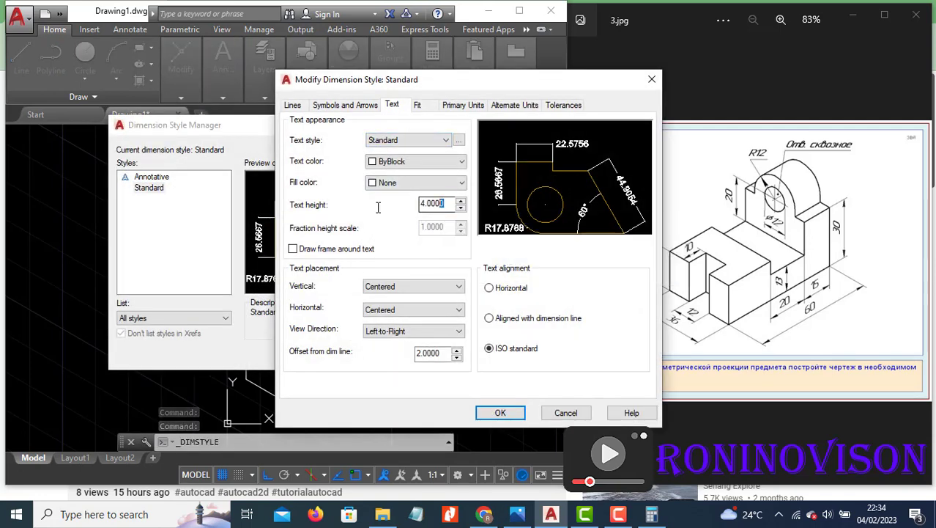
type("3")
left_click(454, 108)
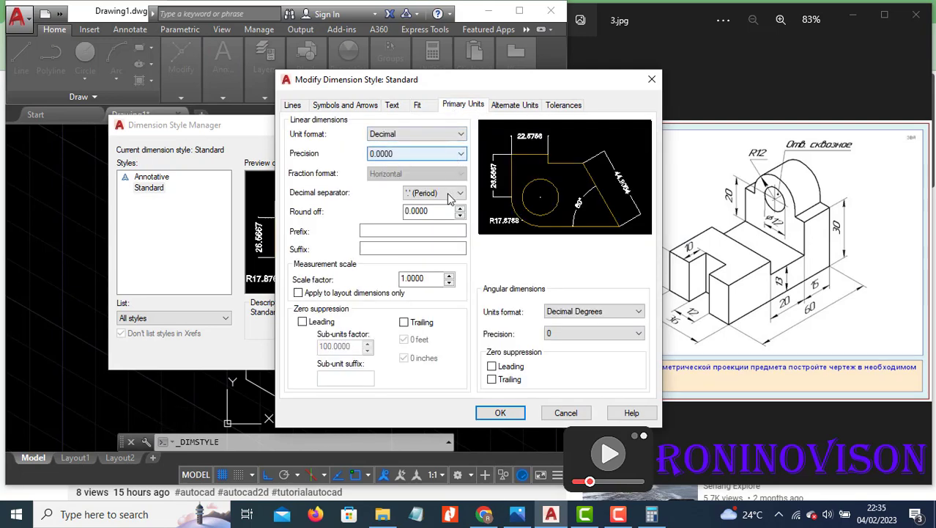
left_click(431, 154)
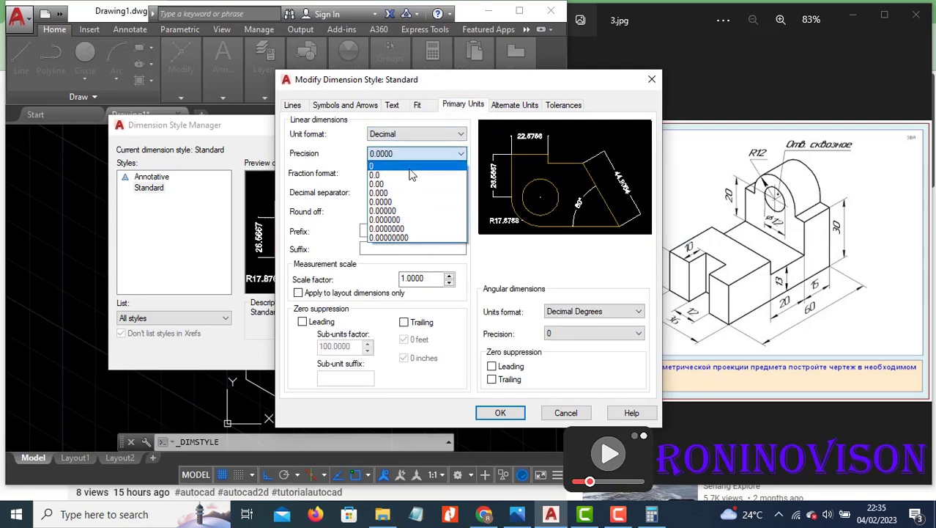
left_click(411, 167)
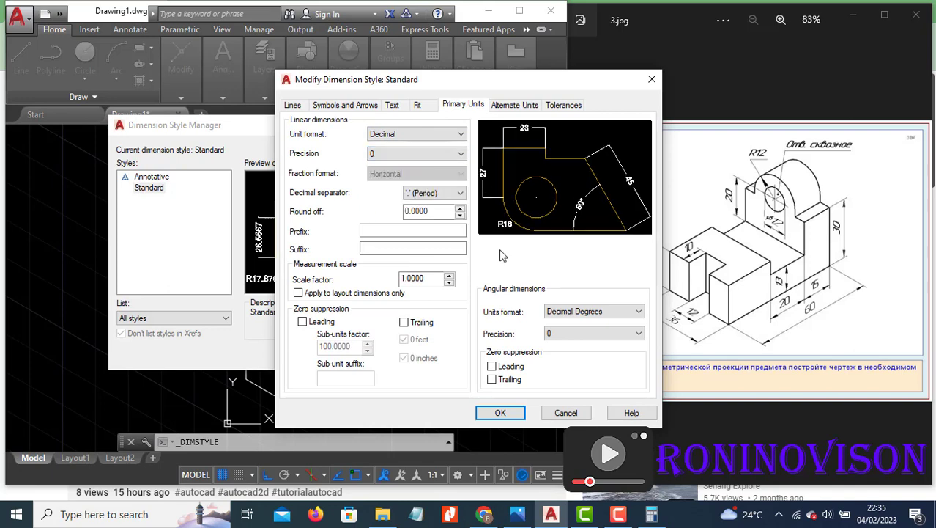
left_click(500, 413)
left_click(371, 355)
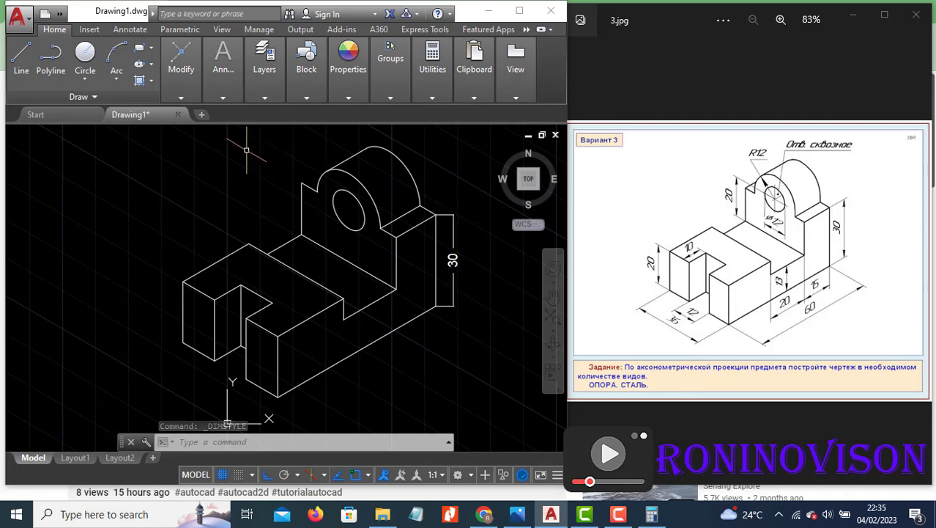
- Set the Standard dimension style's arrow size, center mark size and dimension break size to 2
left_click(226, 96)
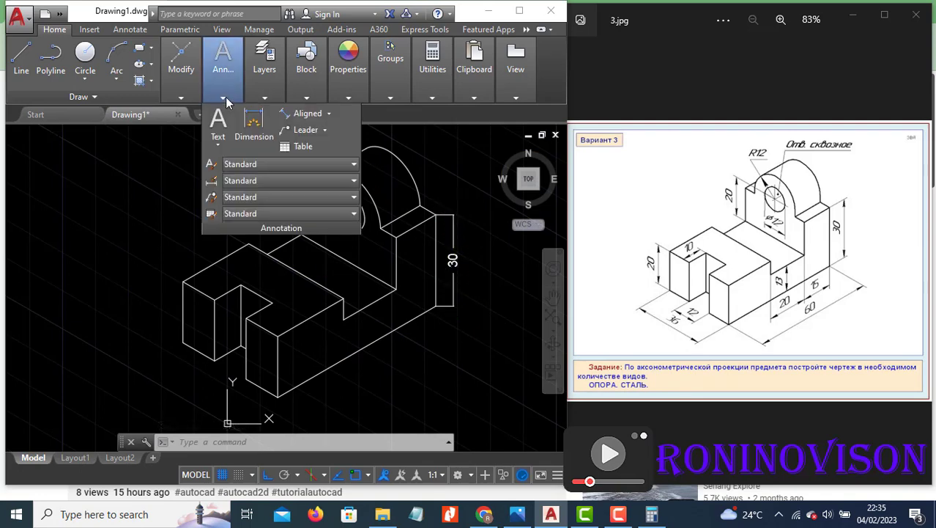
left_click(308, 180)
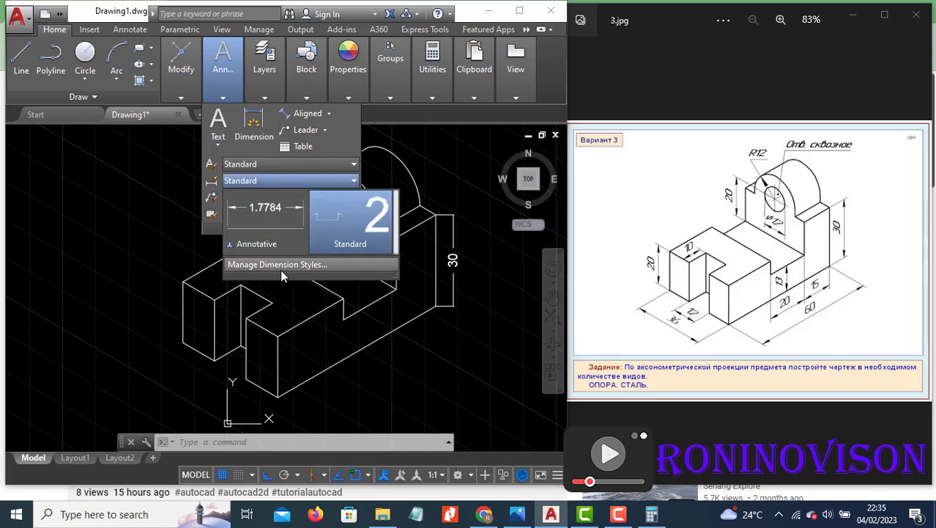
left_click(280, 266)
left_click(443, 224)
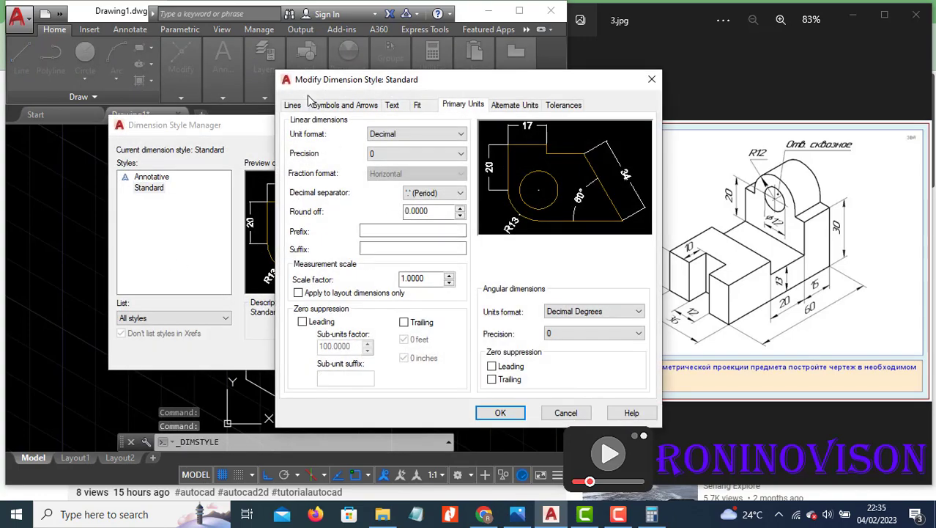
left_click(350, 105)
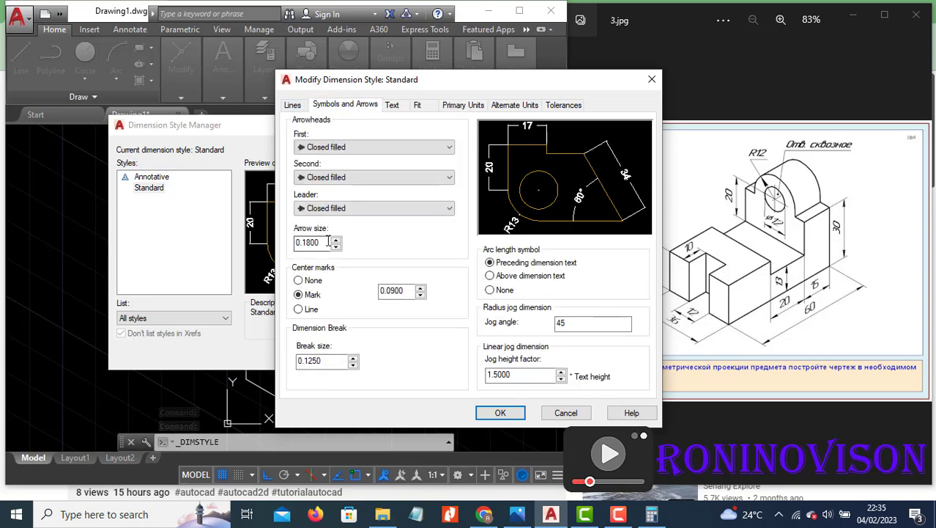
double_click(414, 291)
type("2")
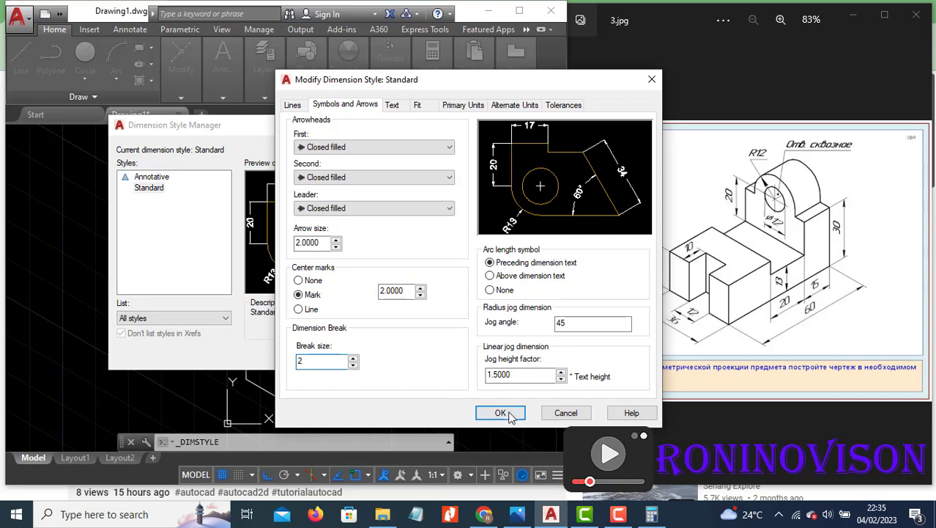
left_click(511, 415)
left_click(370, 355)
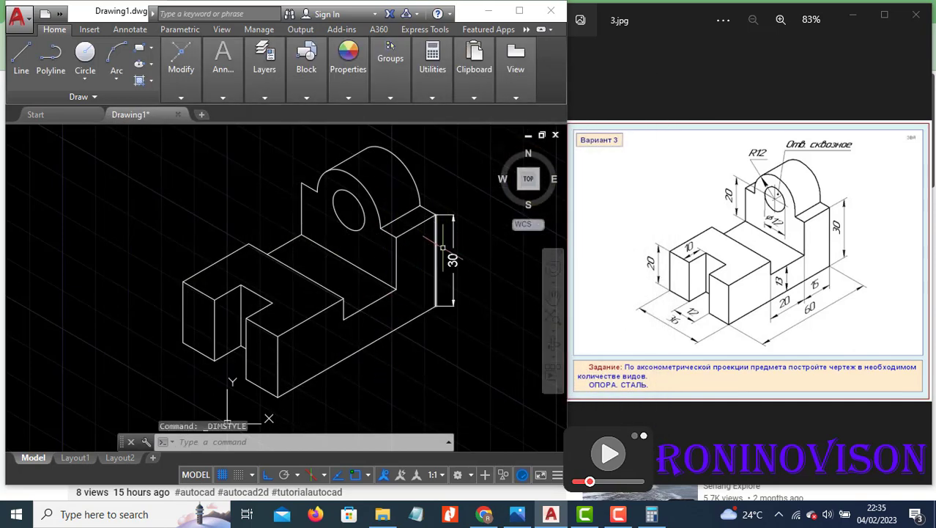
- Set the Standard dimension style's vertical text placement to Above
left_click(224, 95)
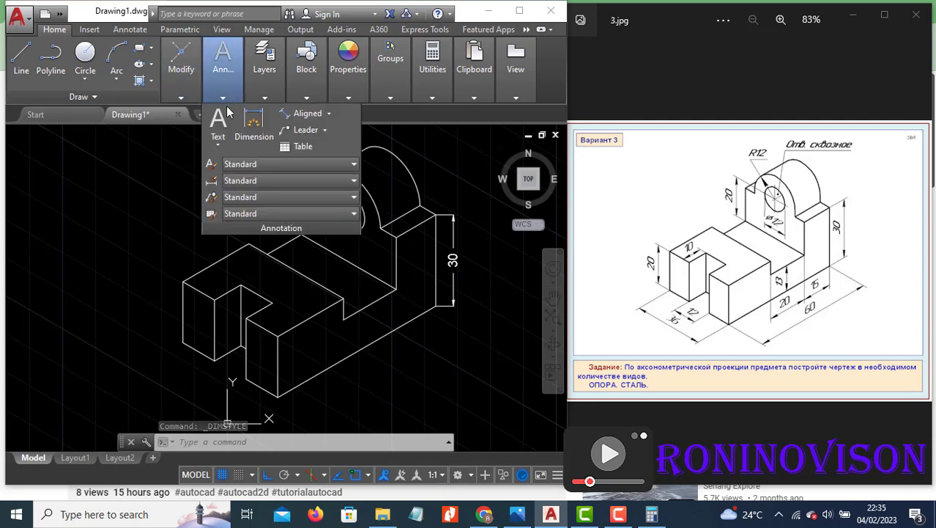
left_click(266, 181)
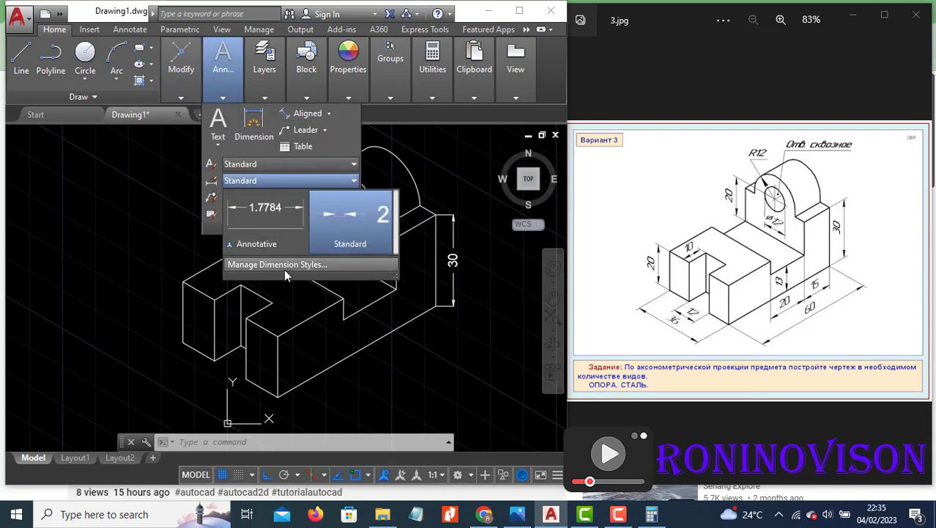
left_click(284, 265)
left_click(437, 224)
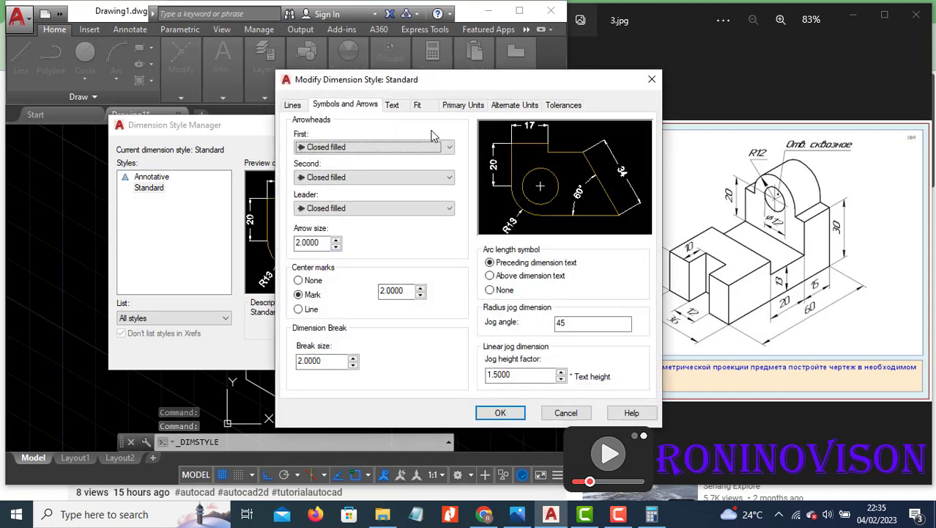
left_click(390, 105)
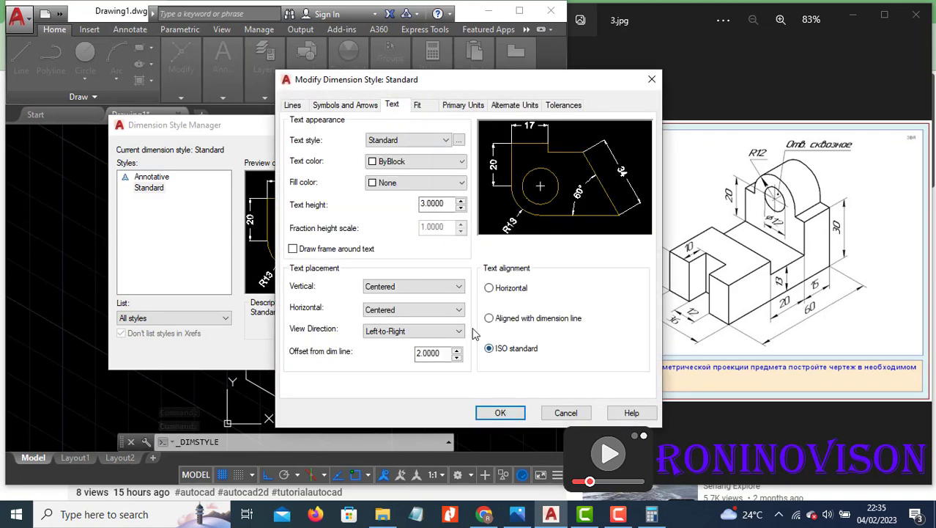
left_click(439, 287)
left_click(411, 299)
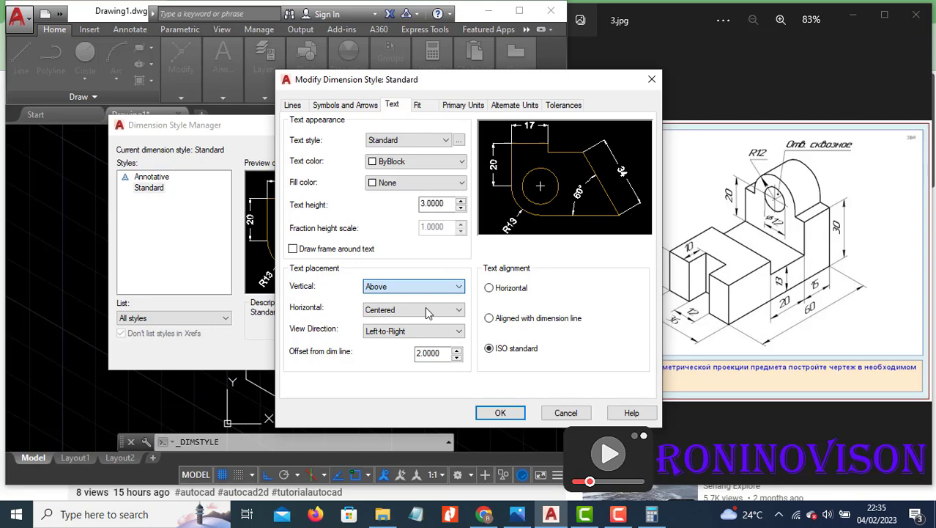
left_click(509, 415)
left_click(374, 354)
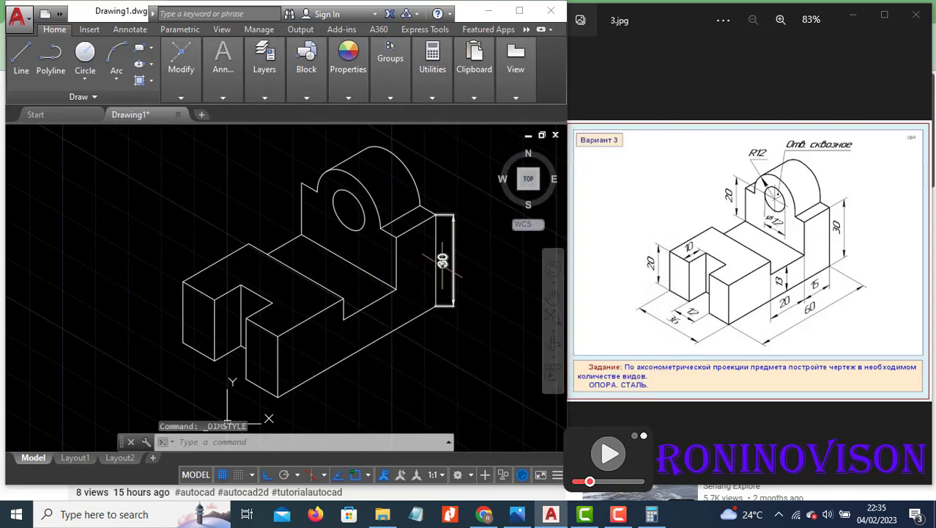
- Reduce the Standard dimension style's text offset from the dimension line
left_click(222, 97)
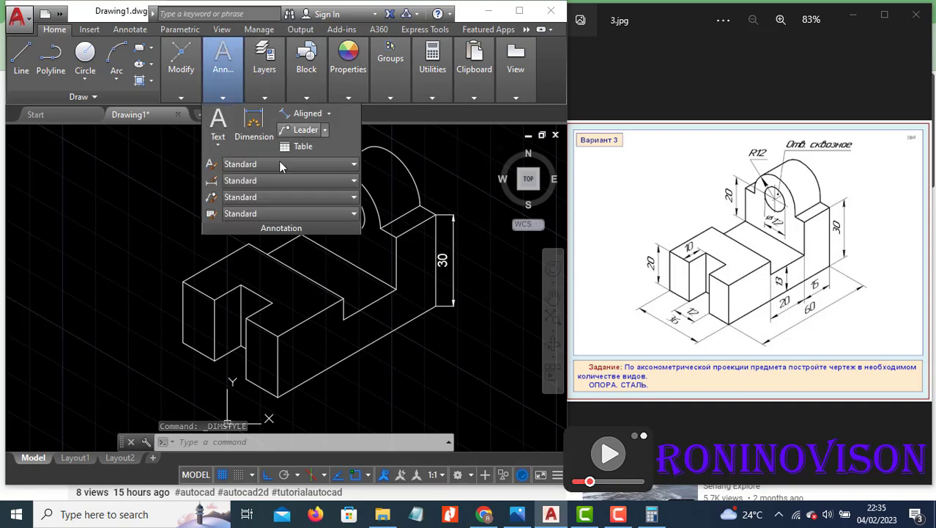
left_click(273, 180)
left_click(277, 264)
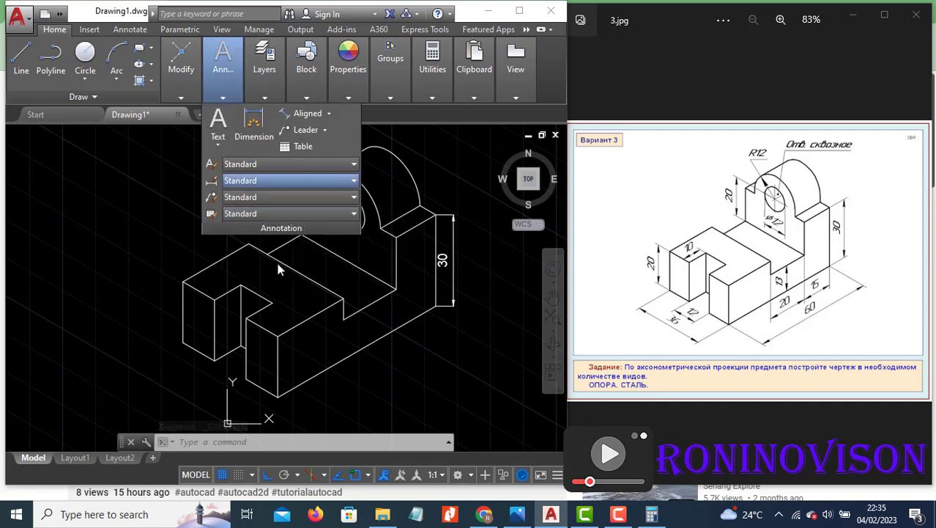
left_click(427, 229)
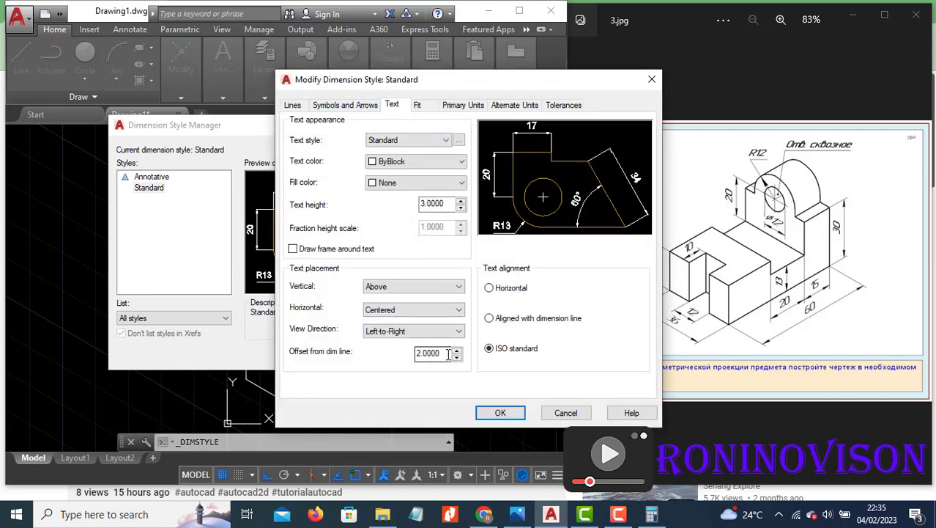
left_click(501, 413)
left_click(370, 354)
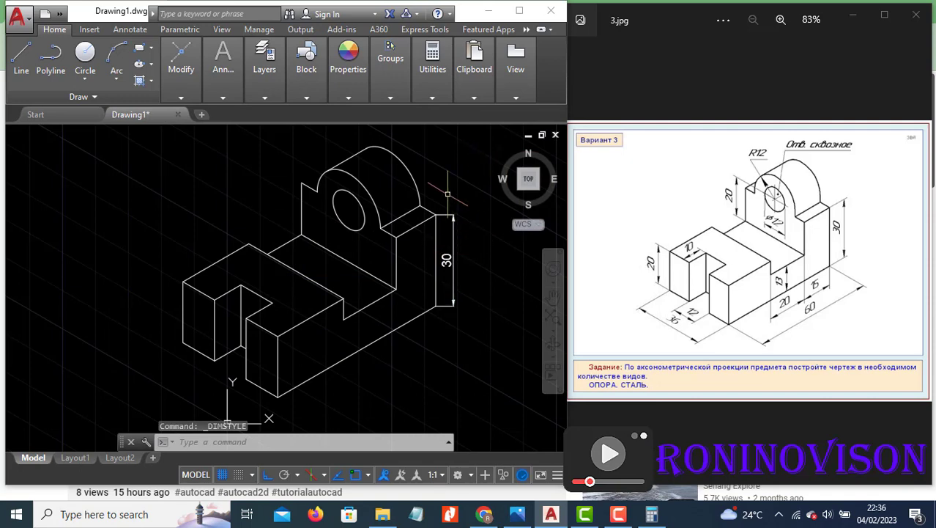
- Add an aligned dimension for the upright's thickness along its top shoulder edge, placed below the part's rear corner
left_click(231, 95)
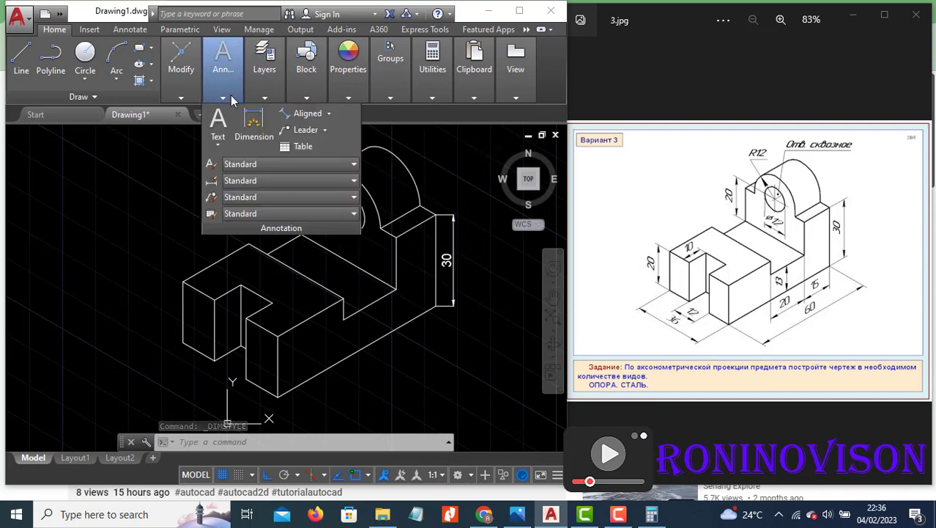
left_click(304, 113)
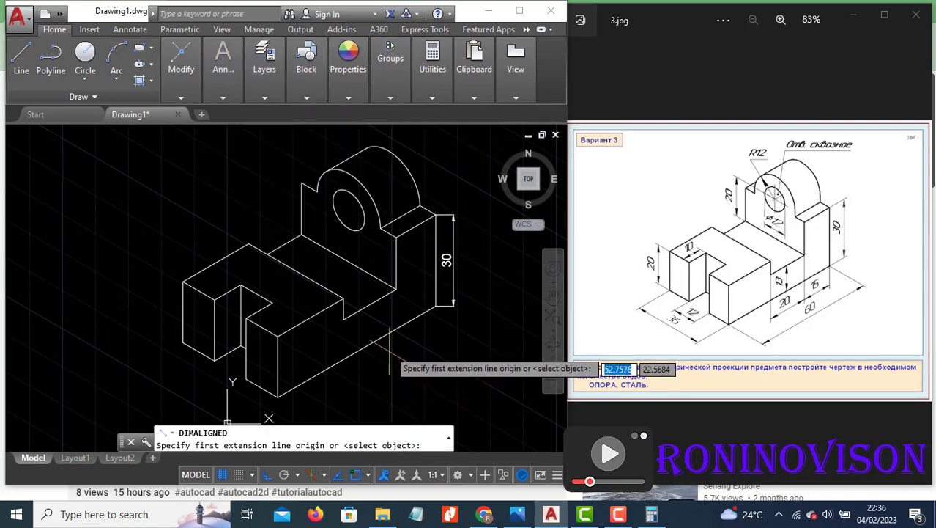
left_click(397, 235)
left_click(437, 217)
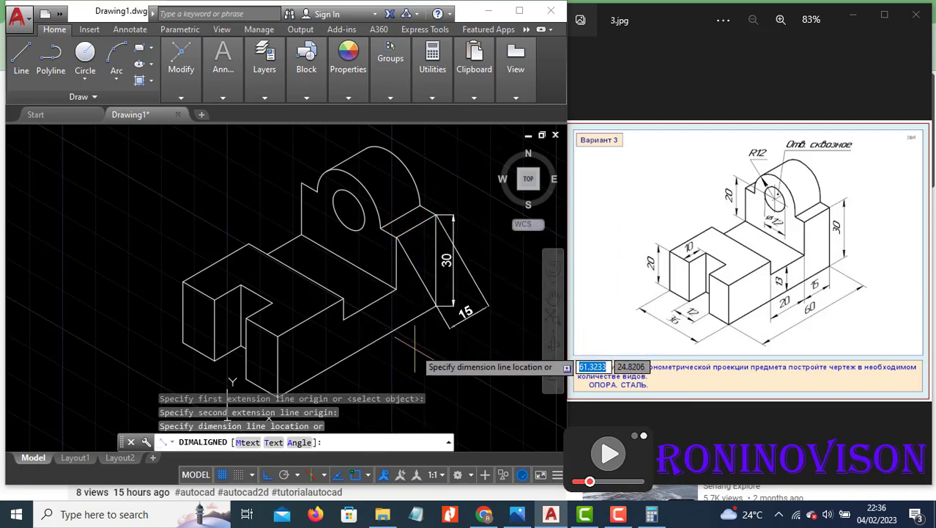
left_click(431, 352)
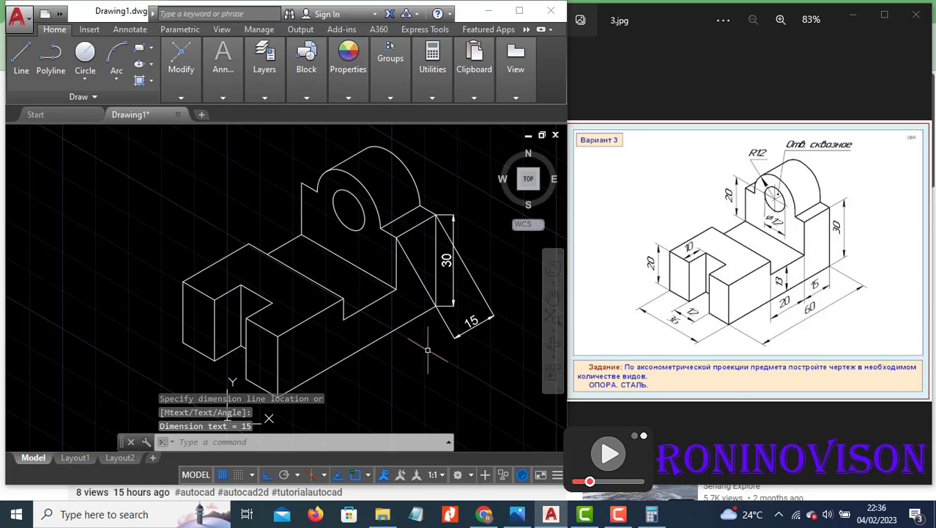
- Add aligned dimensions for the length of the recess floor before the upright and the base's full bottom edge, placing the overall one further out
key("Return")
left_click(344, 318)
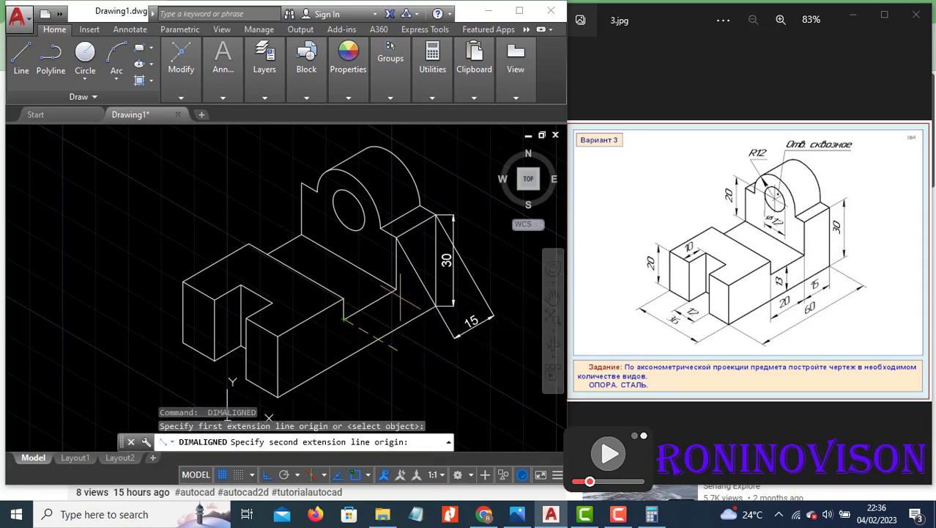
left_click(398, 290)
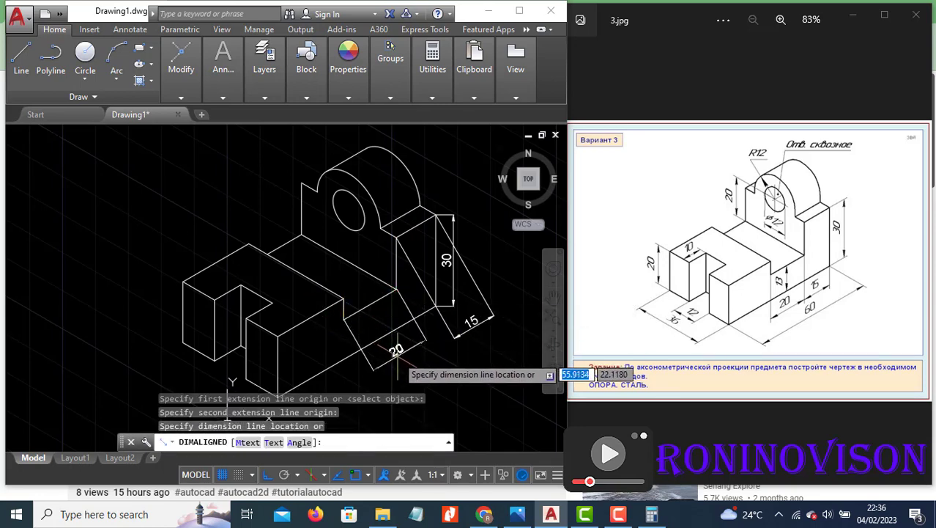
left_click(399, 367)
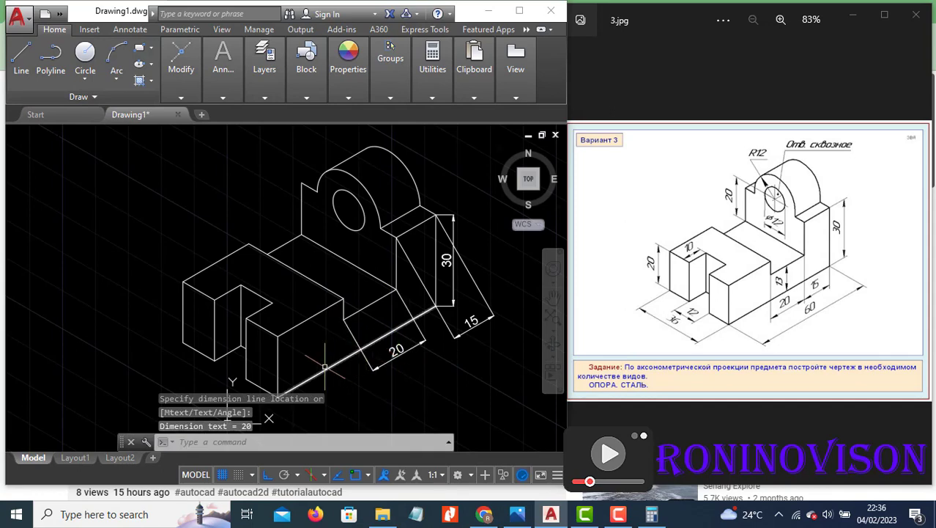
key("Return")
left_click(277, 396)
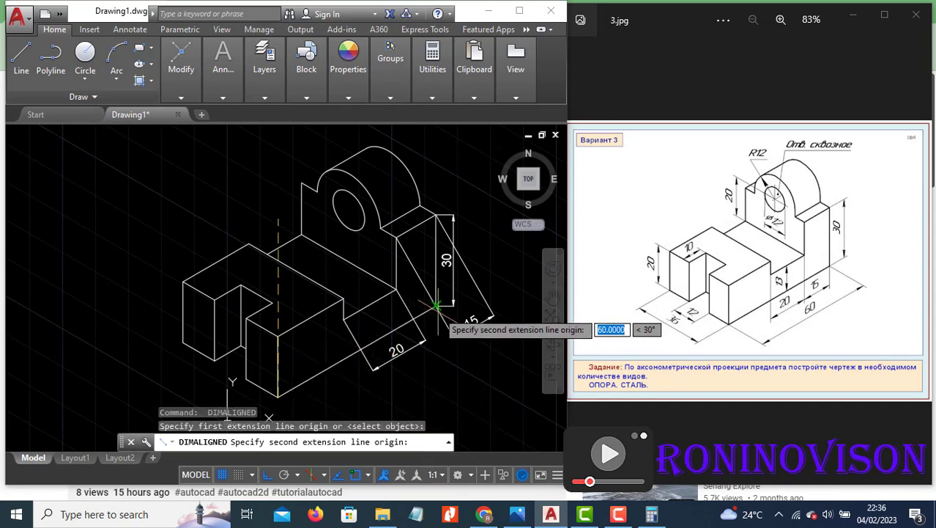
left_click(436, 308)
left_click(449, 366)
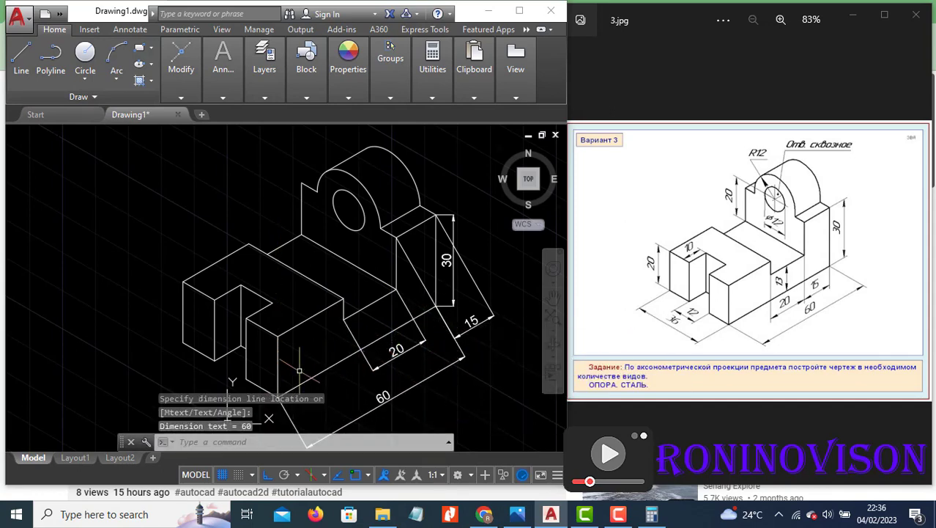
- Add aligned dimensions below the front face for the slot's width and the base's overall width, with the overall one outside
key("Return")
left_click(214, 359)
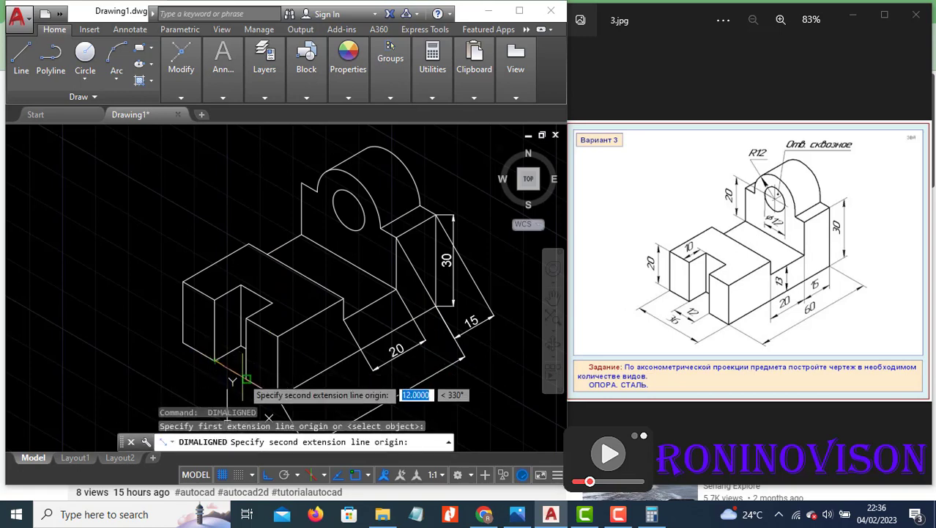
left_click(245, 377)
left_click(211, 385)
key("Return")
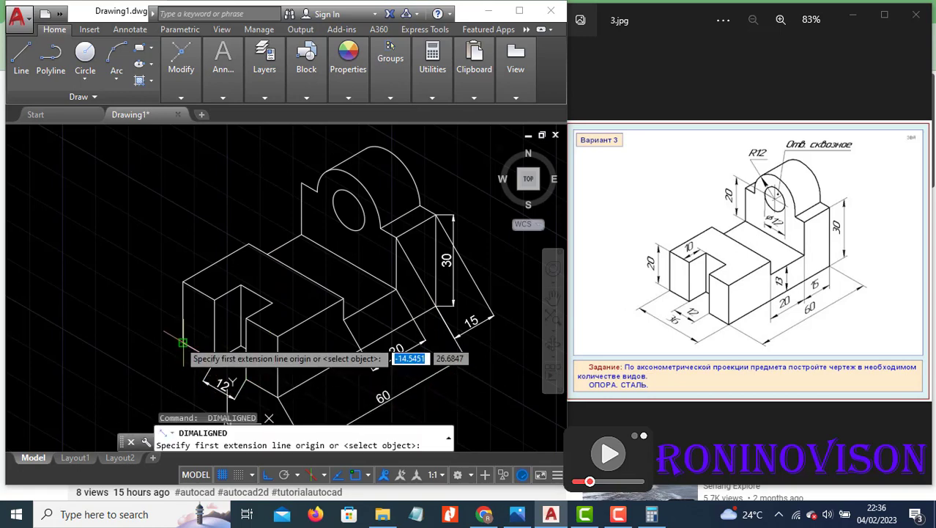
left_click(184, 341)
left_click(214, 359)
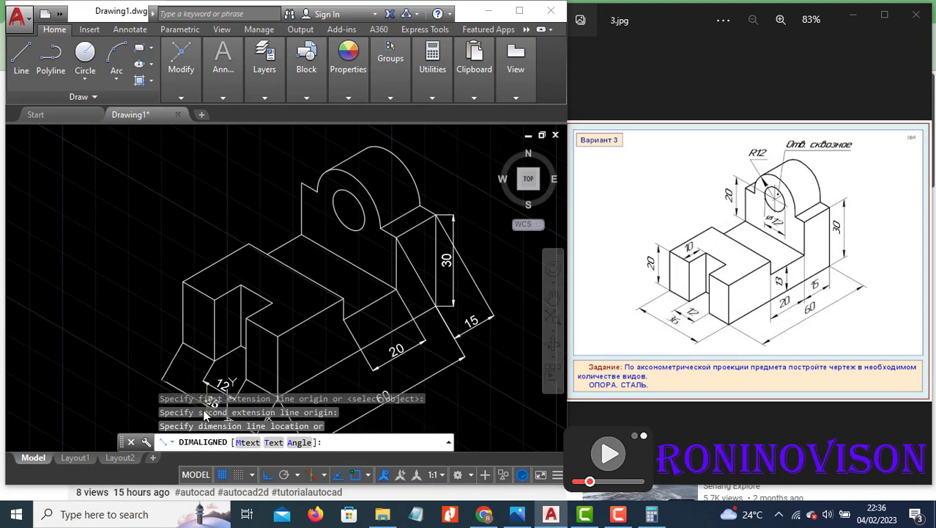
scroll(351, 268, "down", 2)
scroll(293, 323, "up", 2)
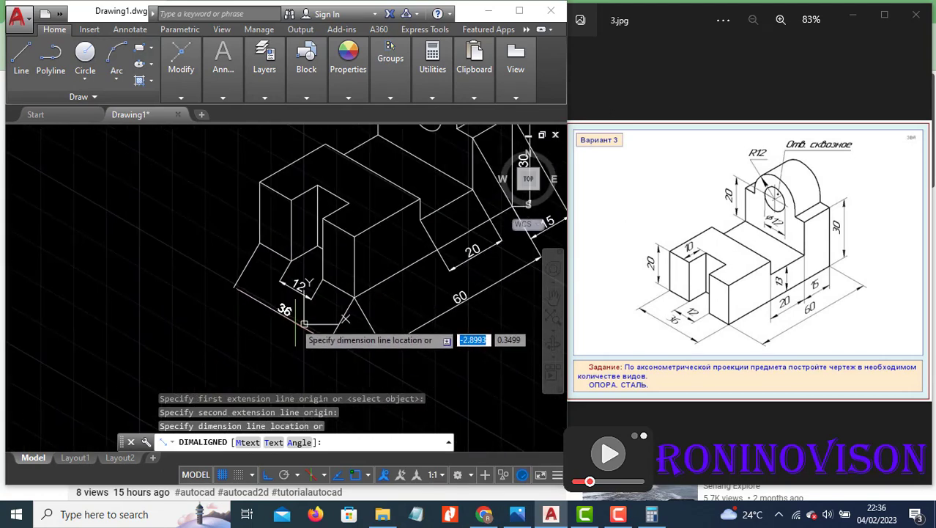
left_click(305, 323)
- Add aligned dimensions for the base's outer front vertical edge, outside the part, and the slot's depth, on the top face
scroll(271, 373, "down", 2)
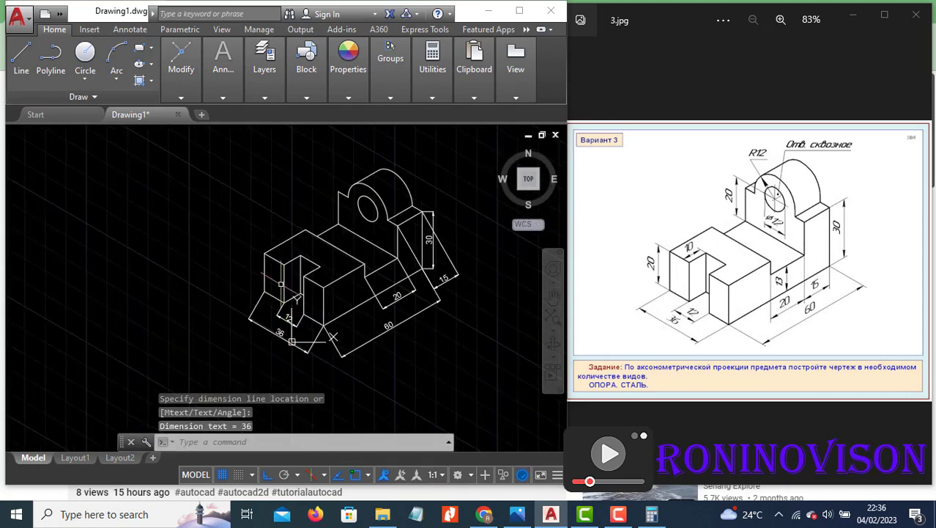
scroll(280, 283, "up", 2)
key("Return")
left_click(252, 294)
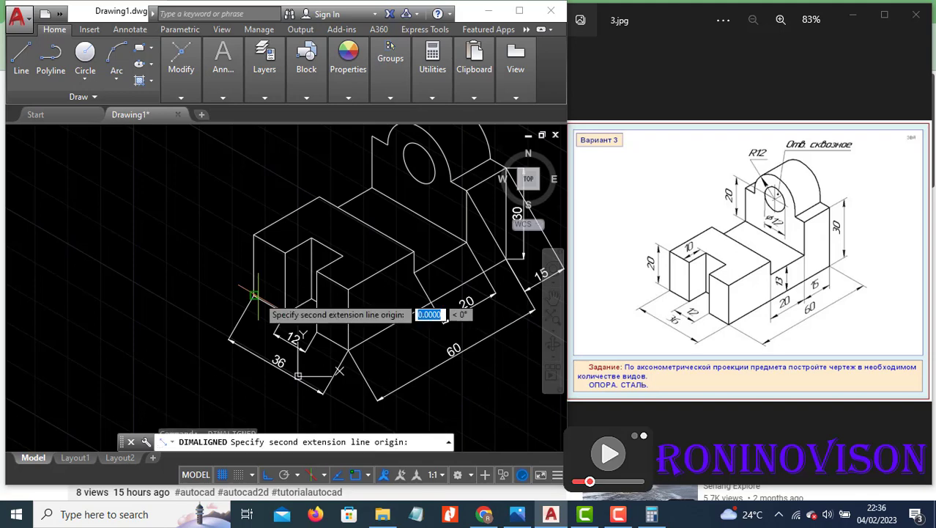
left_click(252, 234)
left_click(223, 264)
key("Return")
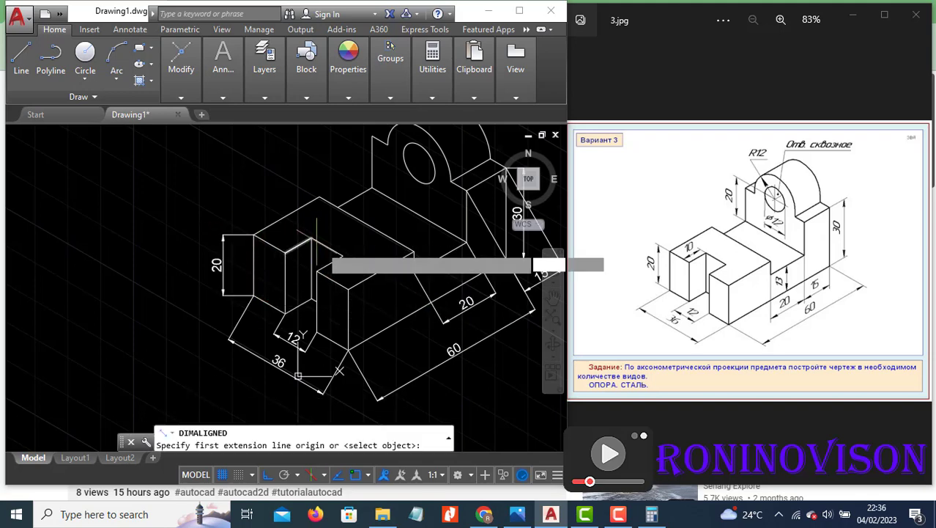
left_click(286, 253)
left_click(313, 239)
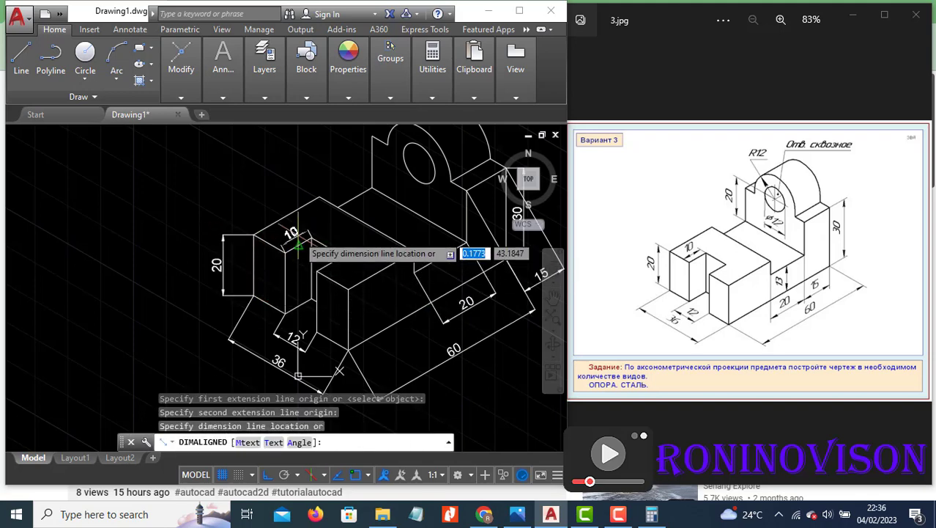
left_click(290, 228)
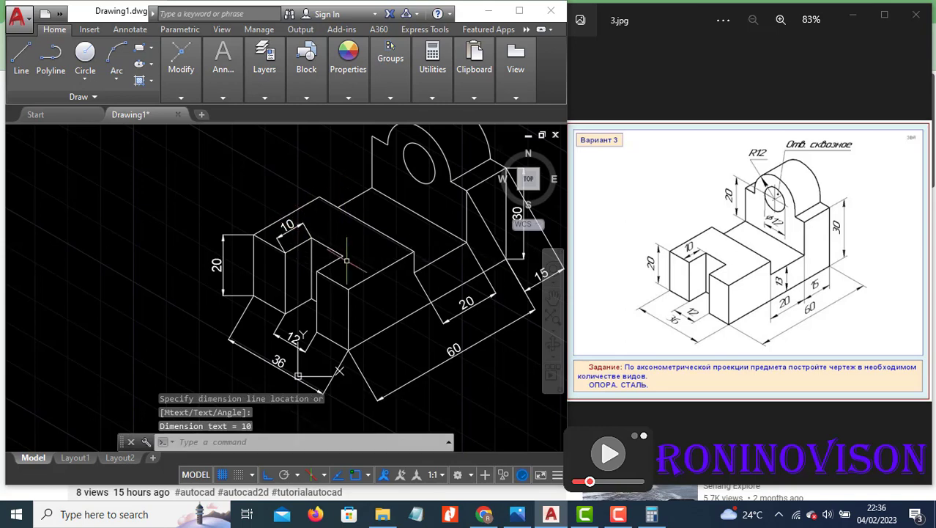
scroll(333, 311, "down", 2)
key("Return")
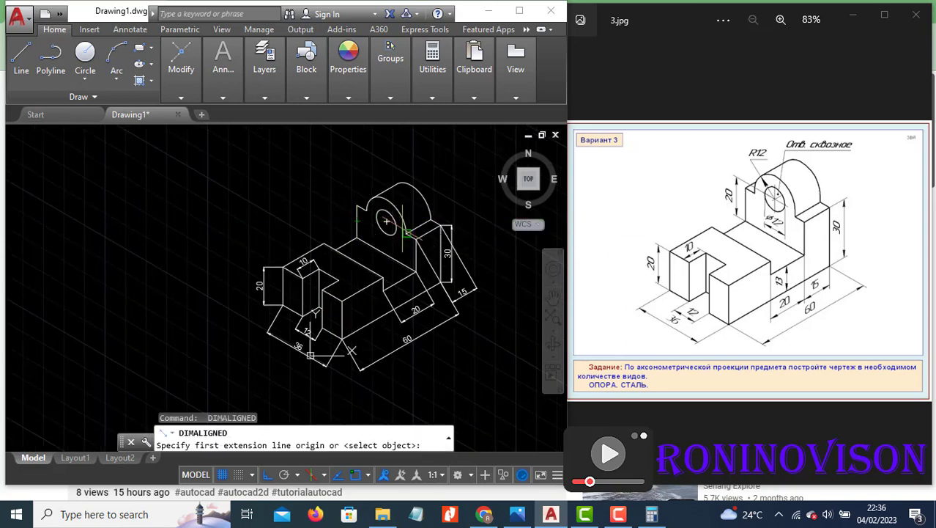
left_click(386, 219)
left_click(375, 244)
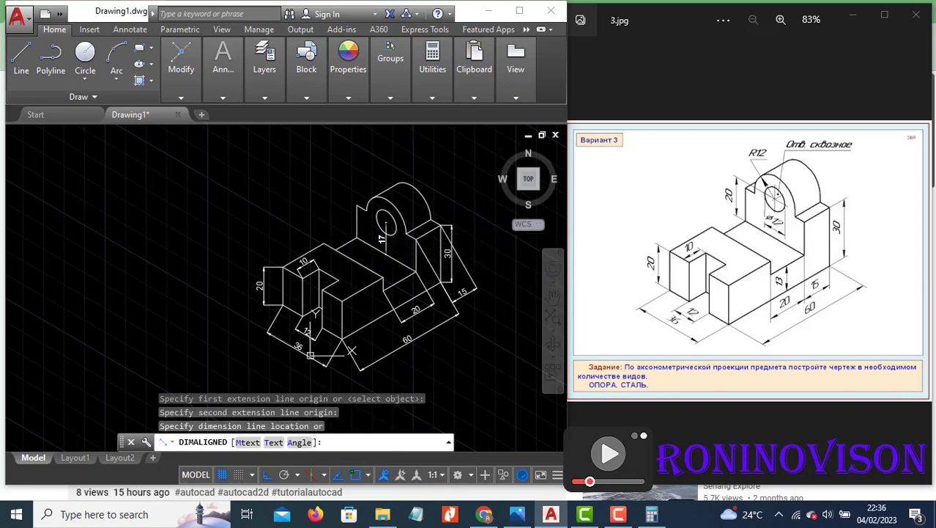
key("Escape")
key("Return")
left_click(357, 209)
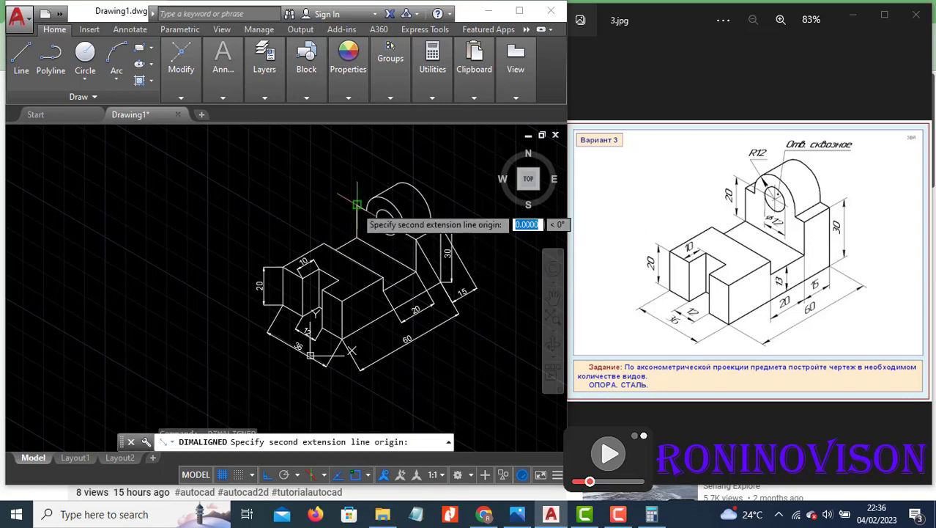
left_click(357, 238)
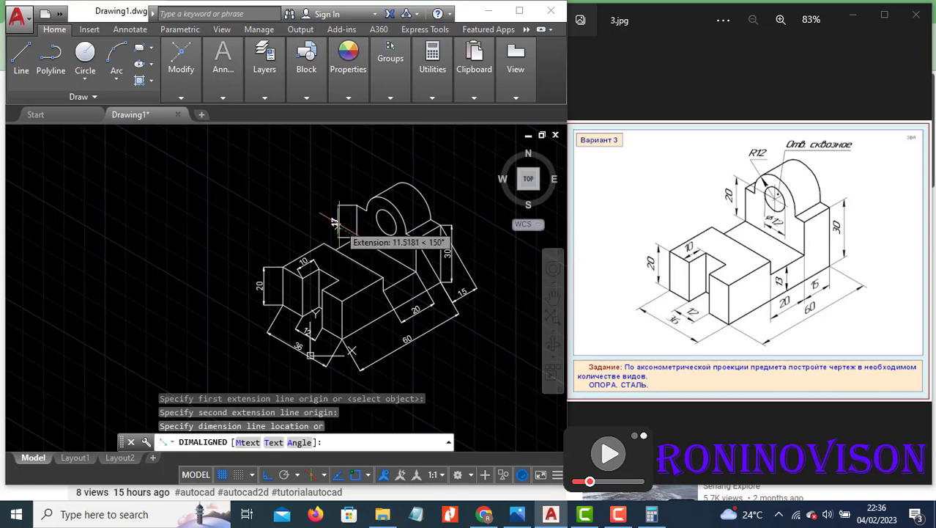
key("Escape")
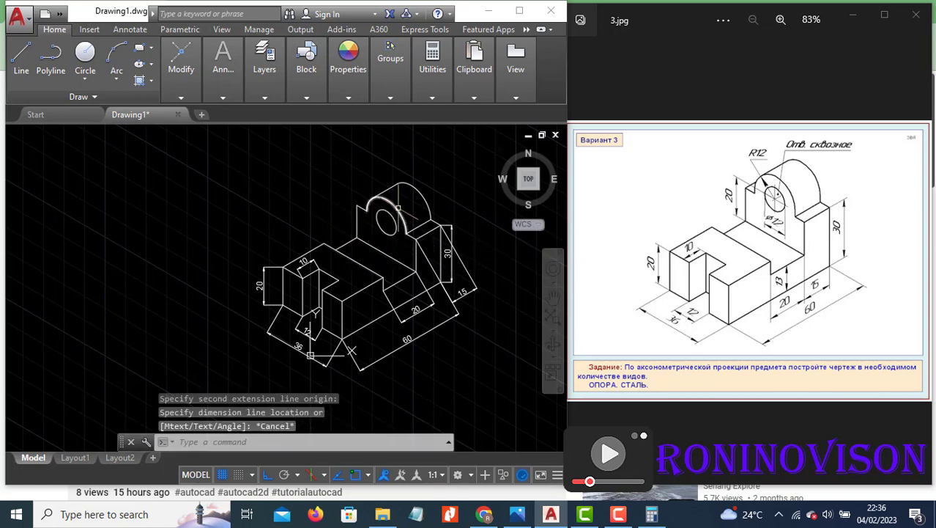
- Add an aligned dimension for the vertical distance from the hole centre to the upright's base edge, placed outside the upright's far side
scroll(368, 226, "up", 2)
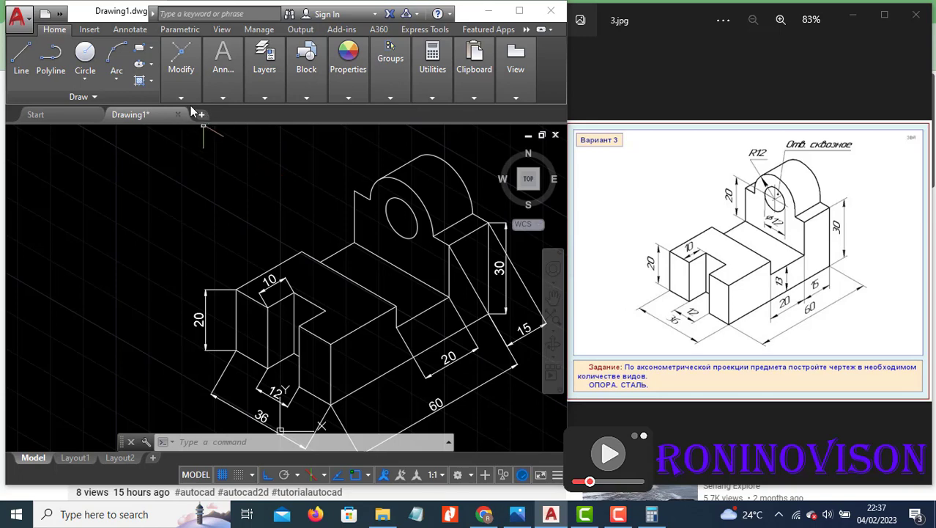
left_click(221, 96)
left_click(308, 113)
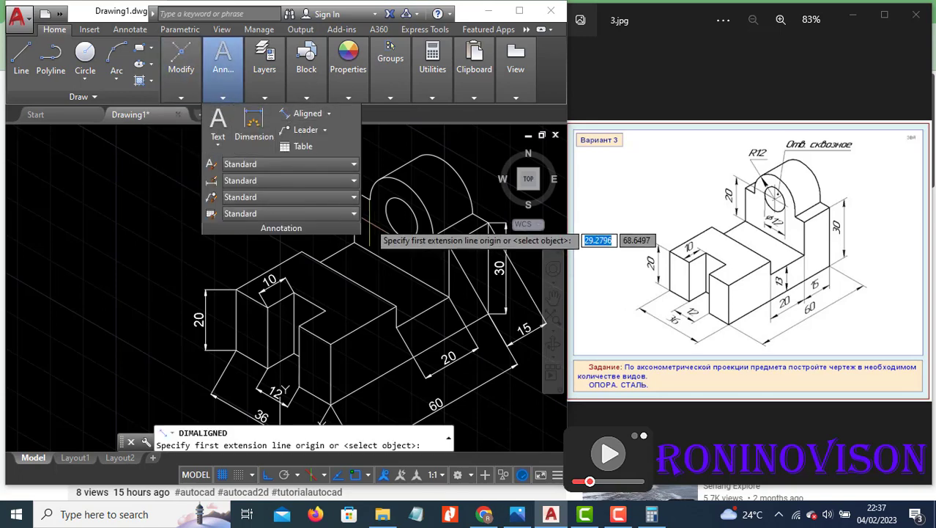
left_click(402, 218)
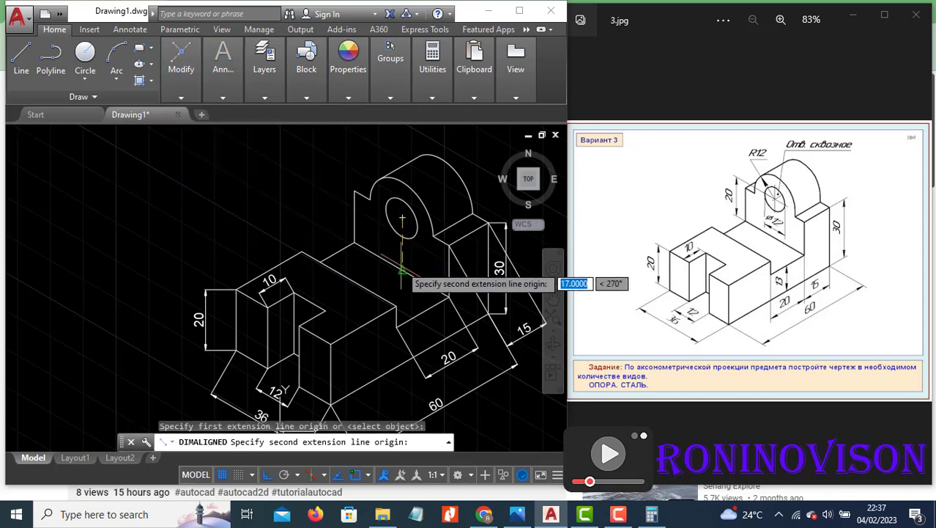
left_click(403, 270)
left_click(320, 216)
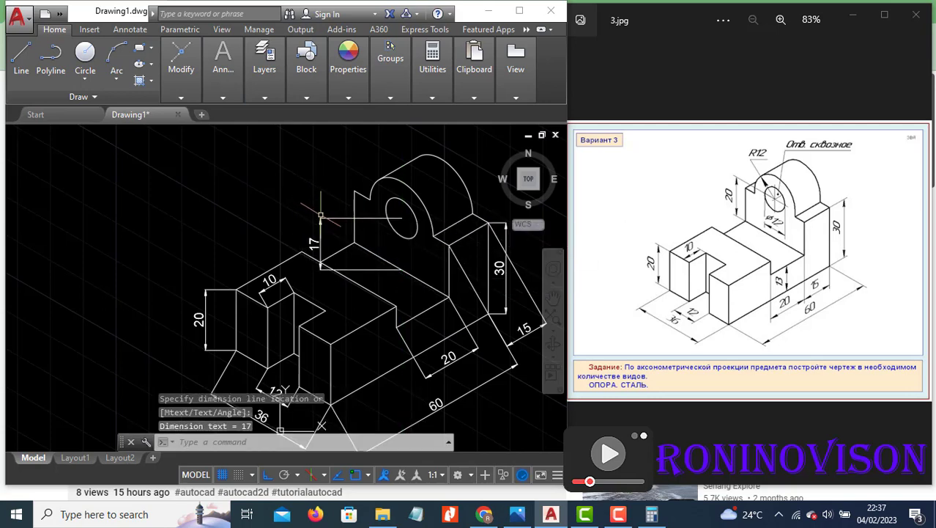
- Oblique the upright's thickness dimension with DIMEDIT so its extension lines run vertical, following the upright's rear vertical edge
scroll(249, 237, "up", 2)
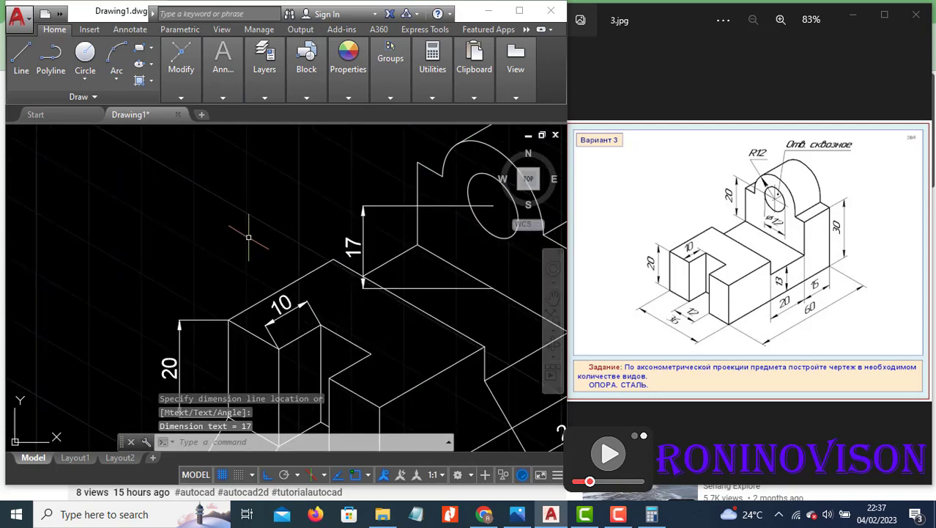
scroll(236, 249, "down", 3)
scroll(236, 249, "up", 1)
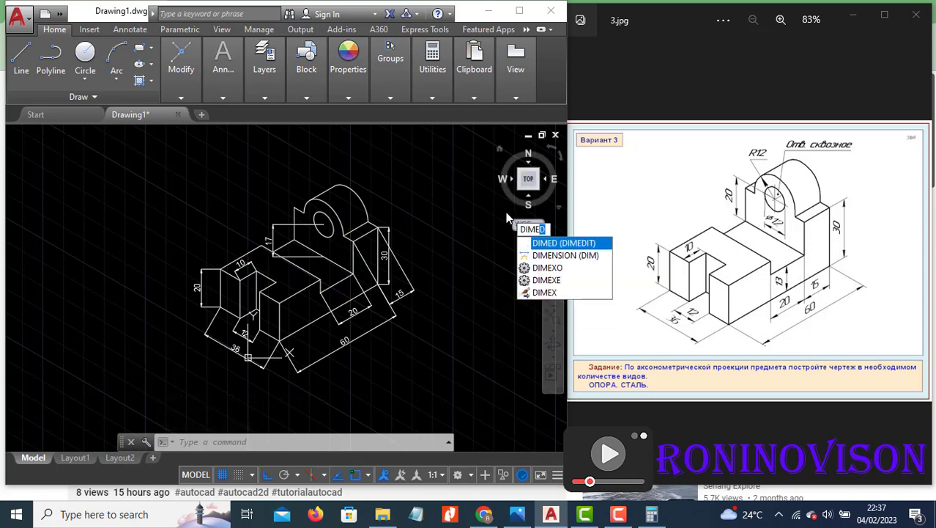
type("D")
key("Return")
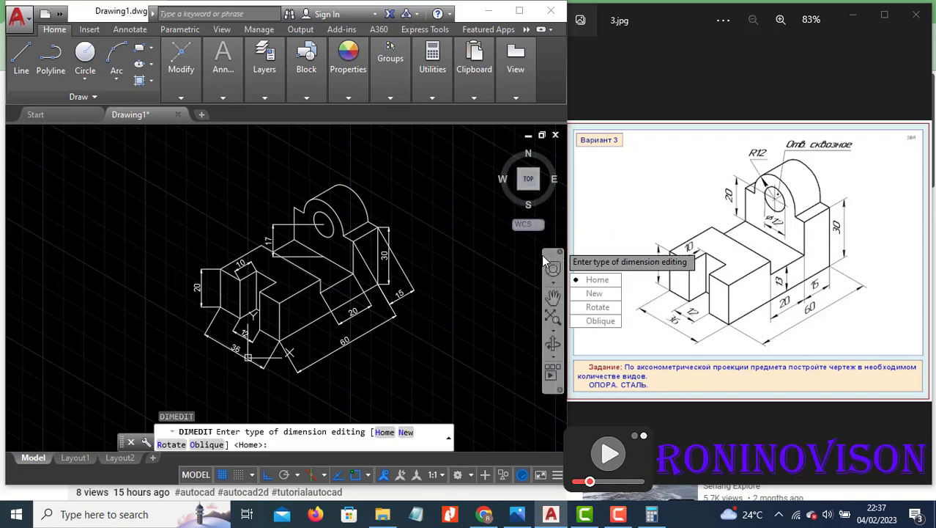
left_click(602, 321)
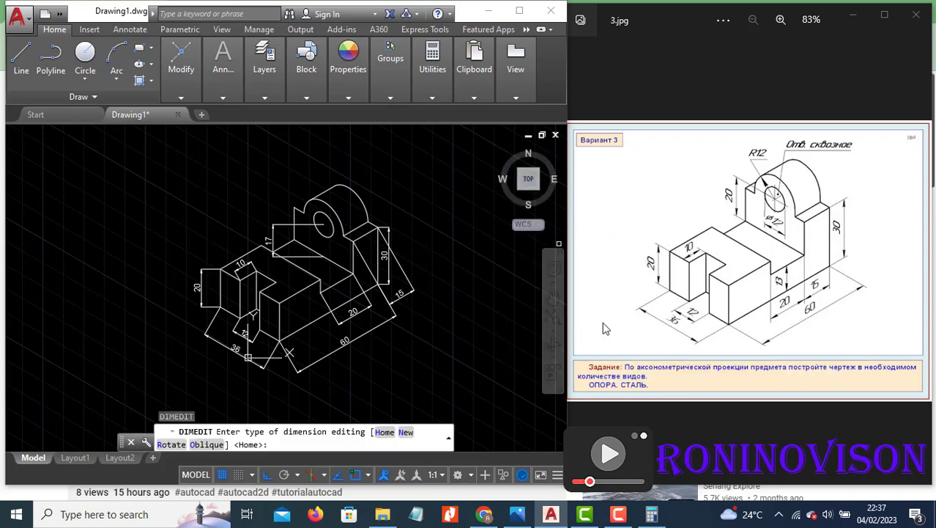
scroll(379, 251, "up", 2)
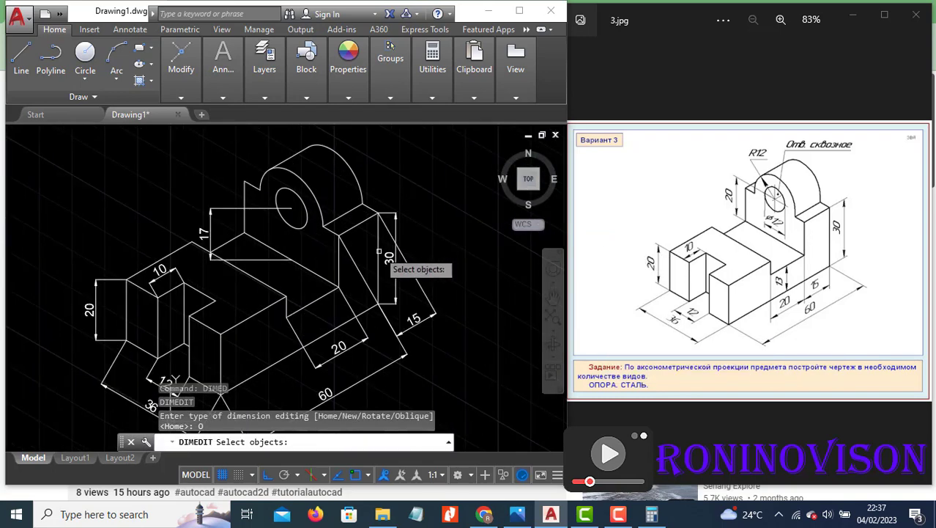
left_click(424, 290)
key("Return")
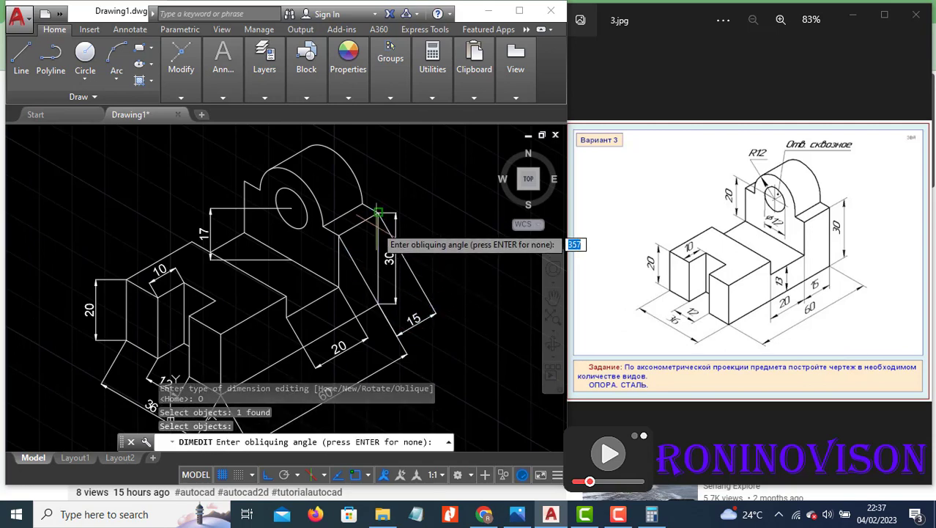
left_click(379, 213)
left_click(379, 304)
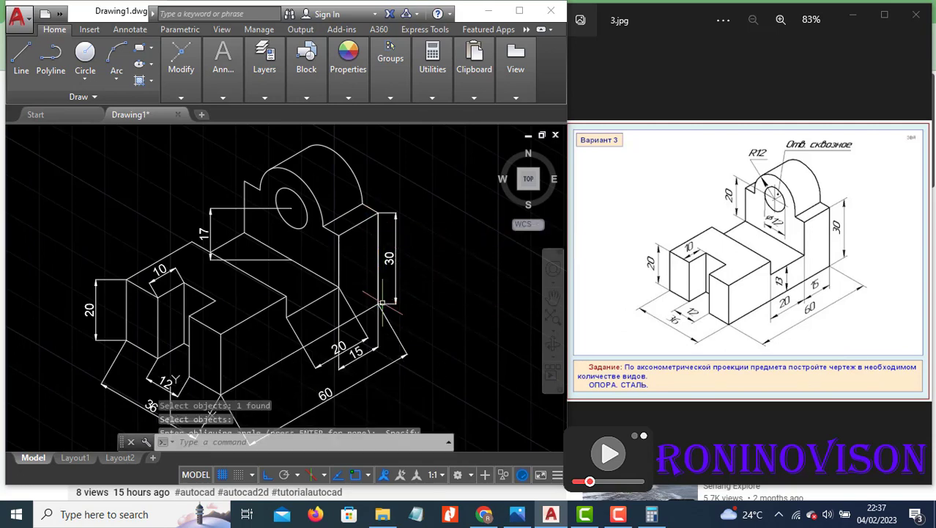
- Oblique the recess floor's length dimension to vertical, taking the direction from the upright's front vertical edge
left_click(329, 346)
key("Return")
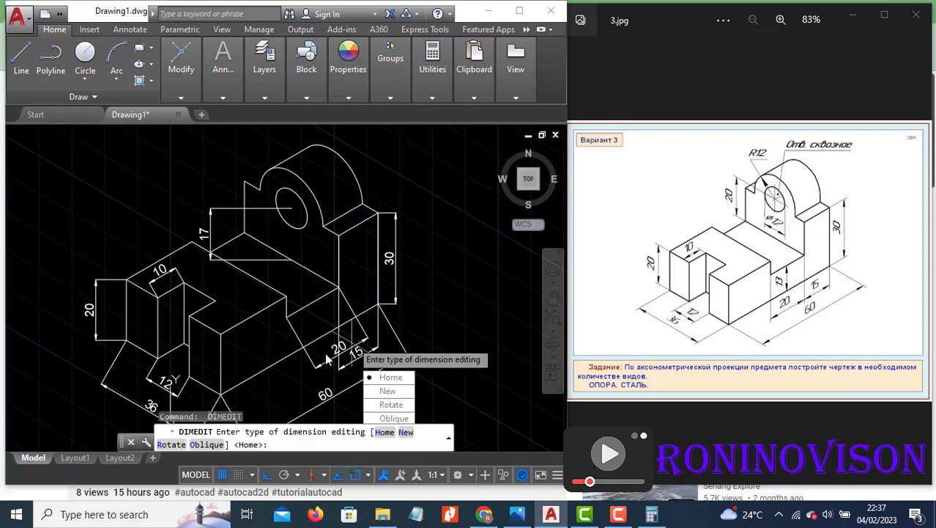
left_click(381, 419)
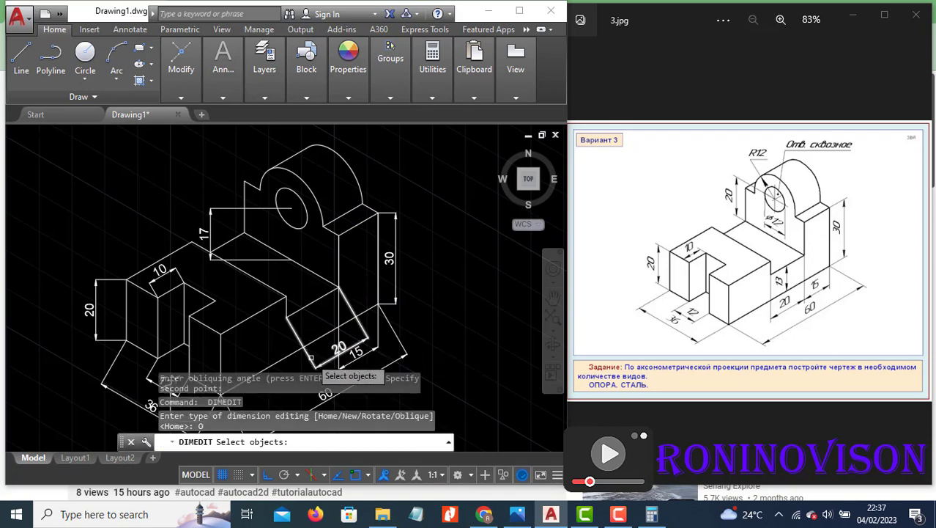
left_click(311, 357)
key("Return")
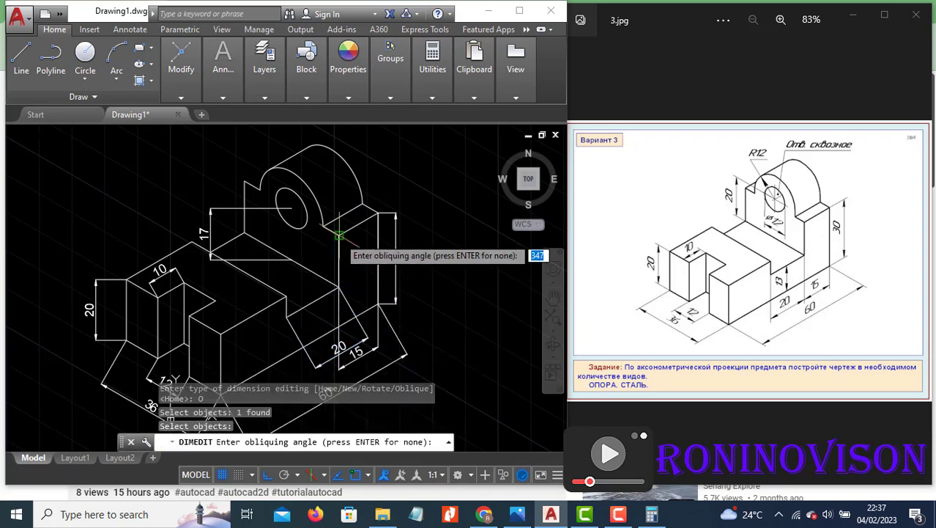
left_click(339, 236)
left_click(339, 288)
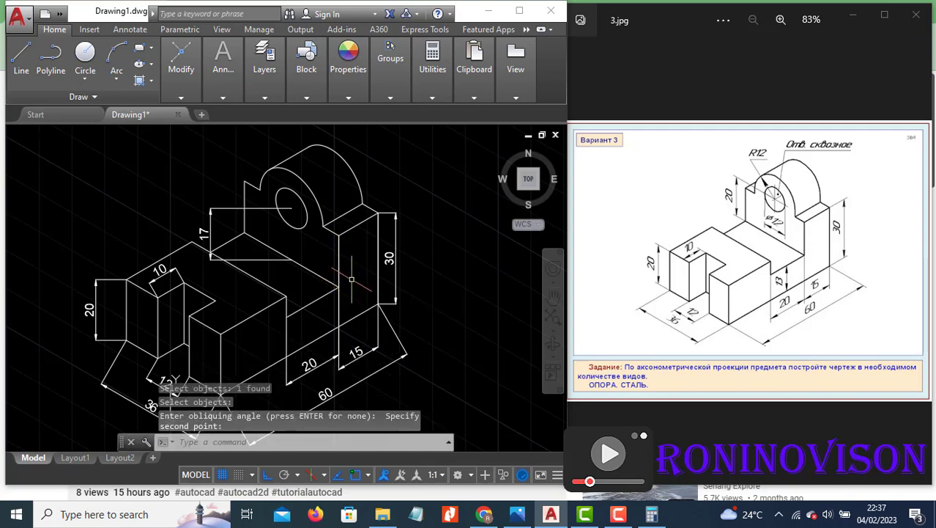
- Oblique the upright's overall height dimension so its extension lines run parallel to the top shoulder edge
key("Return")
left_click(441, 348)
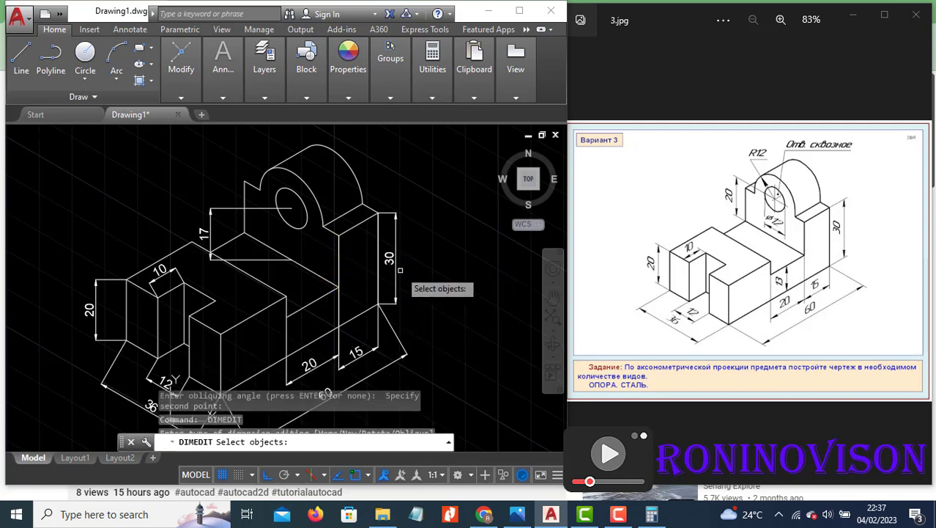
left_click(396, 272)
key("Return")
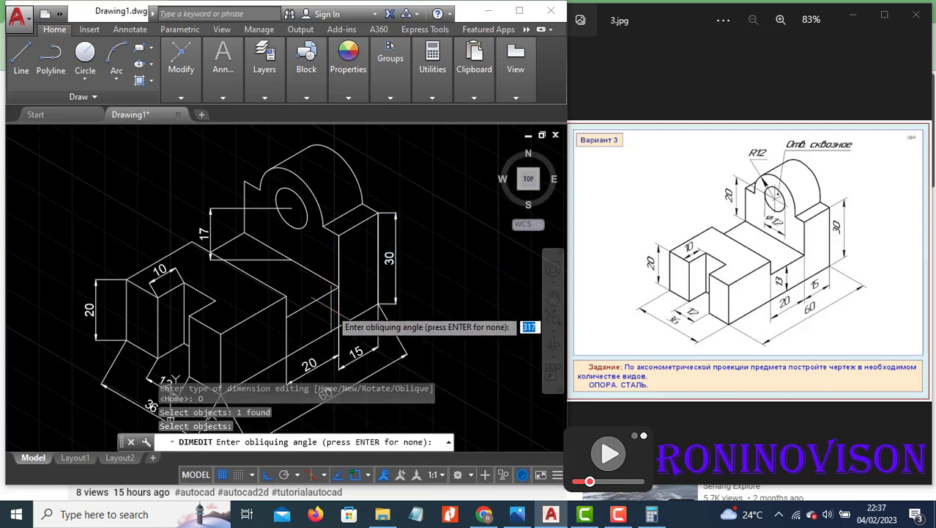
left_click(366, 220)
left_click(375, 213)
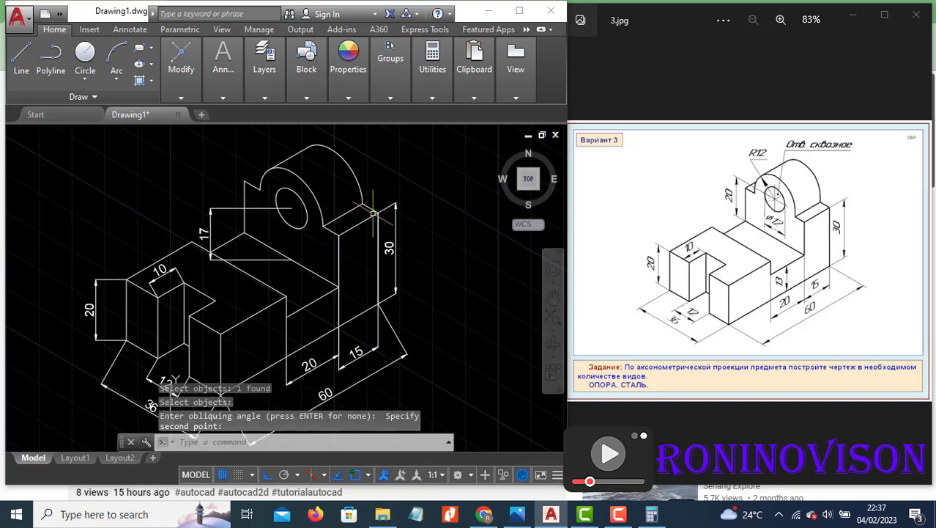
- Oblique the base's overall length dimension so its extension lines run vertical below the bottom edge
scroll(409, 172, "down", 2)
scroll(337, 317, "up", 2)
key("Return")
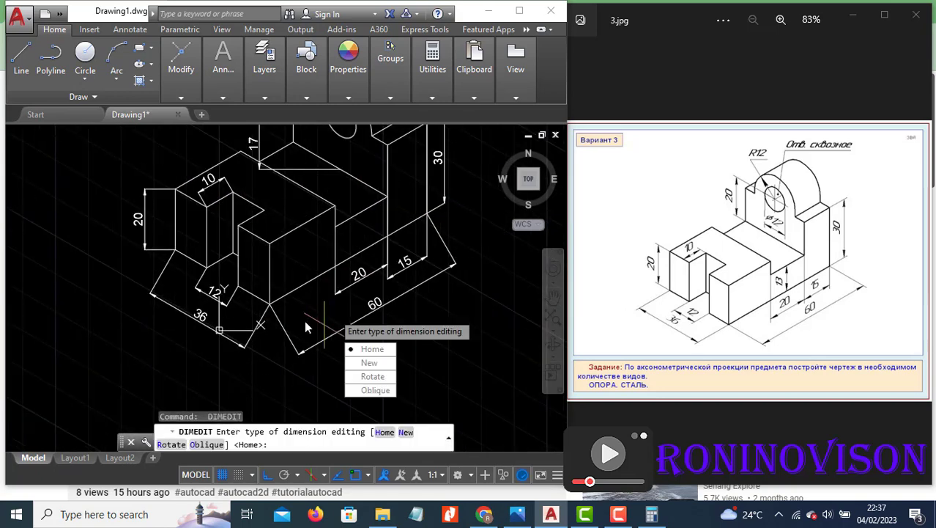
left_click(375, 390)
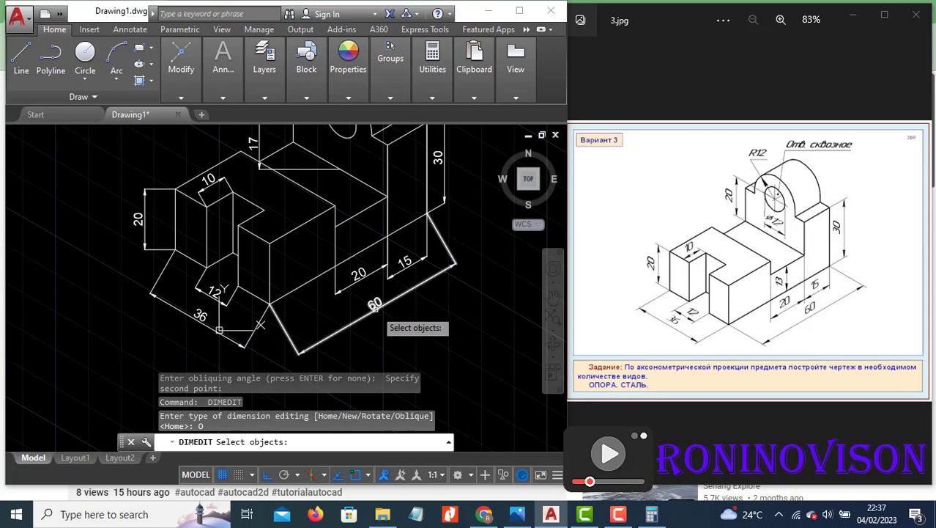
left_click(373, 310)
key("Return")
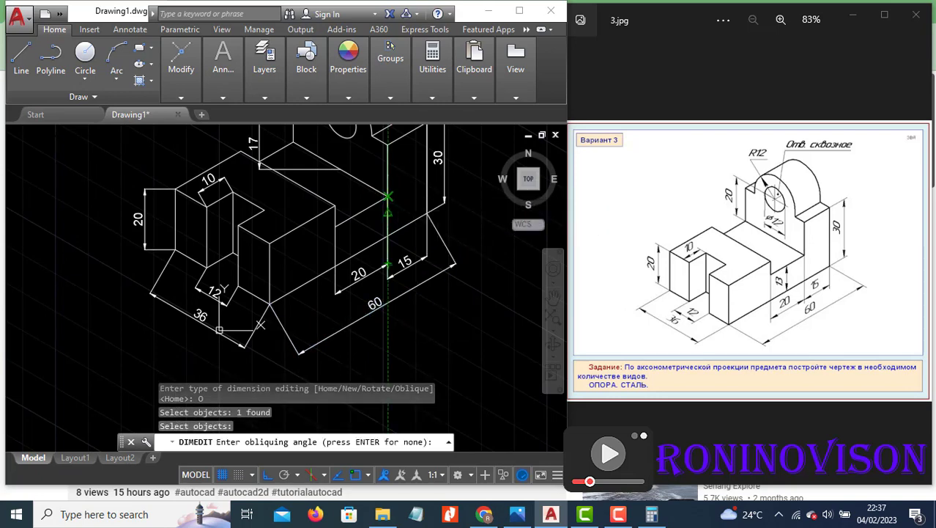
left_click(388, 265)
left_click(388, 240)
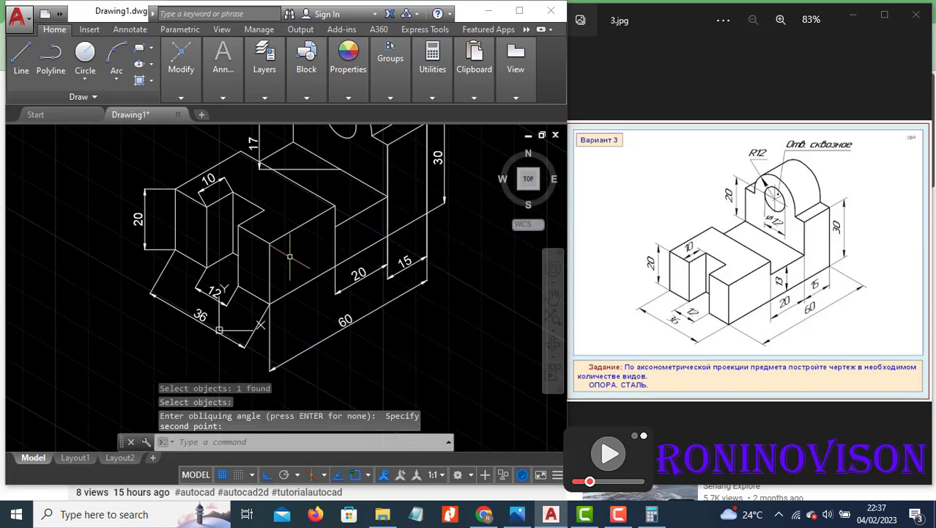
- Oblique the slot's width dimension to vertical, taking the direction from the slot's vertical edge
left_click(253, 313)
key("Return")
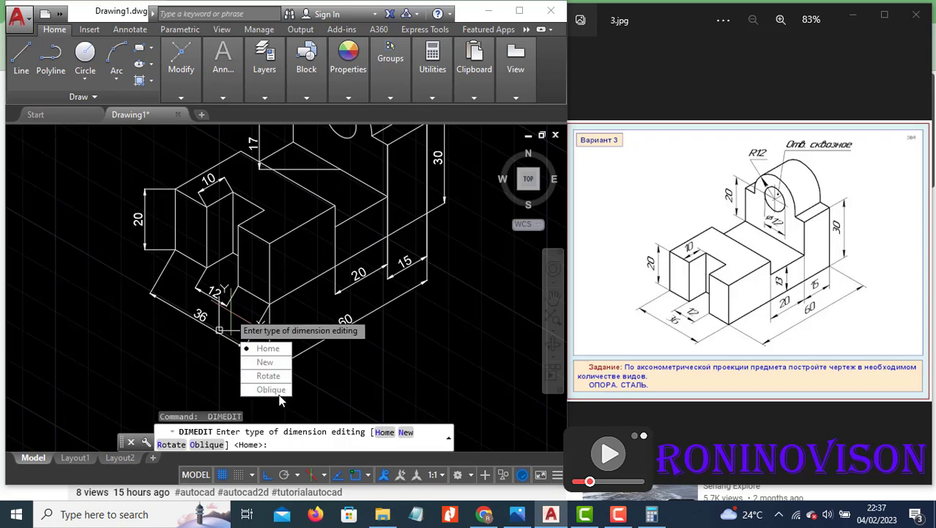
left_click(275, 391)
left_click(222, 296)
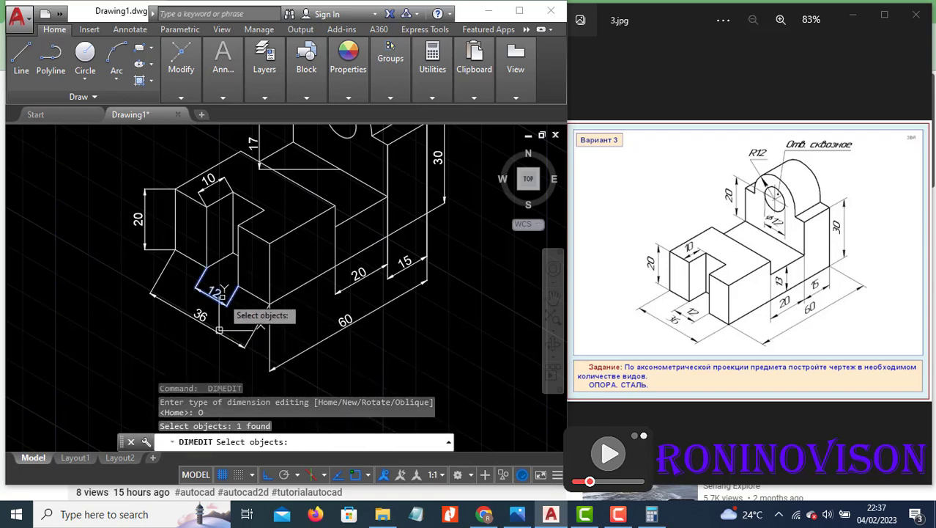
key("Return")
left_click(238, 286)
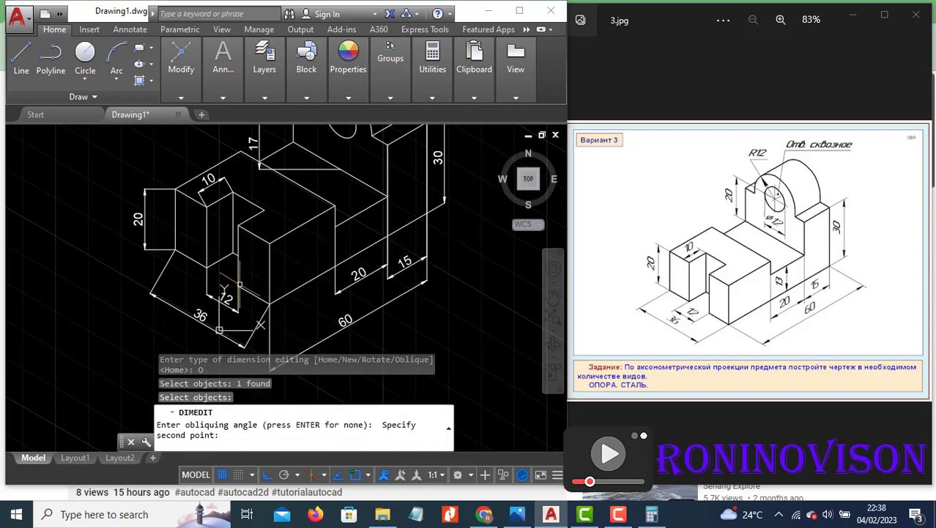
- Oblique the base's overall width dimension to vertical, taking the direction from the front corner's vertical edge
left_click(260, 324)
key("Return")
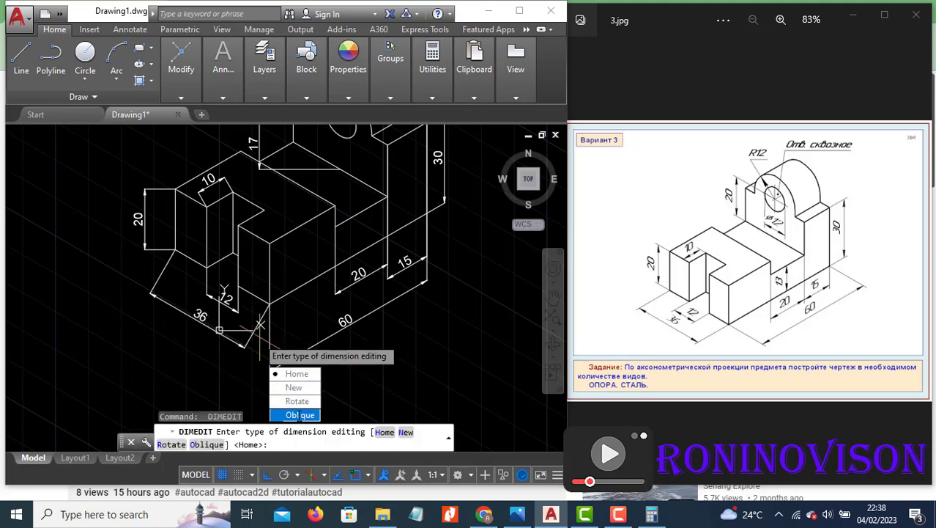
left_click(301, 415)
left_click(237, 343)
key("Return")
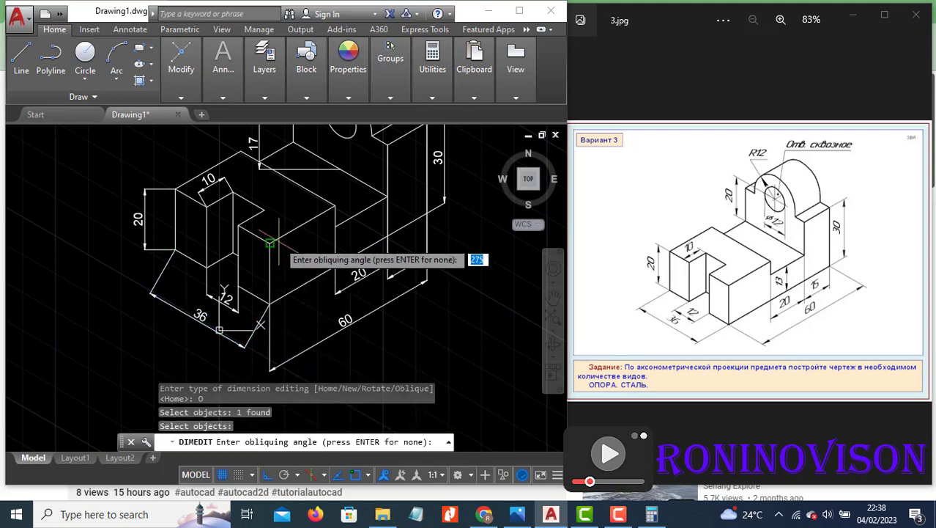
left_click(269, 243)
left_click(275, 306)
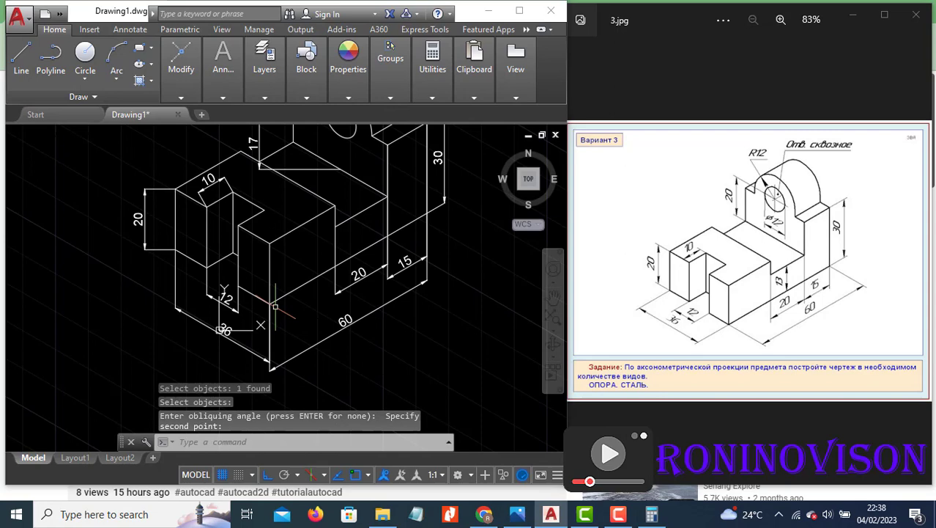
- Oblique the front block's 20 mm height dimension, taking the direction from the slotted front face's bottom edge
left_click(182, 258)
key("Return")
left_click(214, 335)
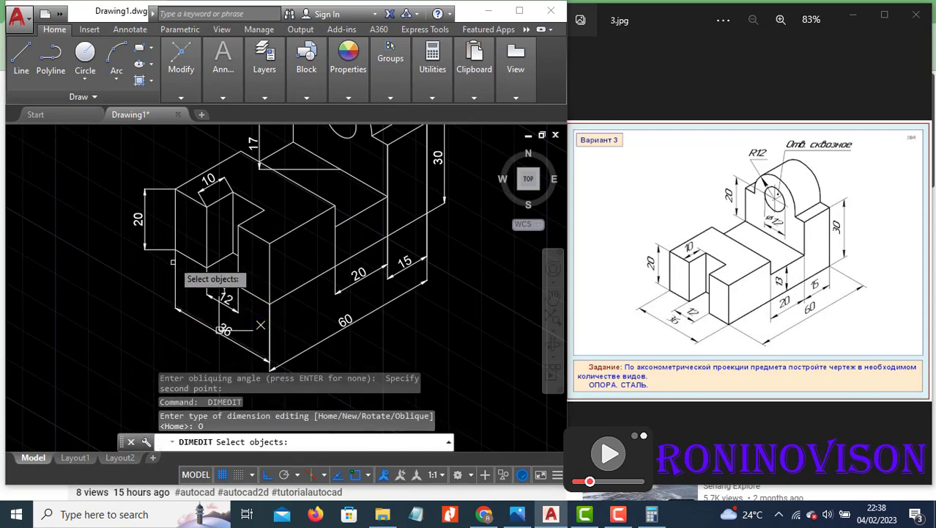
left_click(207, 267)
key("Return")
left_click(206, 267)
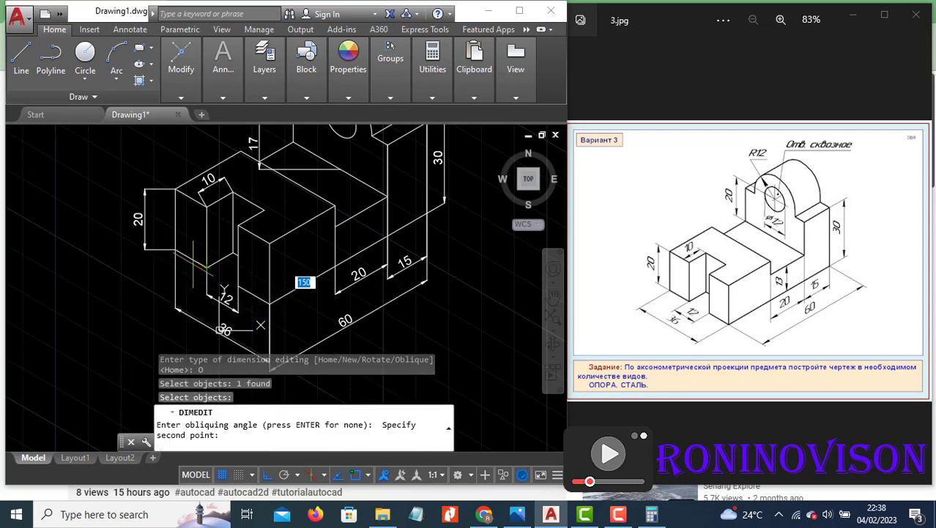
scroll(175, 253, "up", 2)
scroll(245, 254, "down", 4)
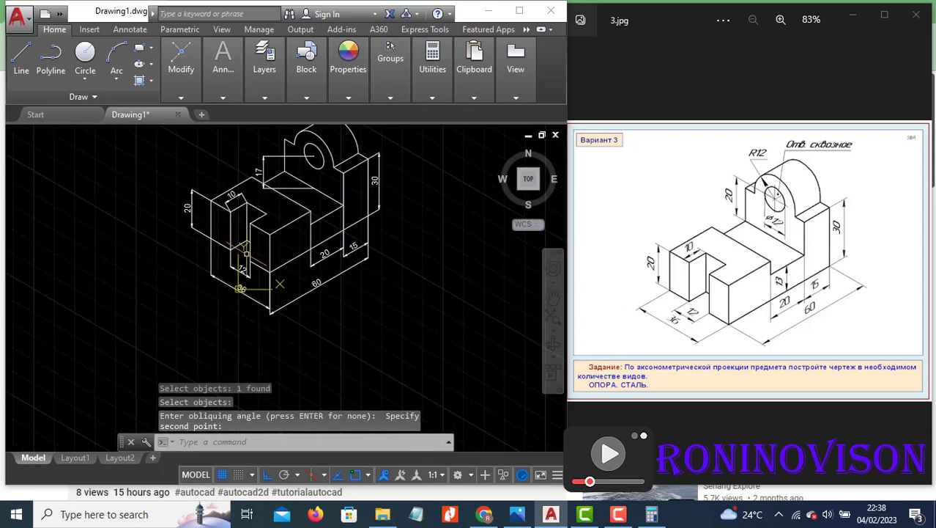
- Oblique the slot's depth dimension so its extension lines run parallel to the slot's inner end edge
left_click(235, 169)
scroll(242, 167, "up", 3)
key("Return")
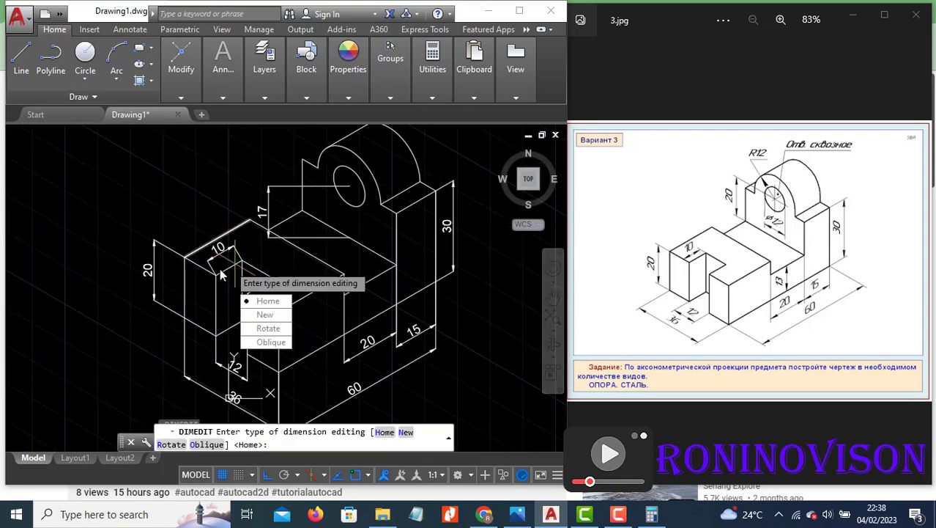
left_click(264, 343)
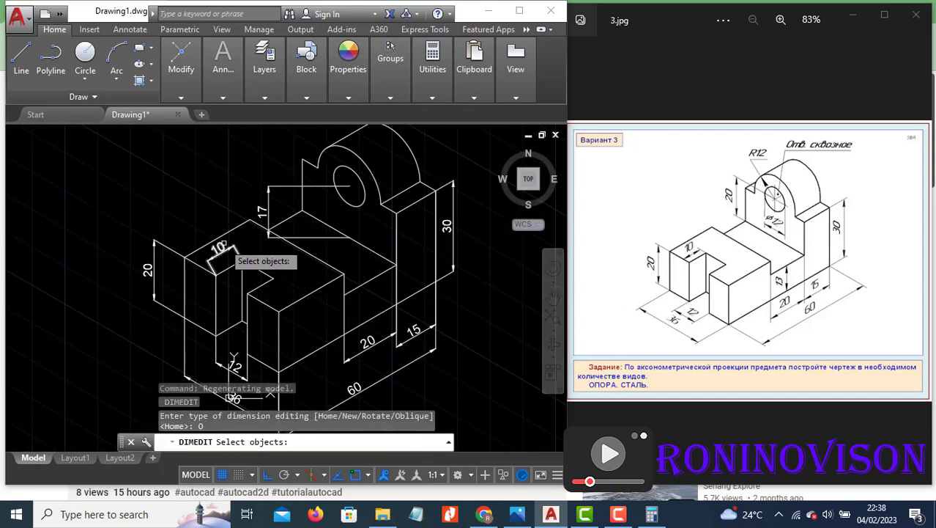
left_click(229, 252)
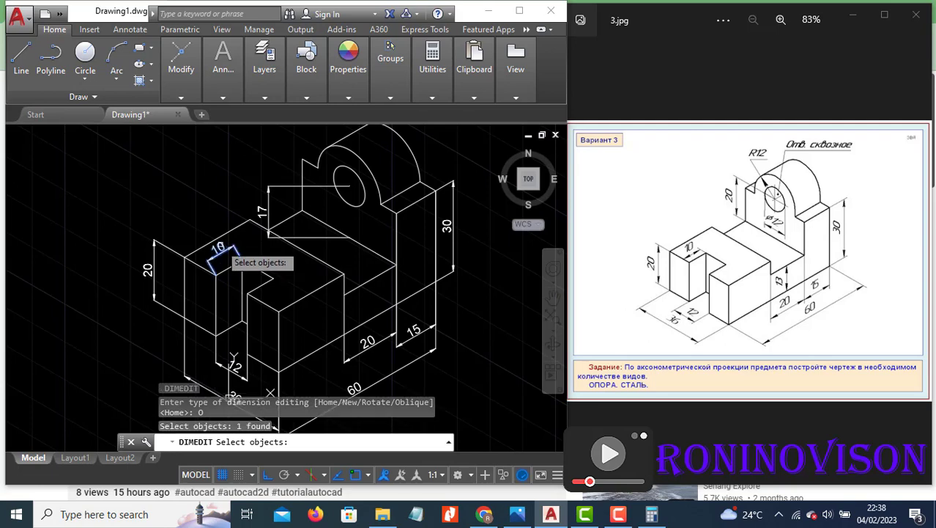
key("Return")
left_click(272, 283)
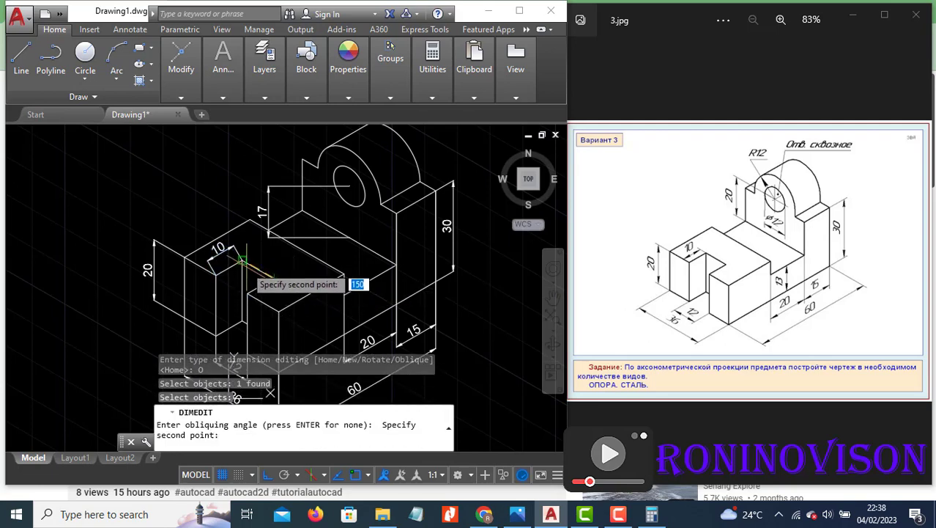
left_click(244, 265)
- Oblique the hole's centre height dimension so its extension lines run parallel to the upright's small shoulder edge
key("Return")
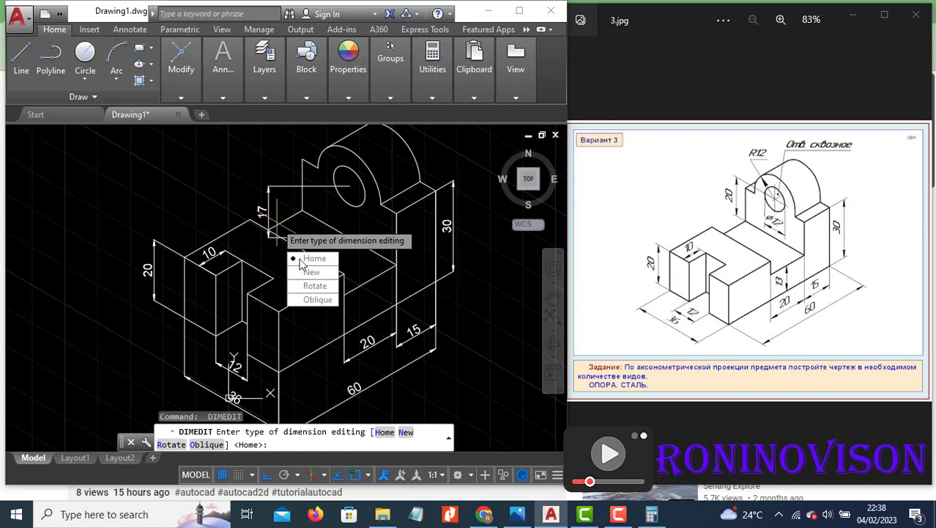
left_click(311, 300)
left_click(271, 205)
key("Return")
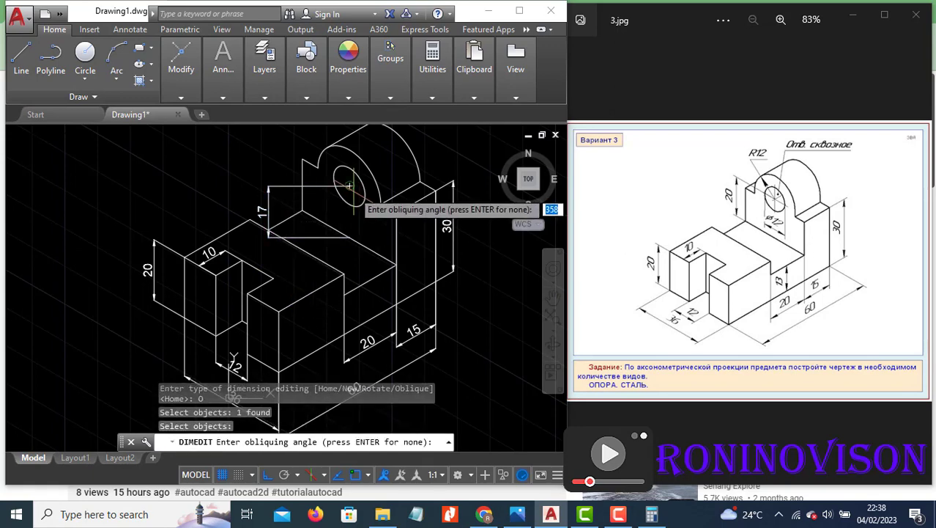
left_click(351, 184)
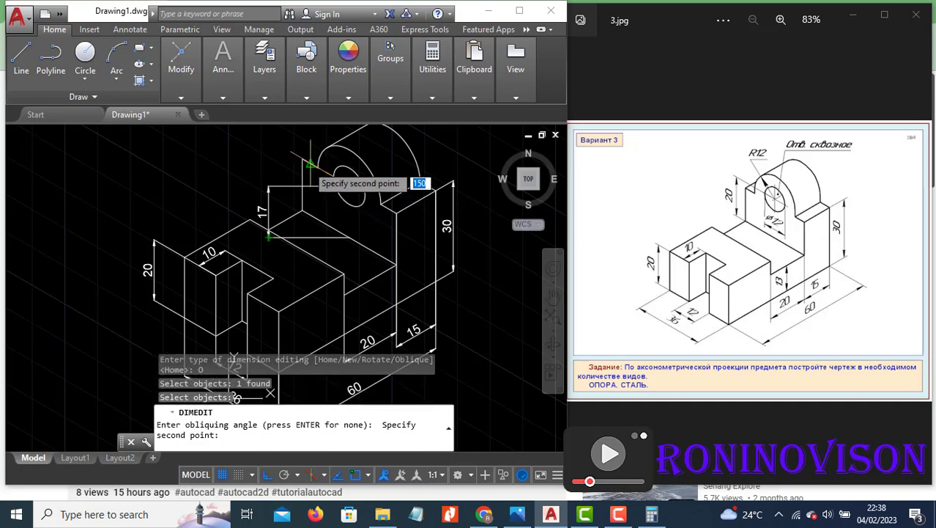
left_click(301, 161)
scroll(383, 221, "down", 2)
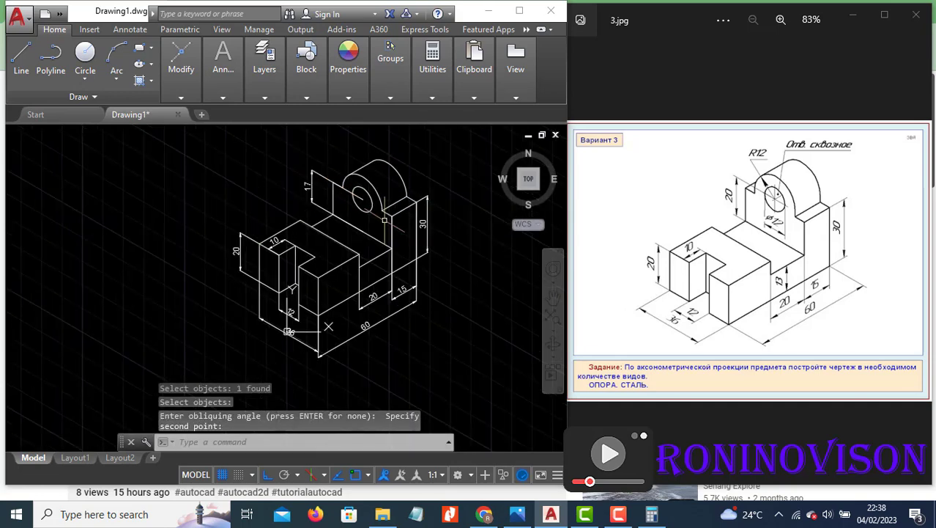
- Move the base's overall length dimension line up to meet the end of the overall width dimension
scroll(348, 316, "up", 2)
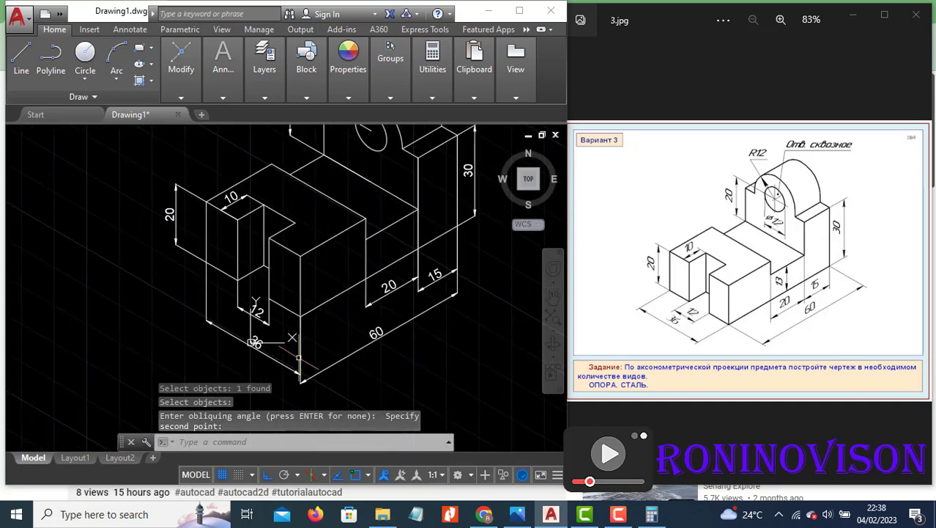
left_click(352, 376)
left_click(346, 346)
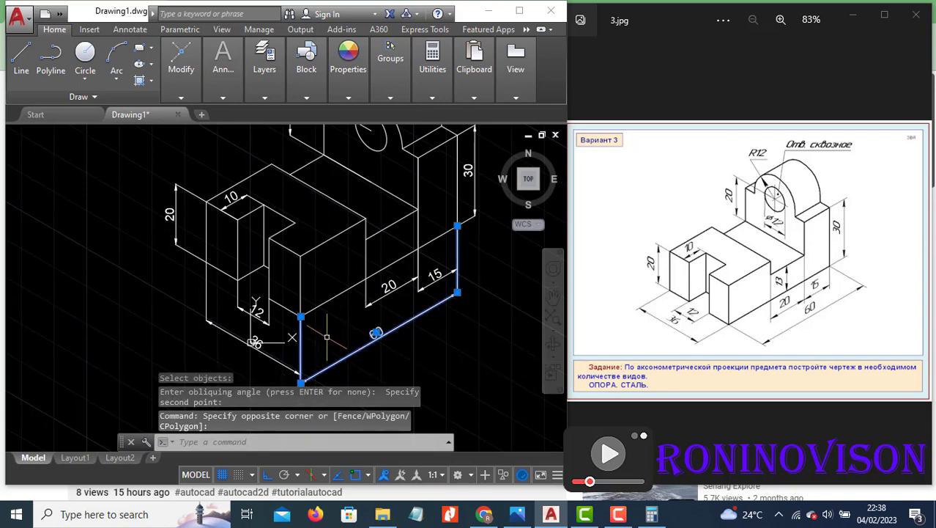
scroll(327, 337, "down", 3)
scroll(323, 322, "up", 8)
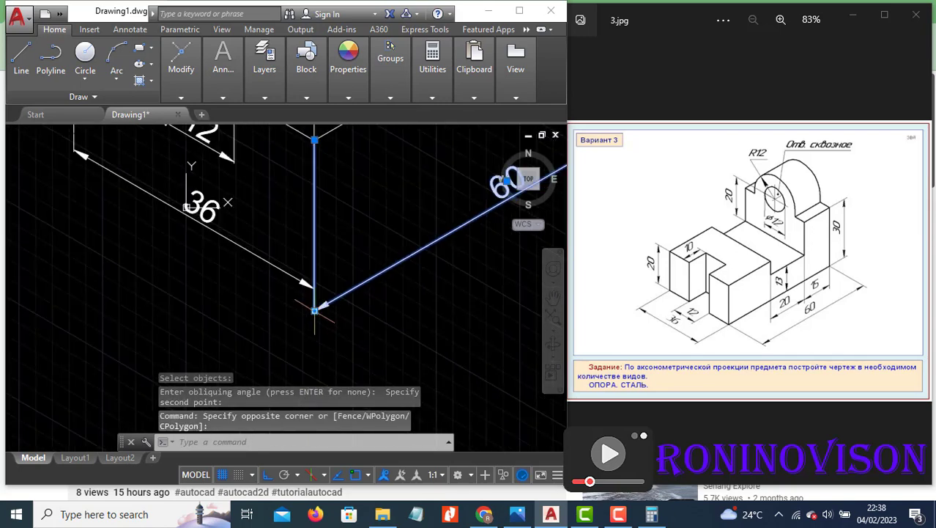
left_click(314, 310)
scroll(318, 293, "down", 4)
scroll(399, 229, "up", 2)
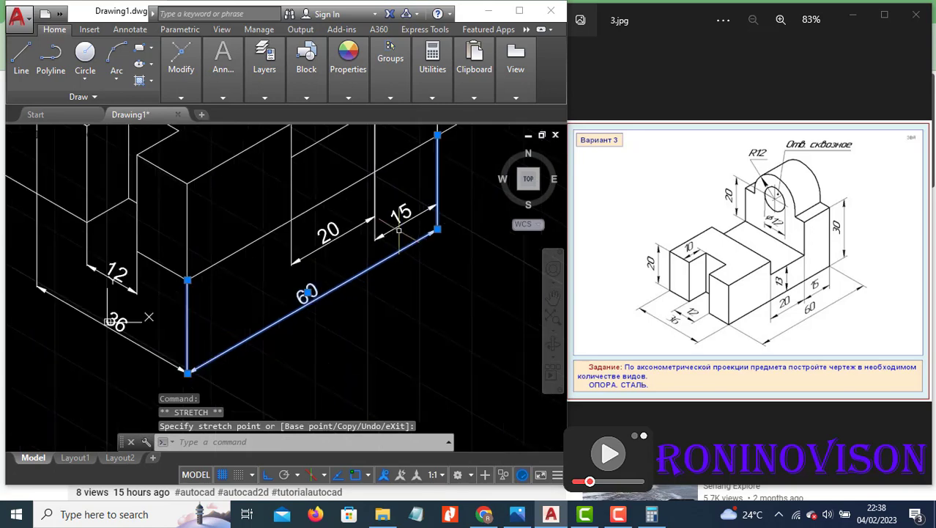
- Move the upright's thickness dimension line into line with the neighbouring 20 mm dimension and clear the selection
scroll(398, 230, "up", 2)
left_click(408, 235)
left_click(378, 233)
left_click(361, 245)
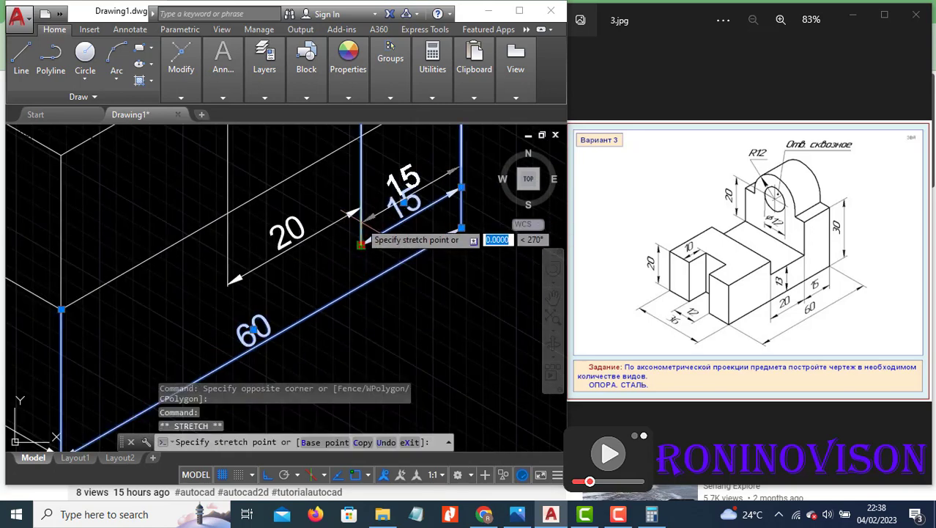
left_click(359, 209)
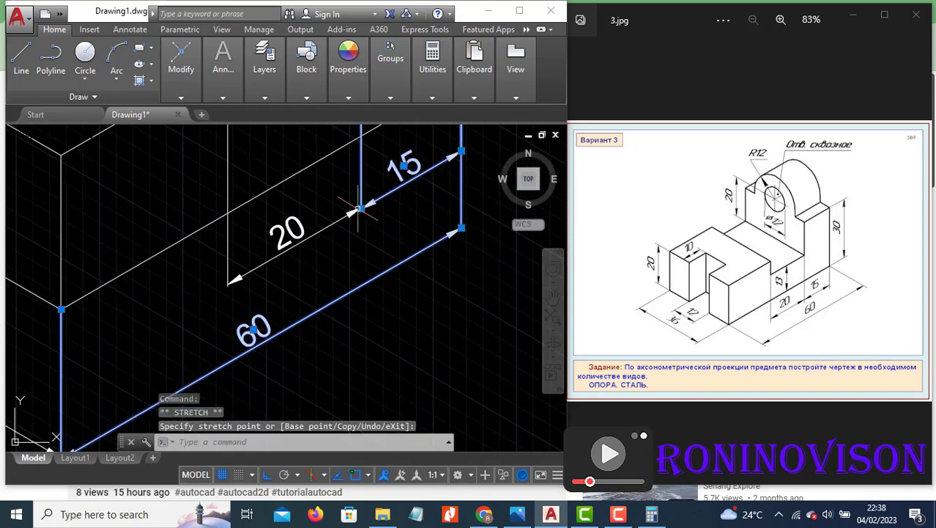
scroll(375, 260, "down", 2)
scroll(343, 245, "down", 2)
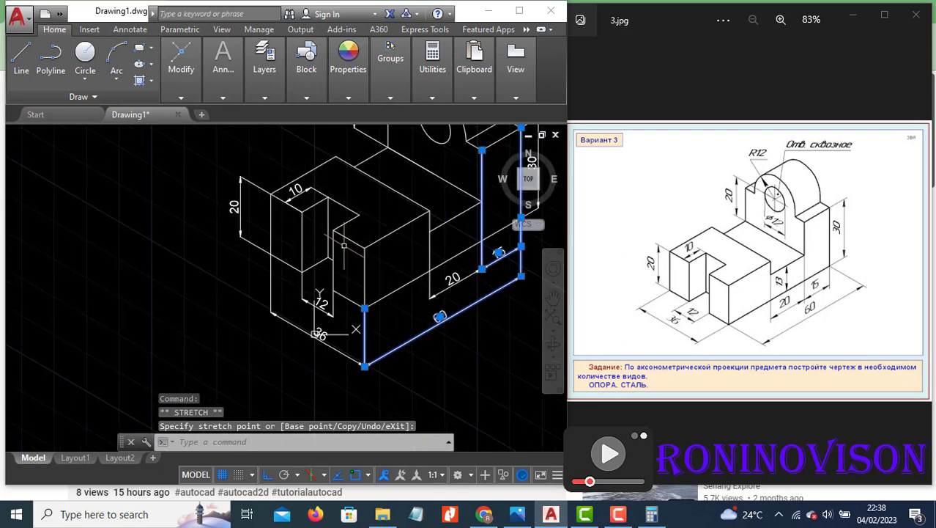
key("Escape")
- Set the colour of the upright's overall height dimension to red
middle_click_drag(367, 266, 302, 310)
left_click(484, 231)
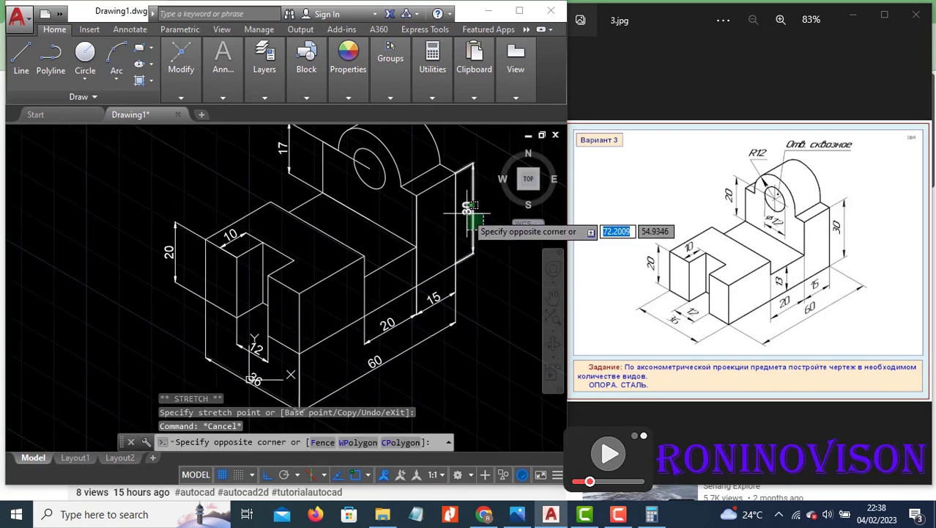
left_click(466, 201)
left_click(348, 98)
left_click(390, 115)
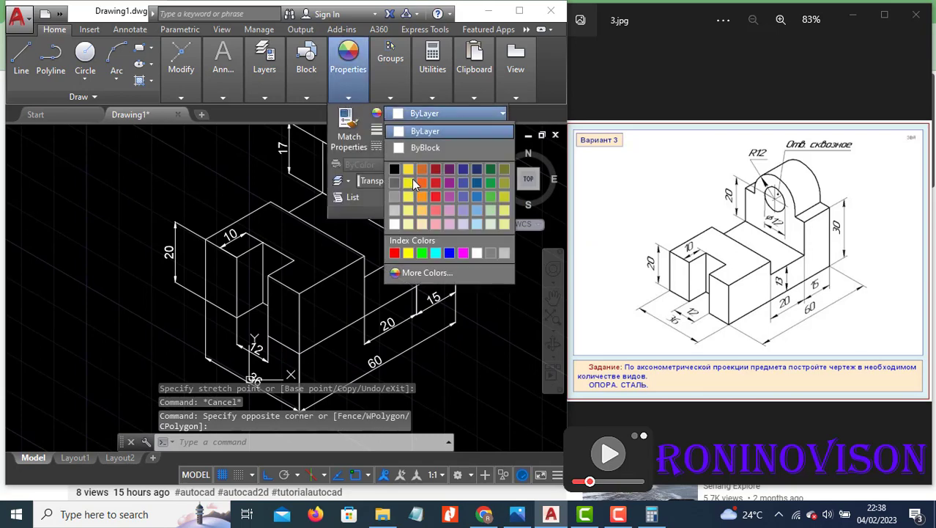
left_click(398, 254)
key("Escape")
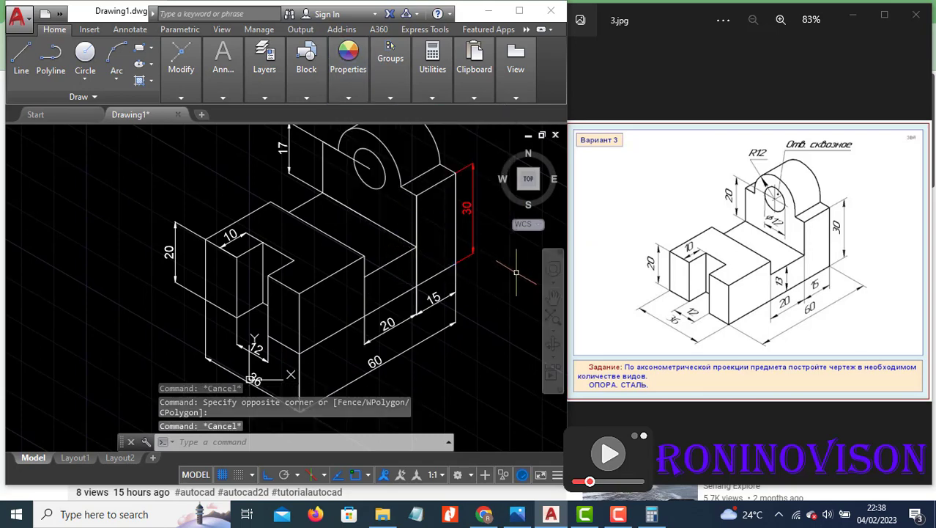
- Match the red height dimension's properties onto all the other dimensions of the bracket
type("ma")
key("Return")
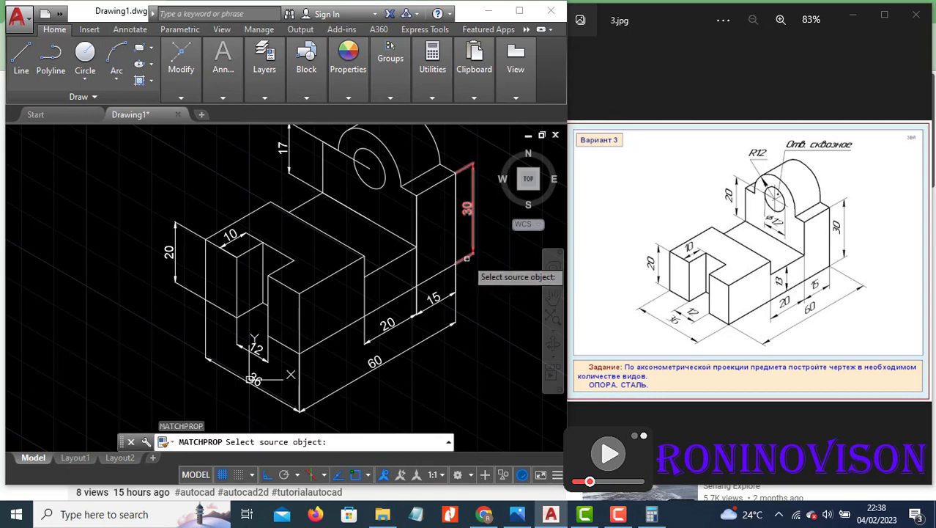
left_click(467, 257)
left_click(464, 335)
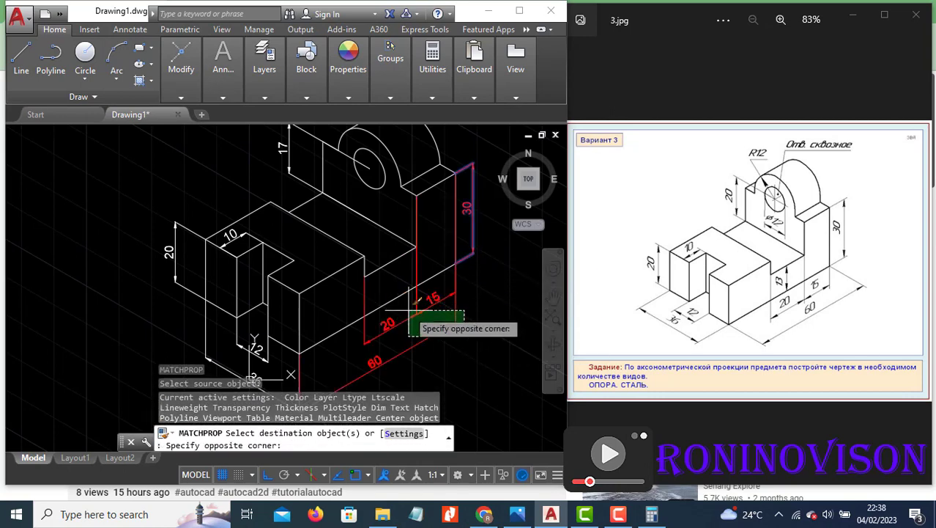
left_click(407, 311)
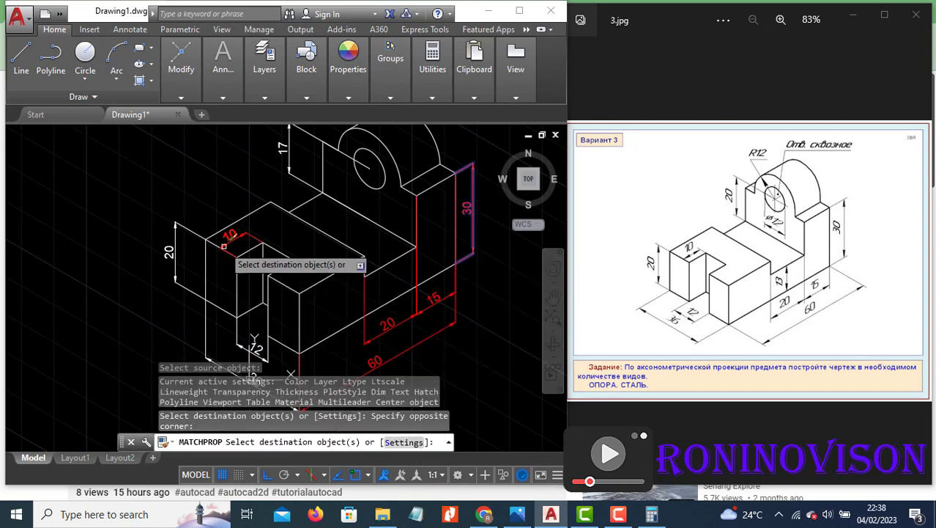
left_click(208, 239)
left_click(191, 234)
scroll(325, 373, "down", 2)
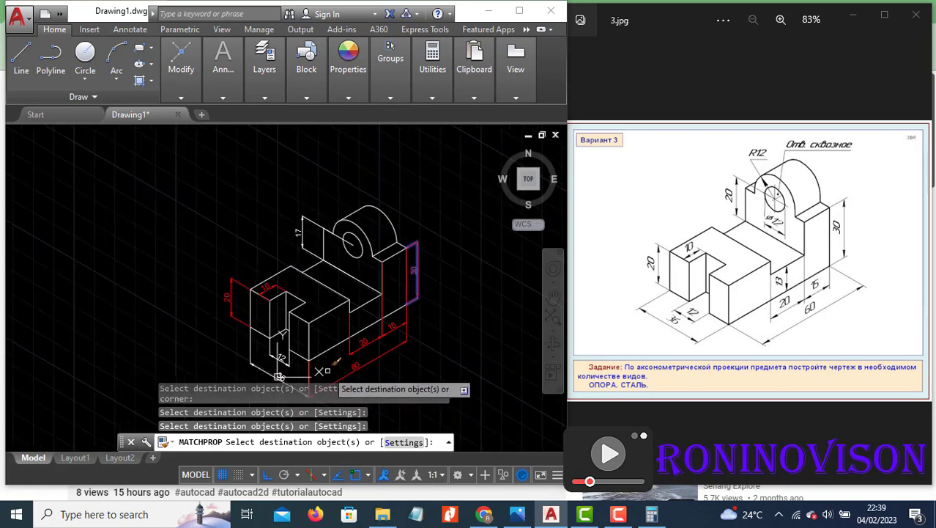
left_click(269, 373)
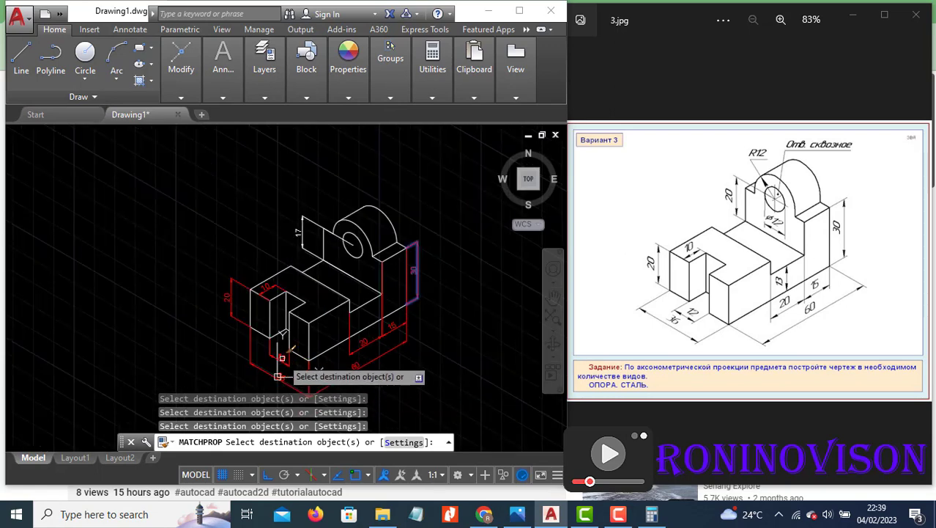
left_click(281, 358)
left_click(306, 233)
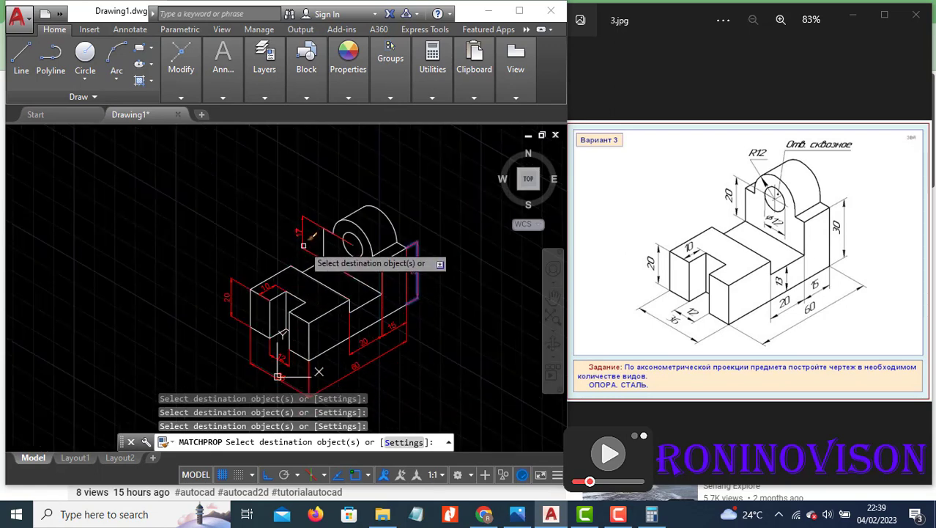
key("Escape")
- Zoom to the drawing's extents to check the dimensioned bracket against the reference image
type("z")
key("Return")
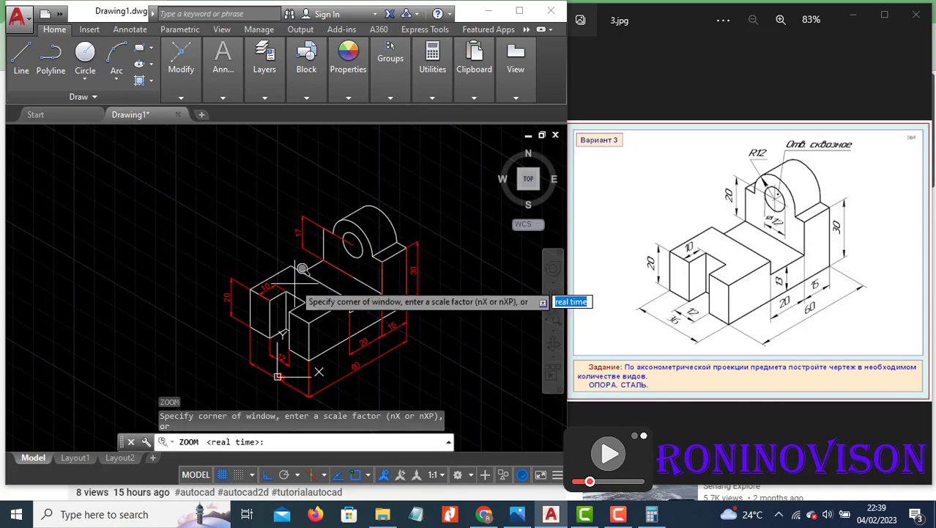
type("e")
key("Return")
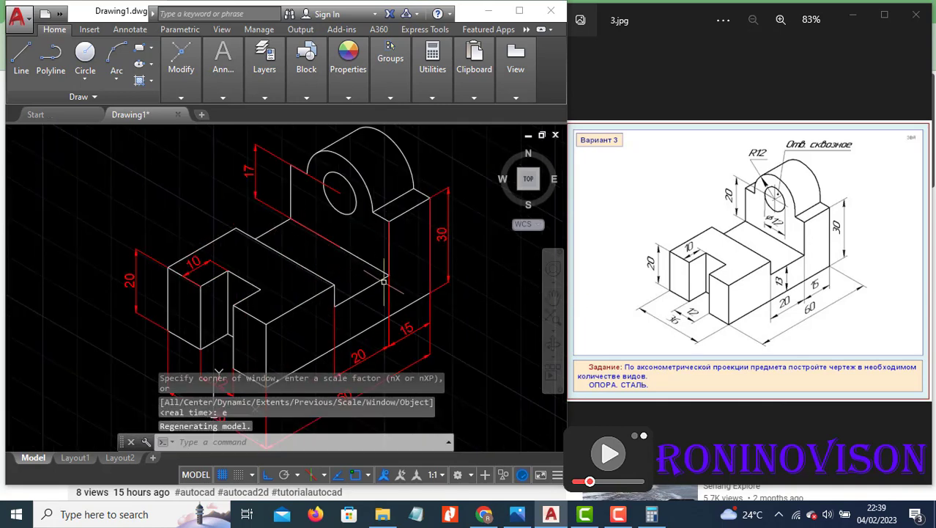
key("Return")
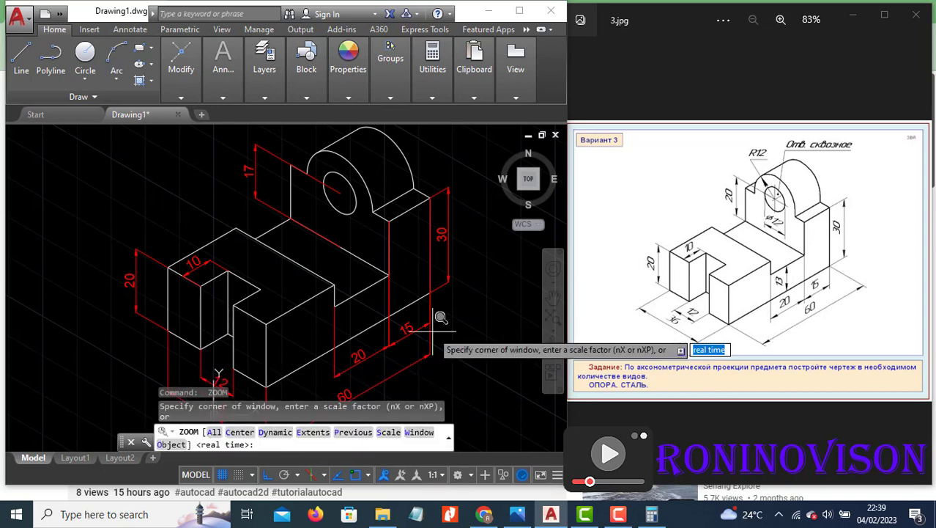
key("Return")
key("Escape")
key("Escape")
key("Escape")
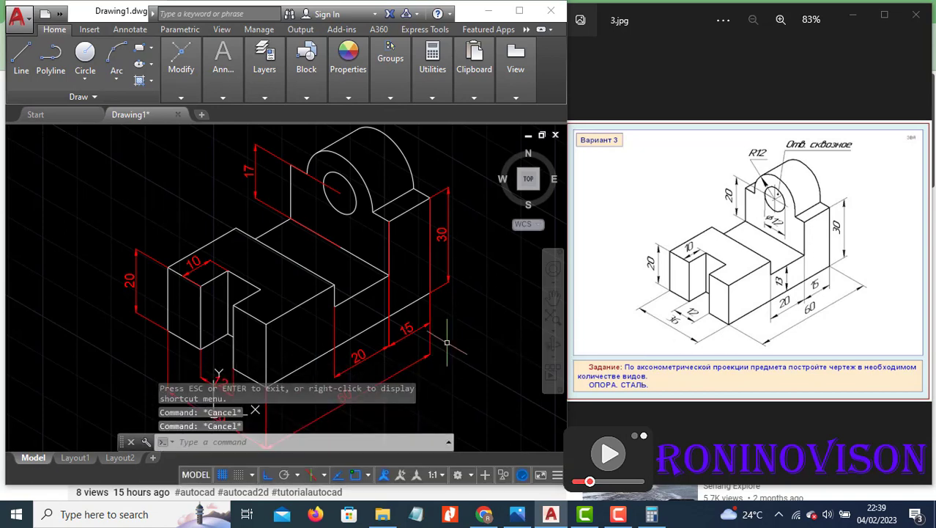
left_click(447, 342)
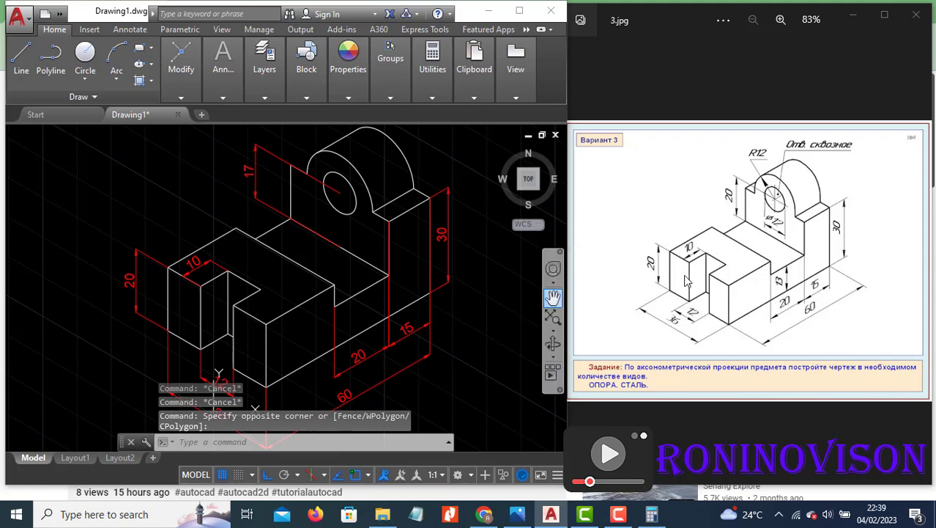
- Move the 17 mm dimension's extension origins onto the ends of the upright's left vertical edge and place its line just outside
left_click(400, 207)
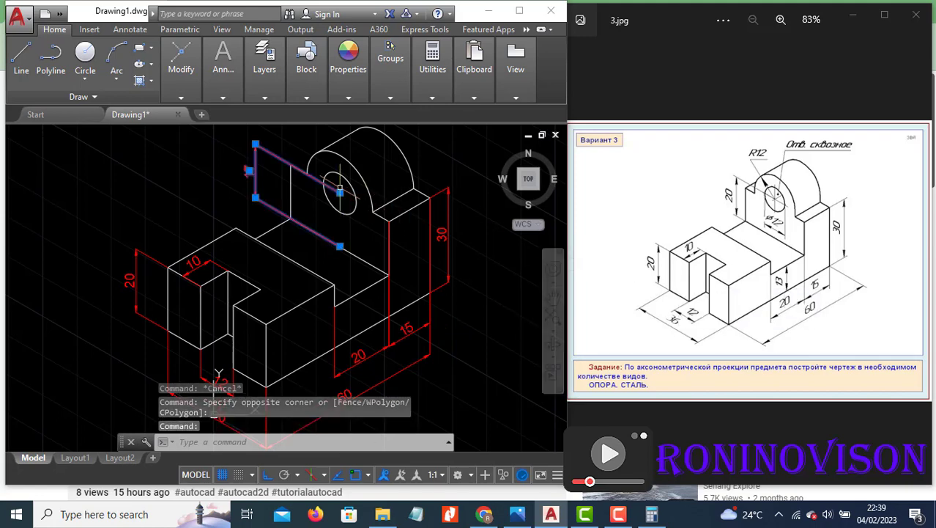
left_click(335, 195)
left_click(339, 193)
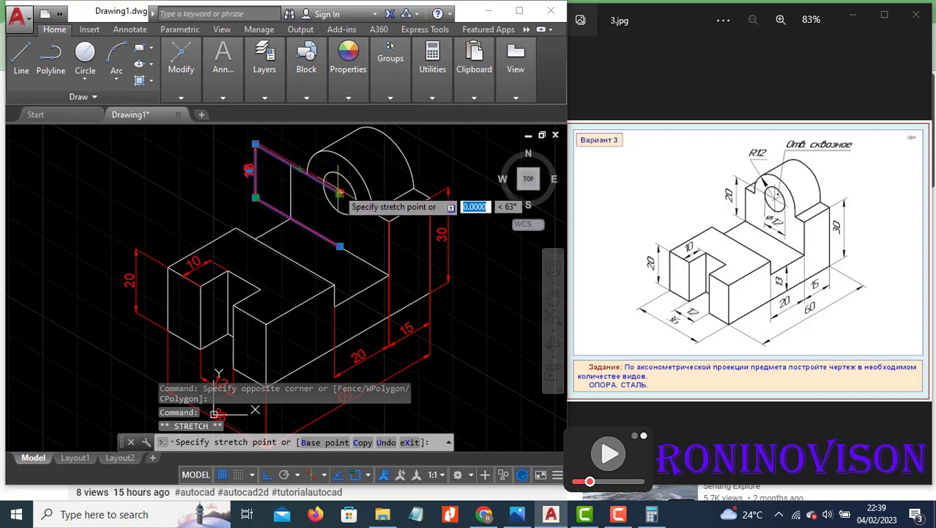
left_click(290, 165)
left_click(340, 246)
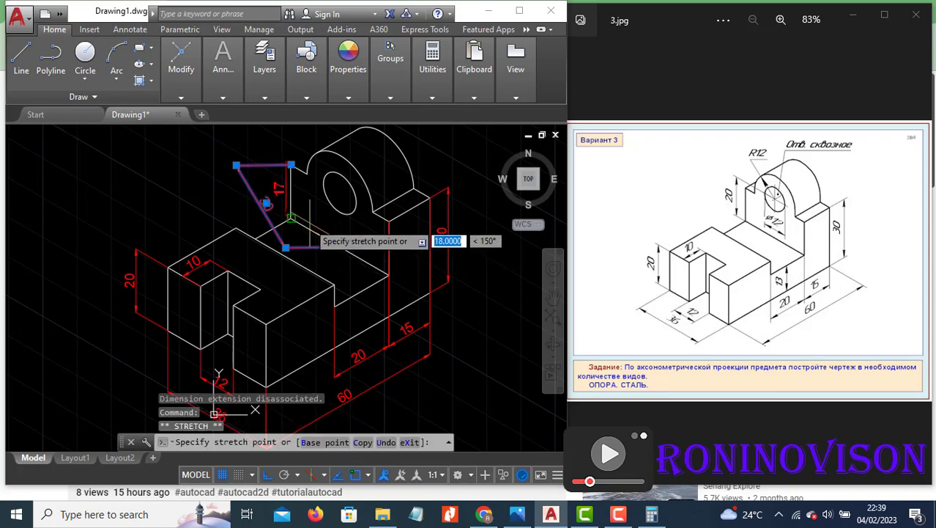
left_click(287, 214)
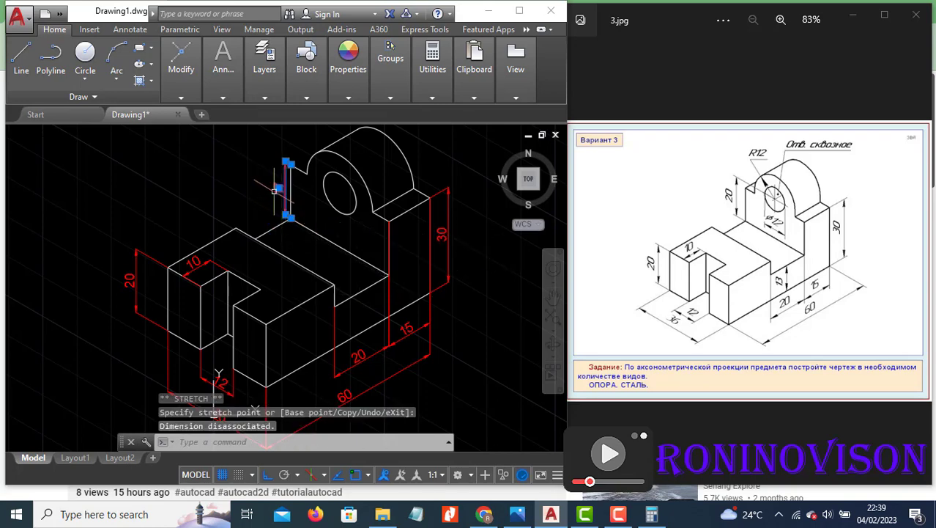
left_click(278, 187)
left_click(267, 181)
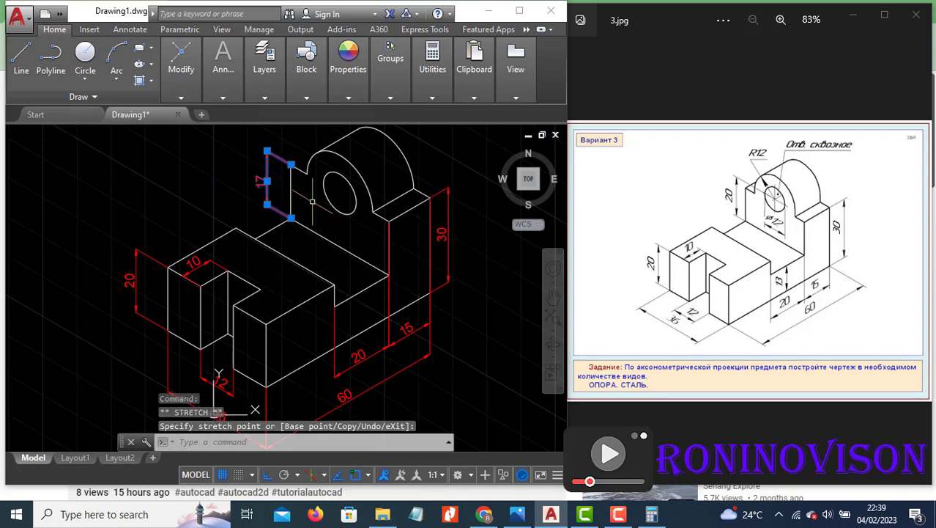
key("Escape")
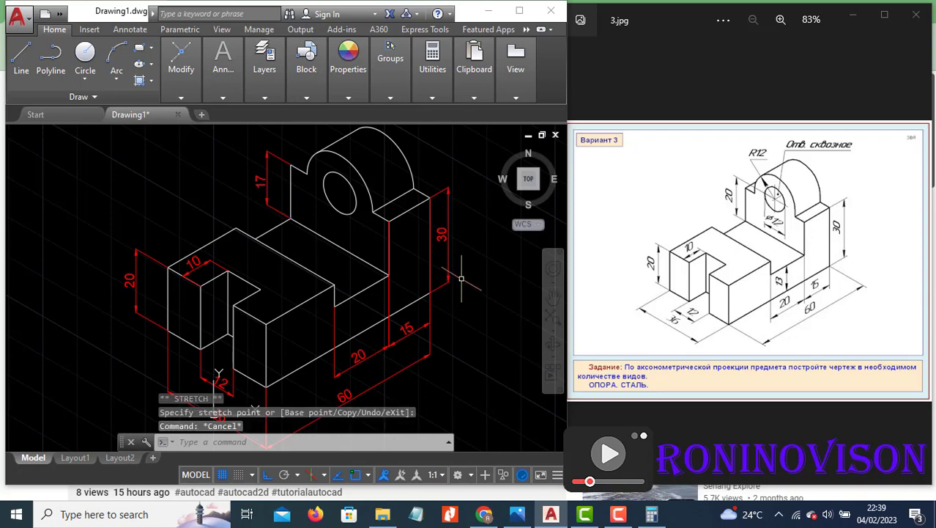